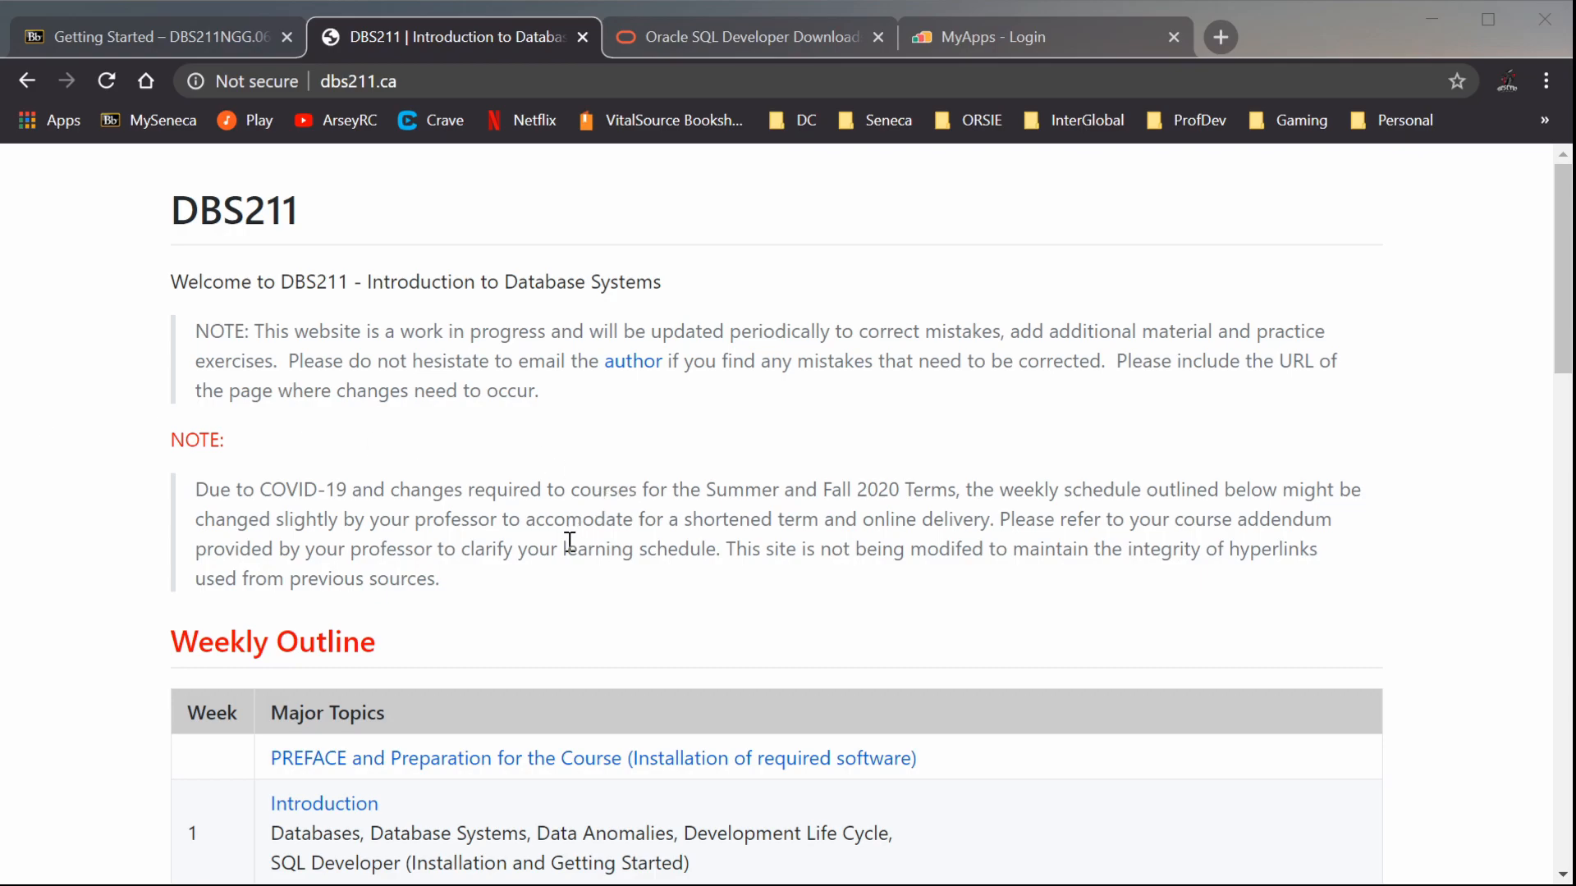
# Open the course preface page and follow its link to the SQL Developer installation instructions, looking over the guide
pyautogui.click(478, 762)
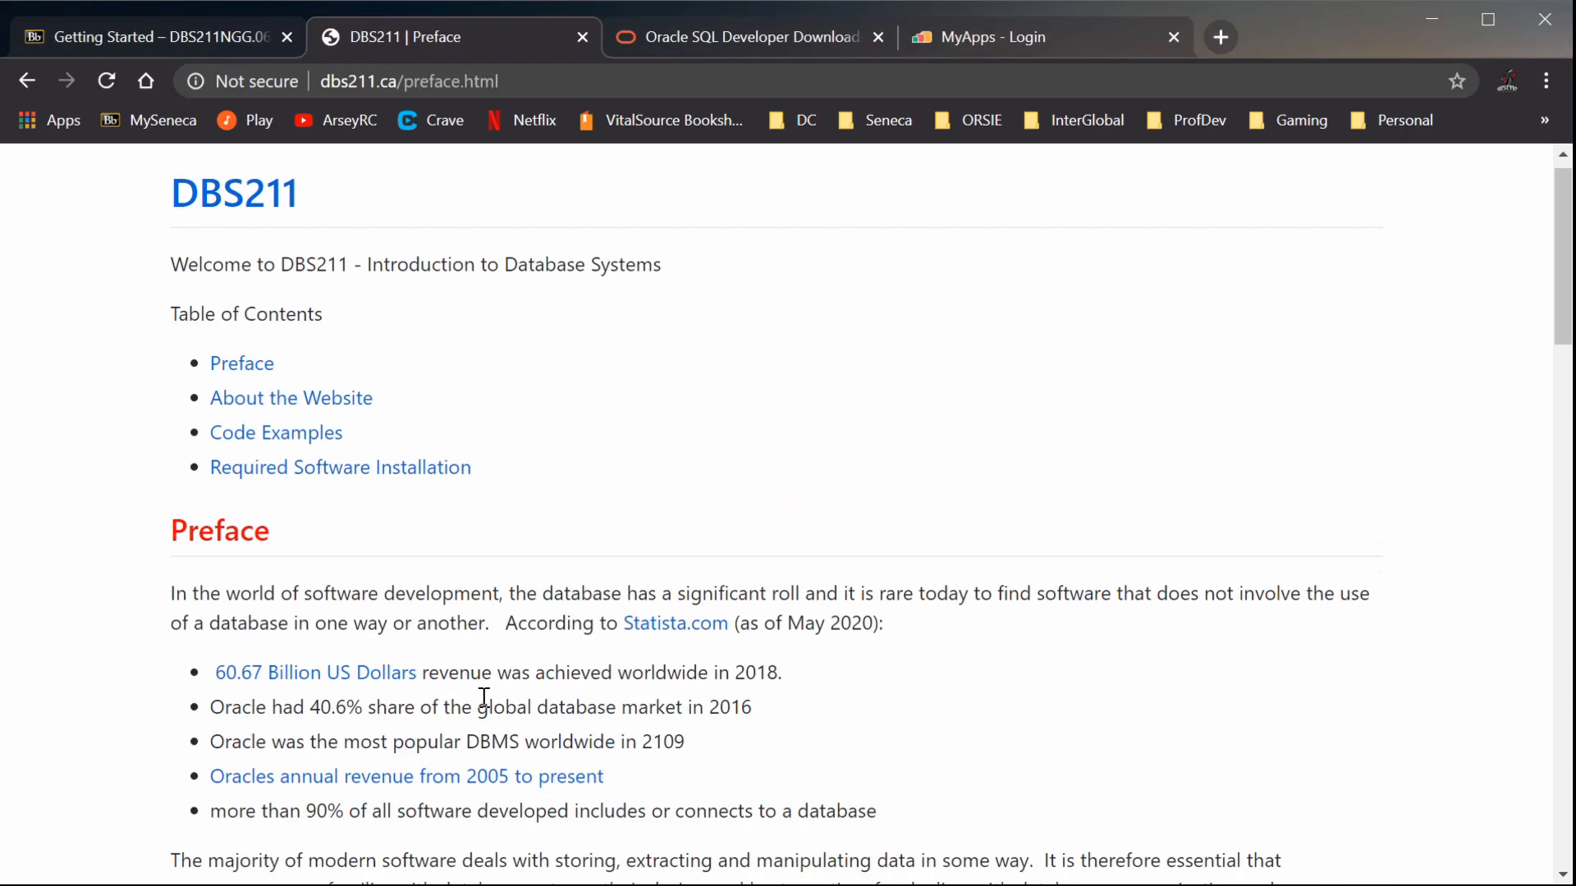
pyautogui.scroll(-15, 468, 654)
pyautogui.scroll(-9, 469, 651)
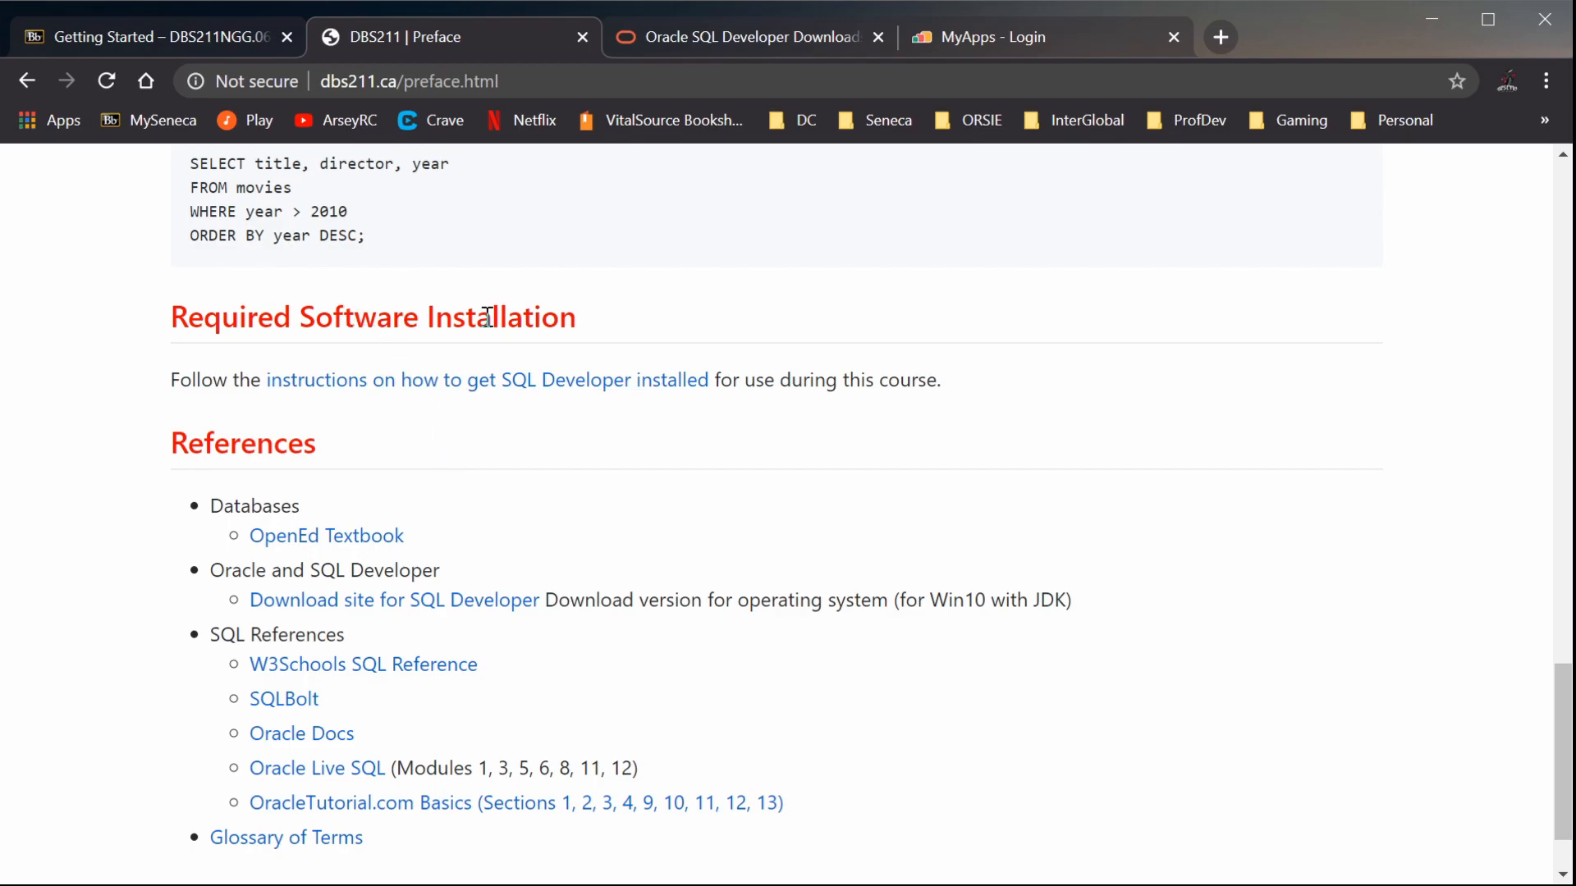
pyautogui.click(424, 390)
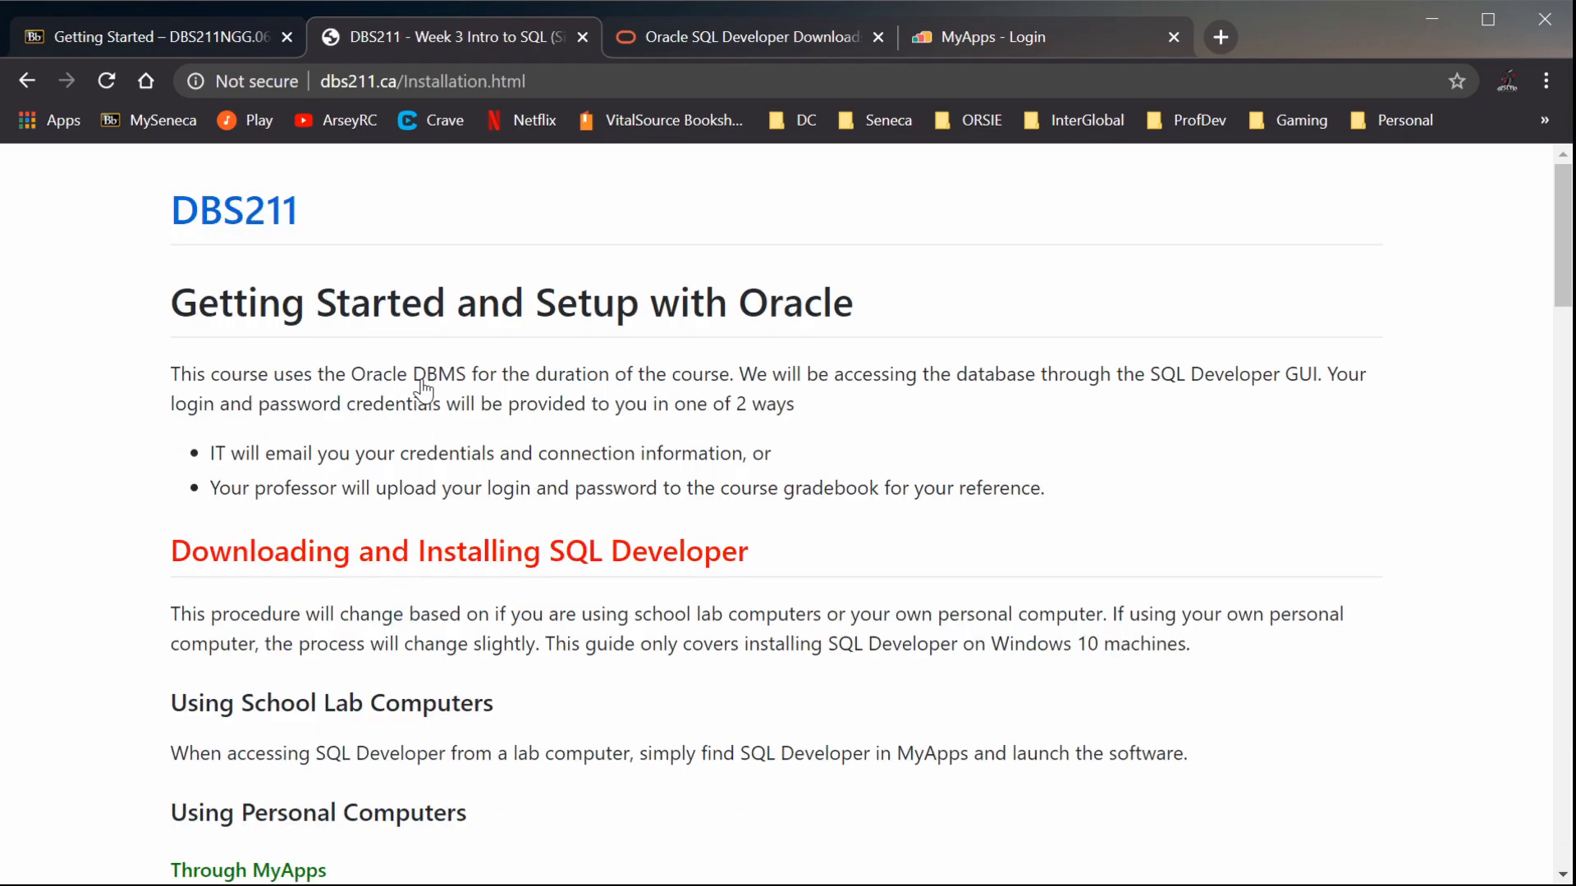
pyautogui.scroll(-4, 435, 410)
pyautogui.scroll(-9, 443, 435)
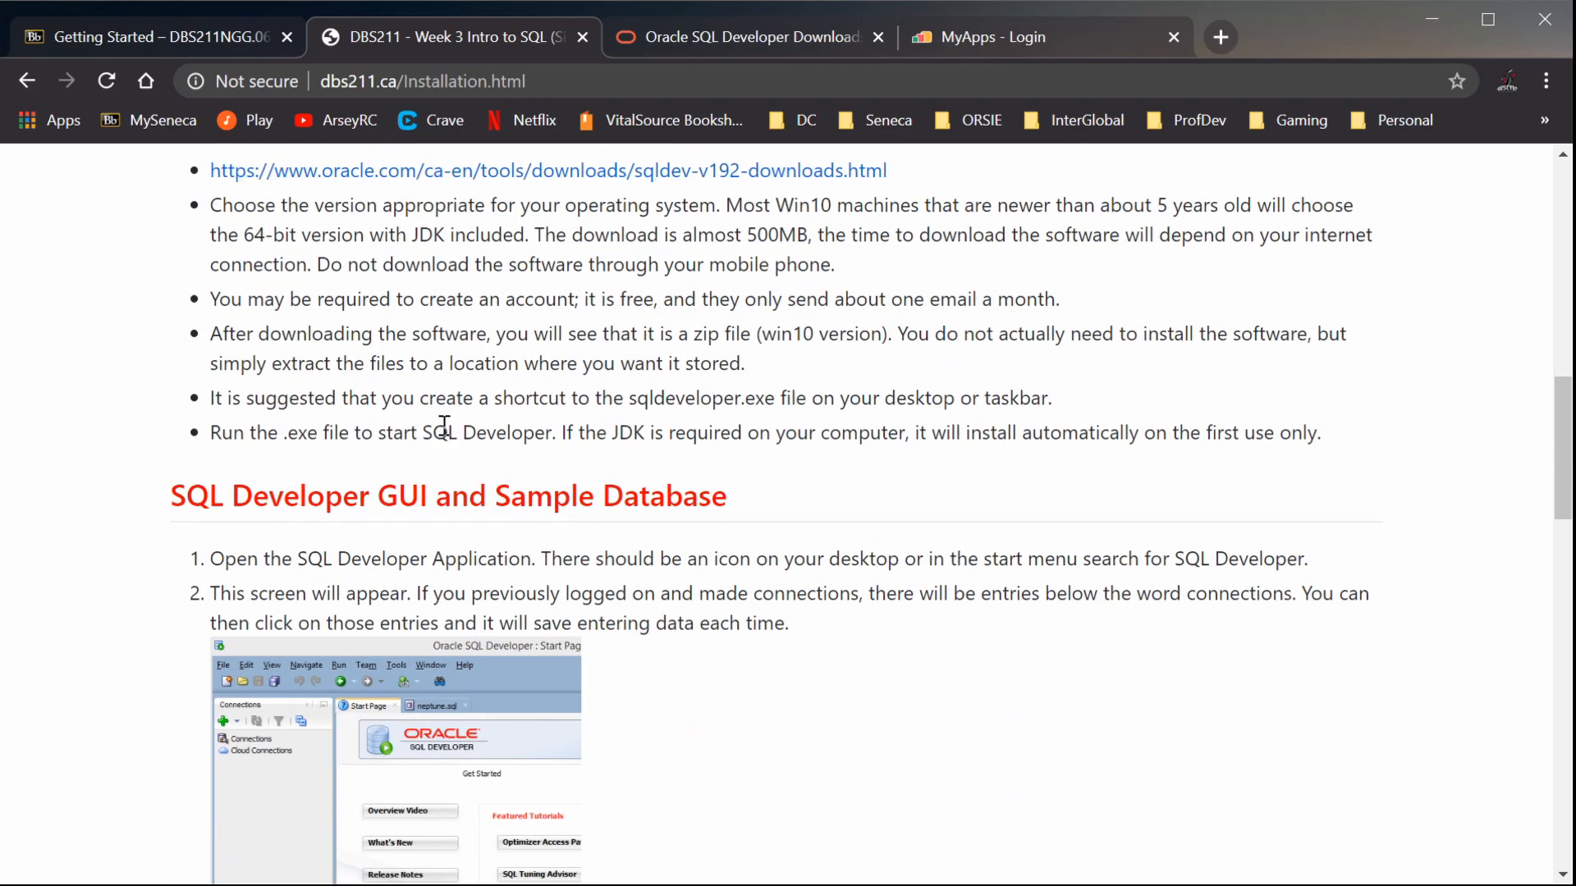
pyautogui.scroll(13, 493, 443)
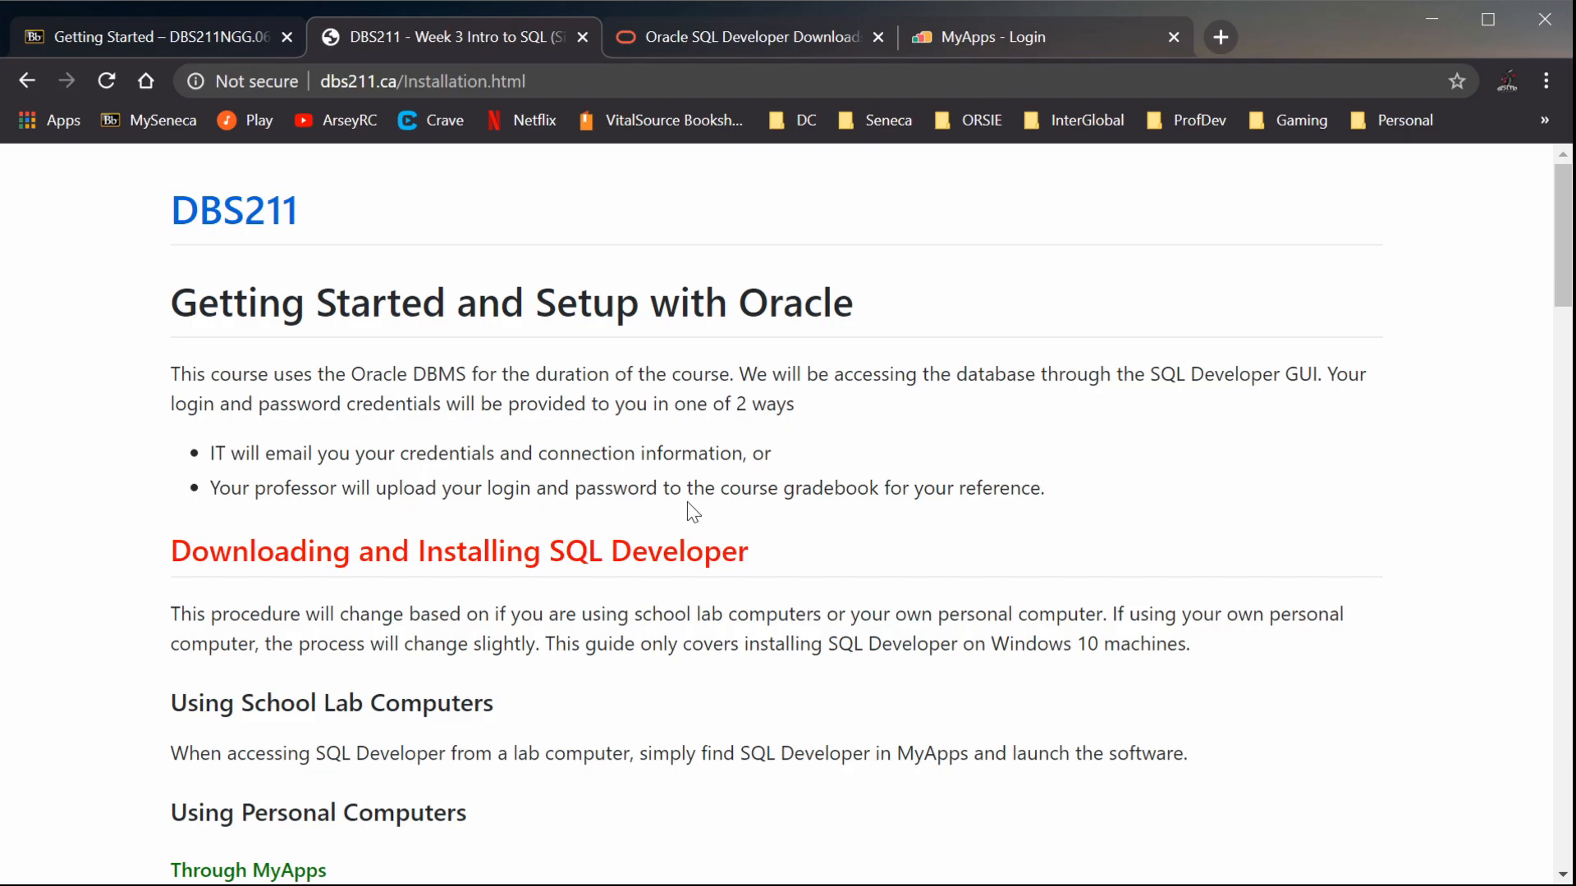
# Sign in to MyApps with the saved credentials and allow AppsAnywhere Launcher to open for validation
pyautogui.click(987, 41)
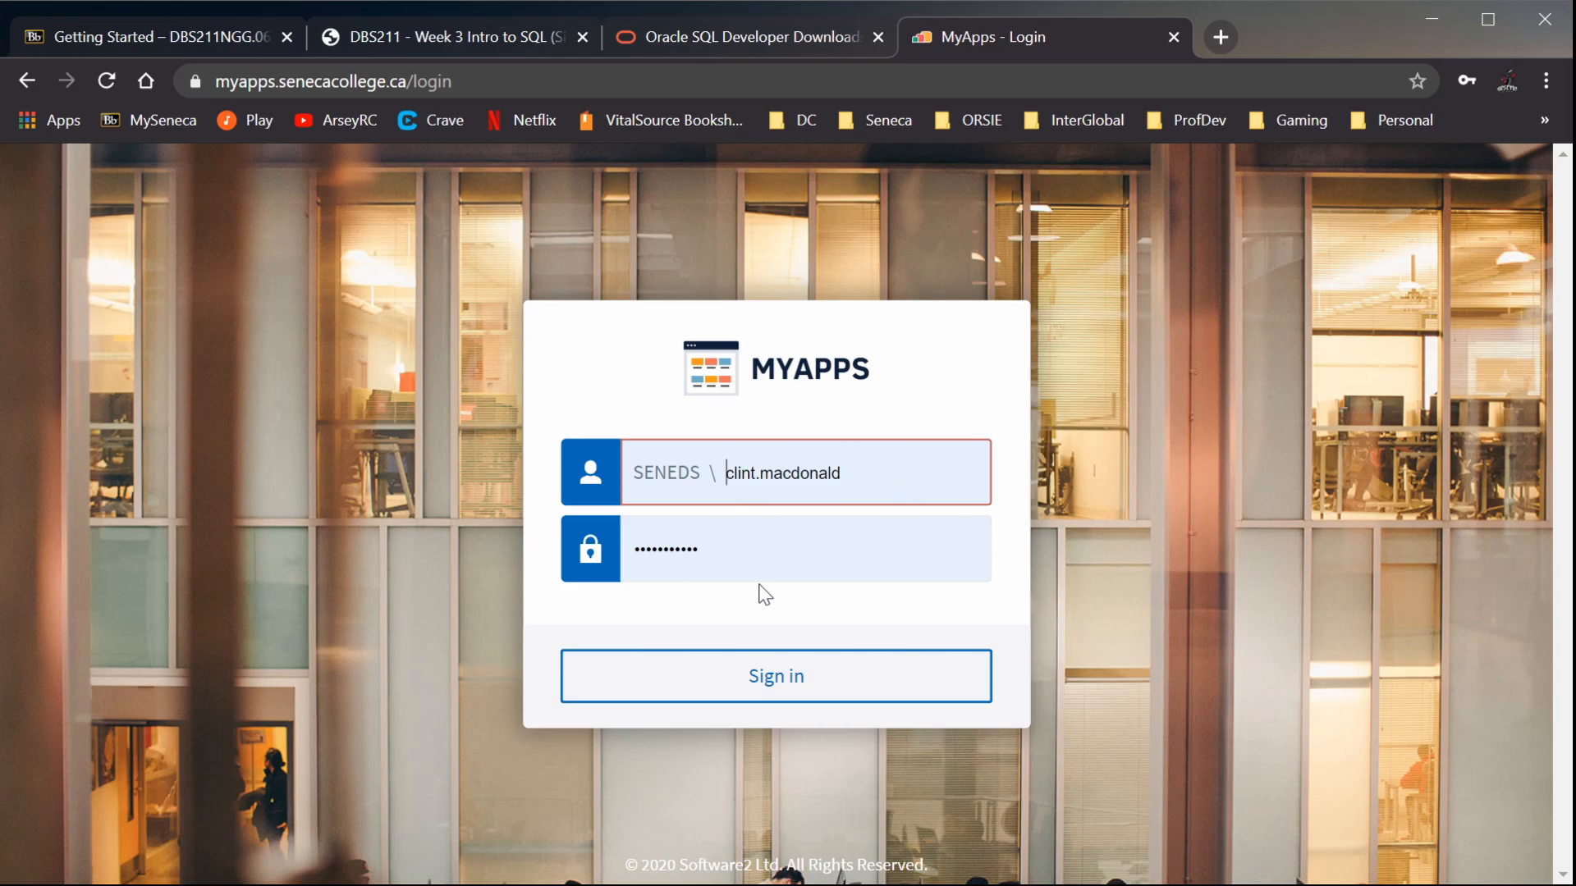
pyautogui.click(781, 682)
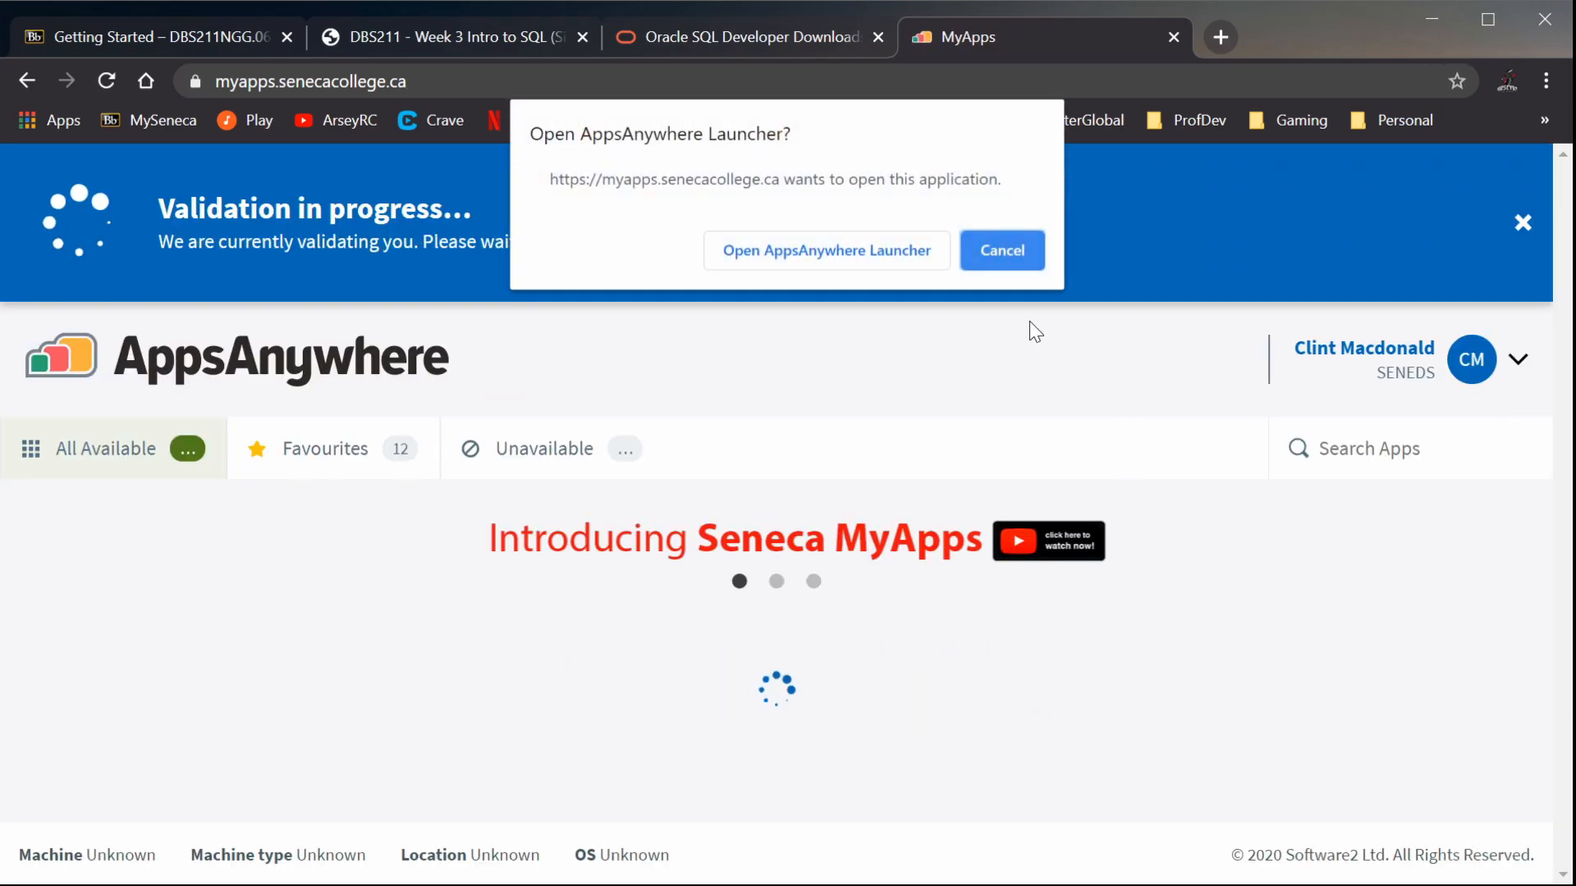
pyautogui.click(831, 248)
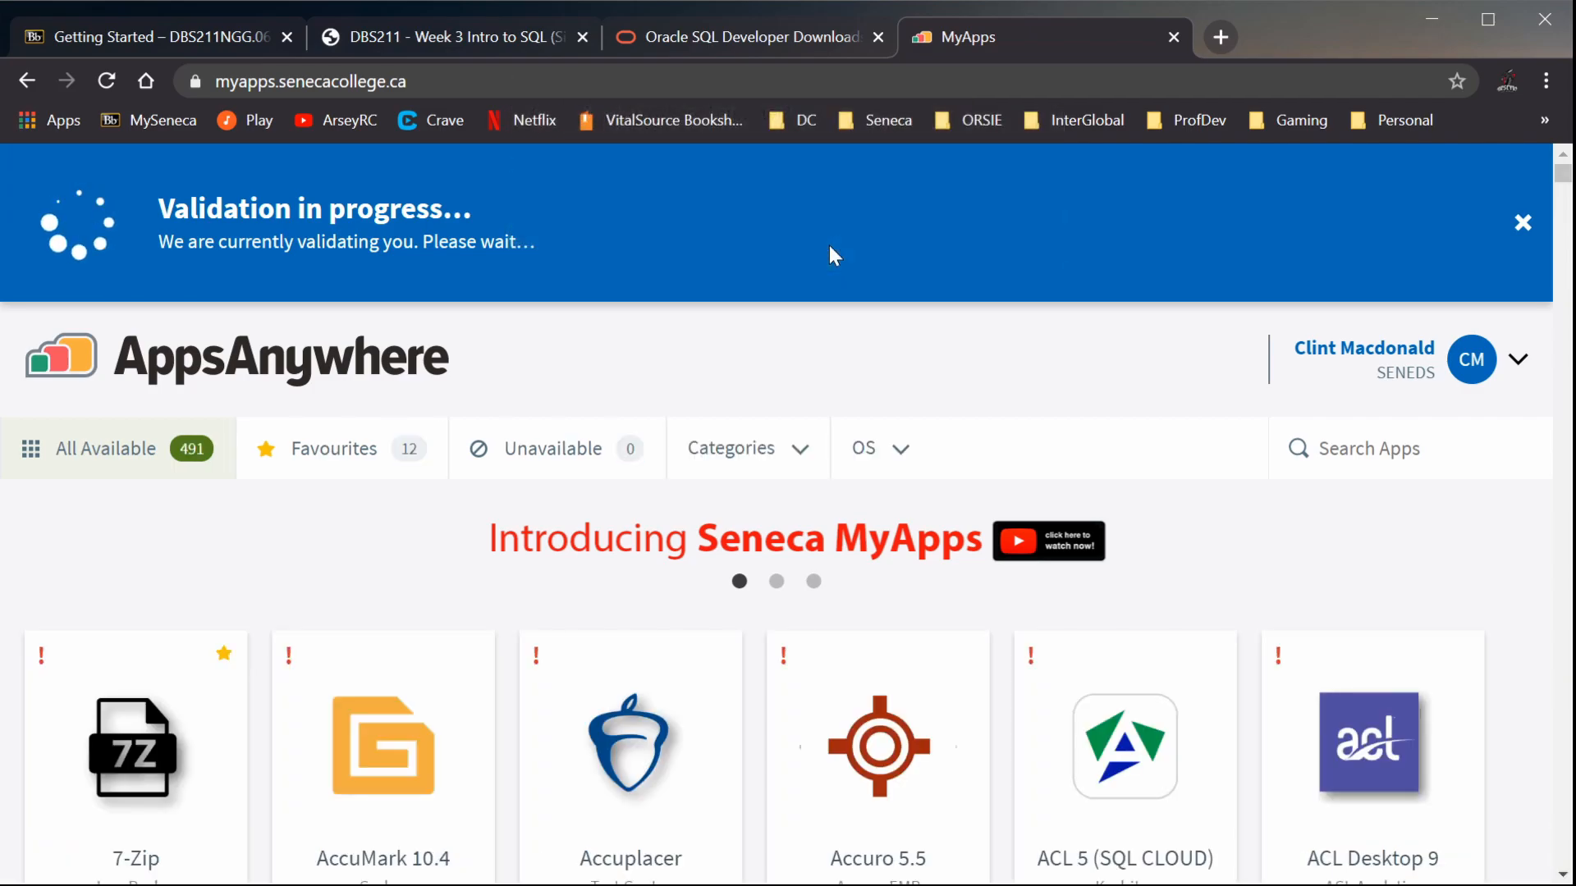
pyautogui.moveTo(666, 761)
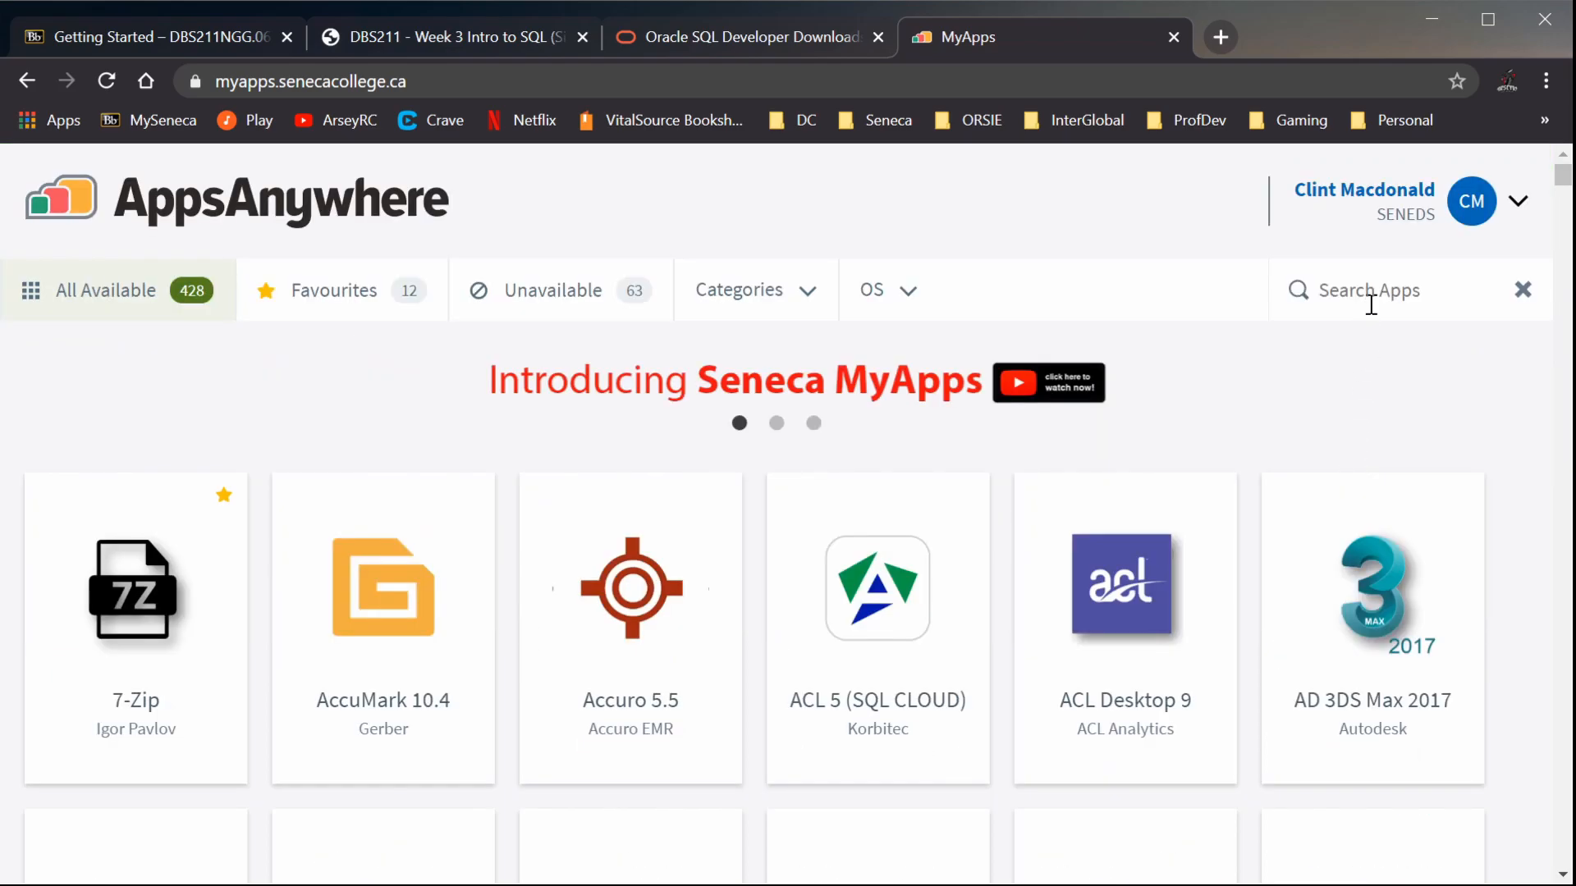
# Search the available apps for "sql" and launch SQL Developer 18.2.0 through AppsAnywhere Launcher
pyautogui.click(1368, 288)
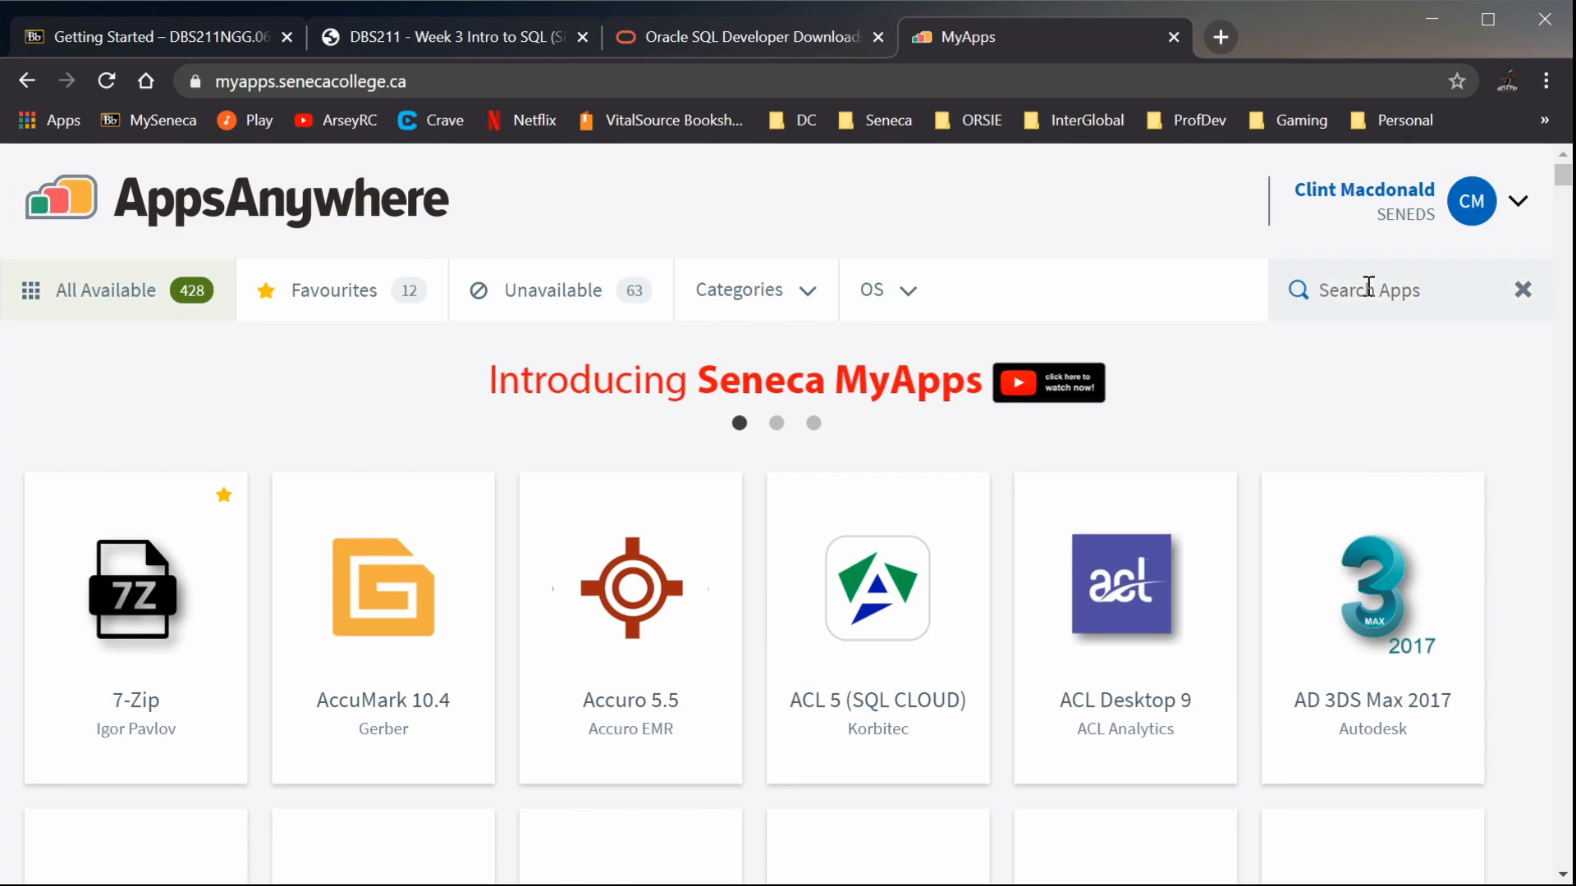
pyautogui.write('sql')
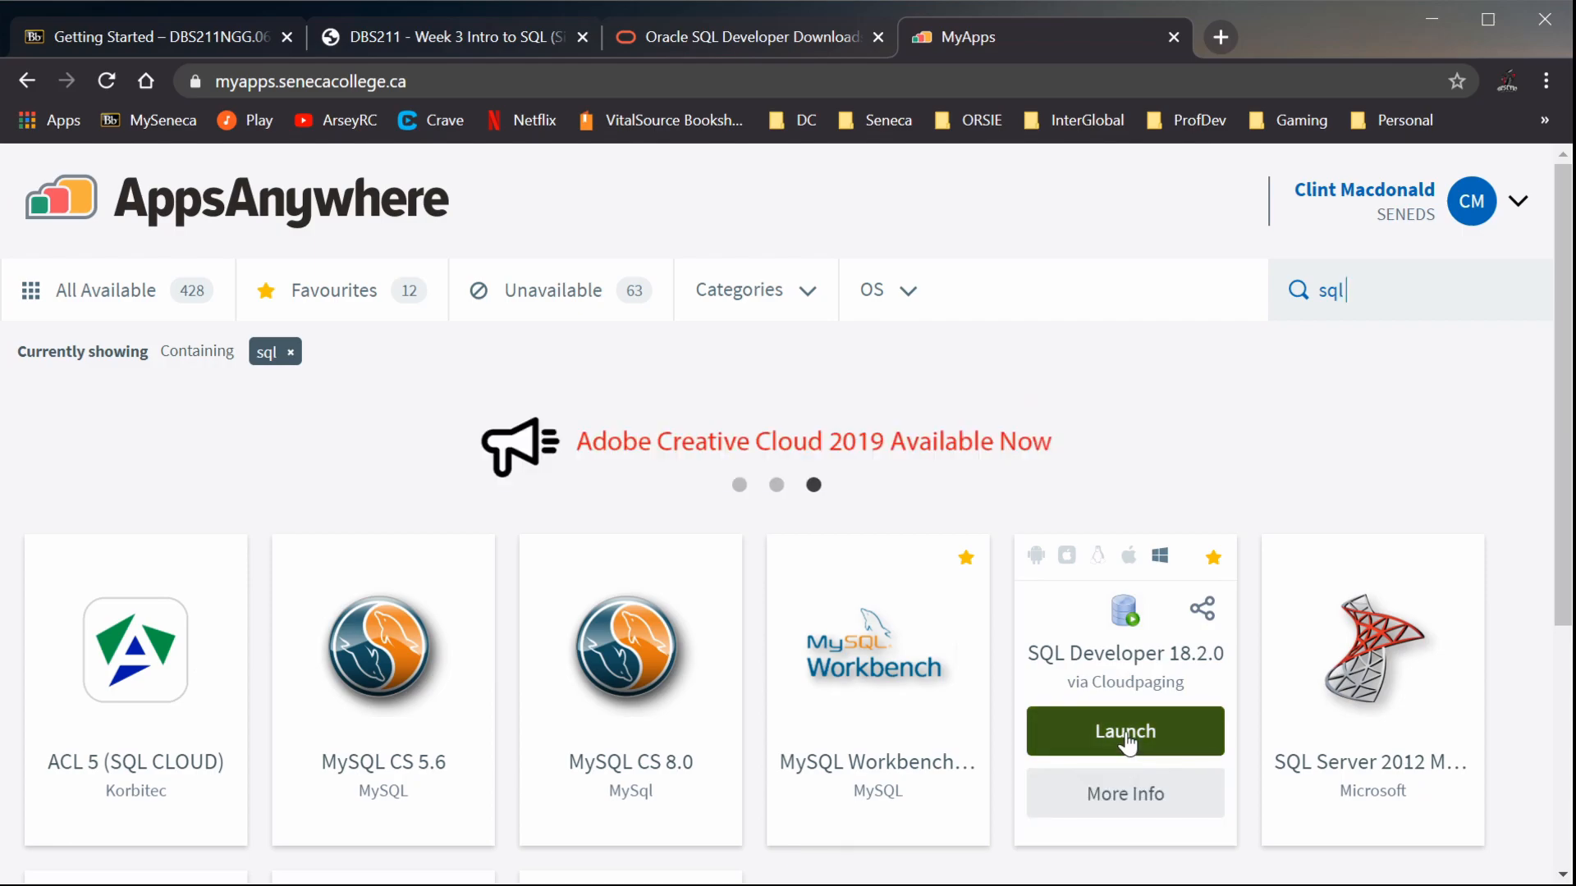
pyautogui.click(1129, 741)
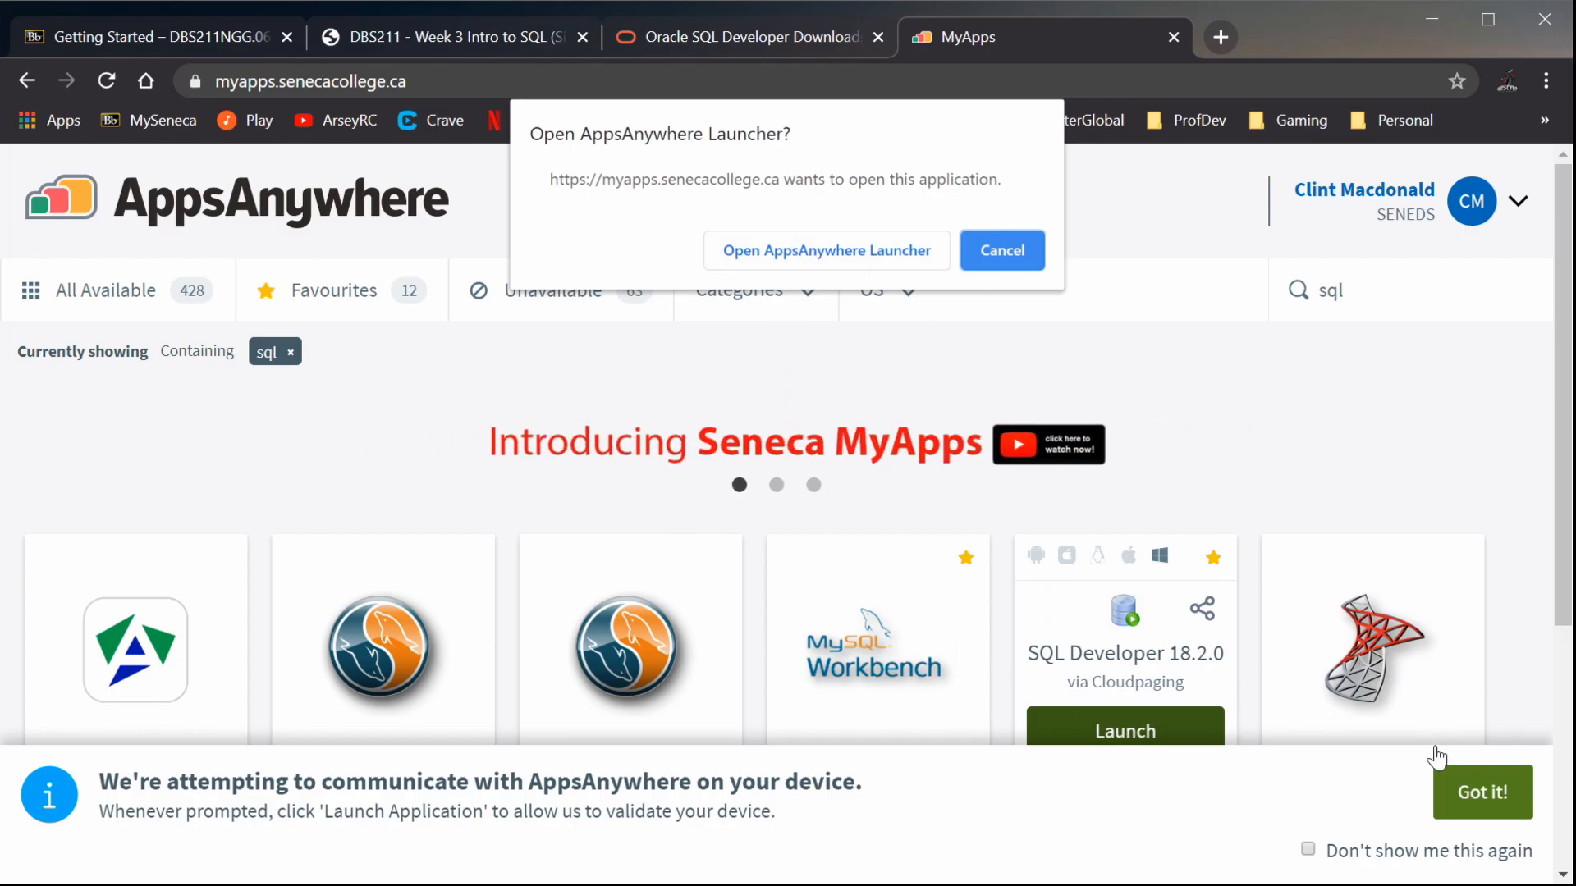
pyautogui.click(819, 253)
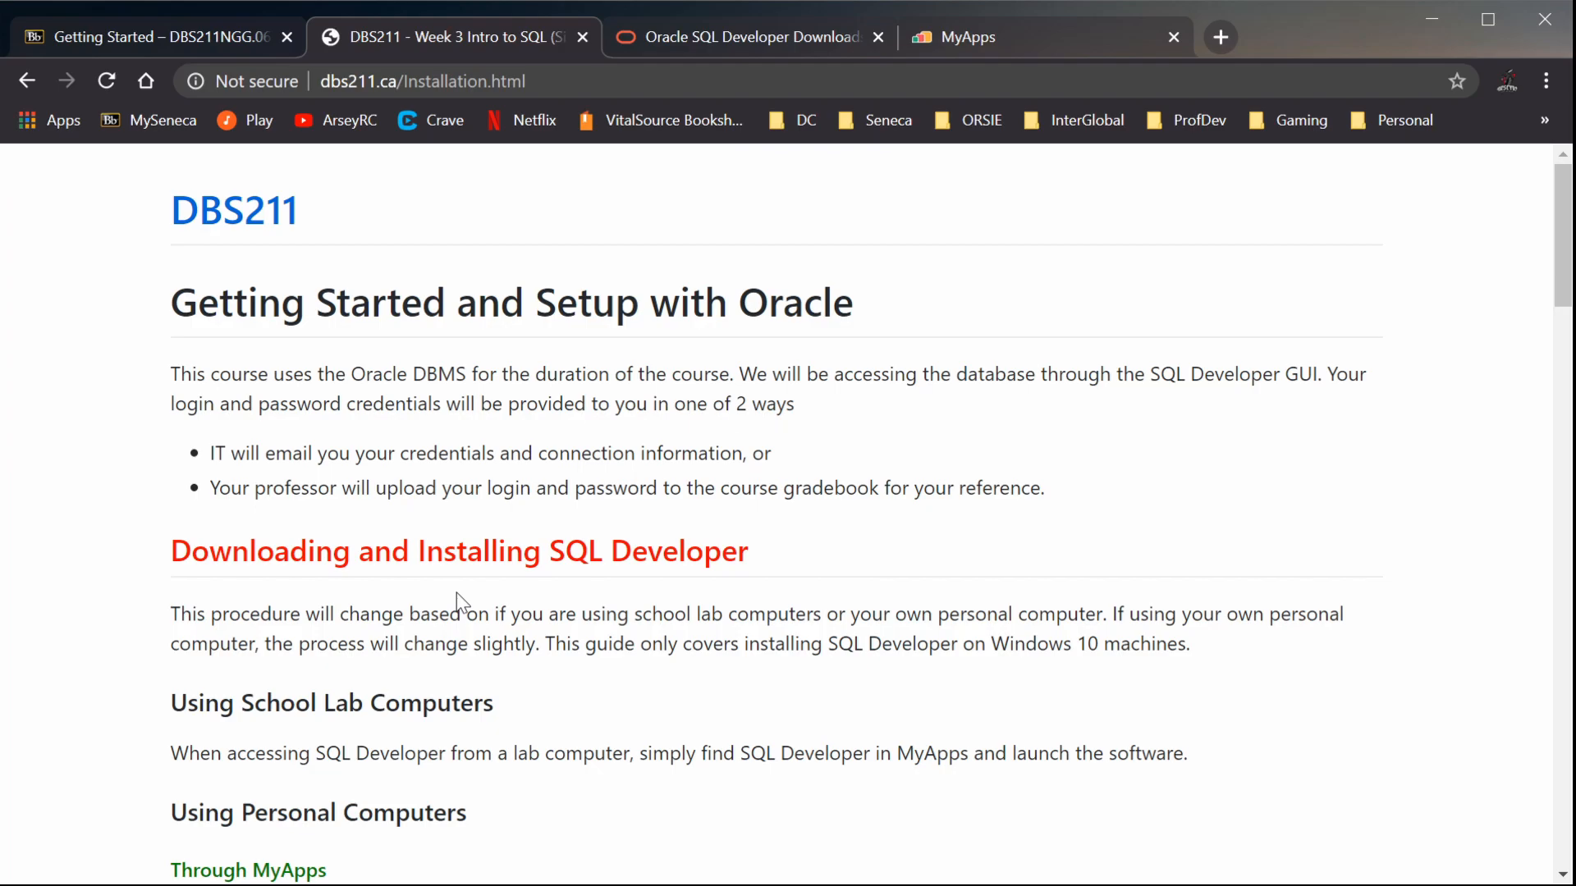
# Review the installation guide's instructions for personal computers, down to the Installing Locally section
pyautogui.scroll(-3, 456, 593)
pyautogui.scroll(-2, 456, 593)
pyautogui.scroll(5, 450, 590)
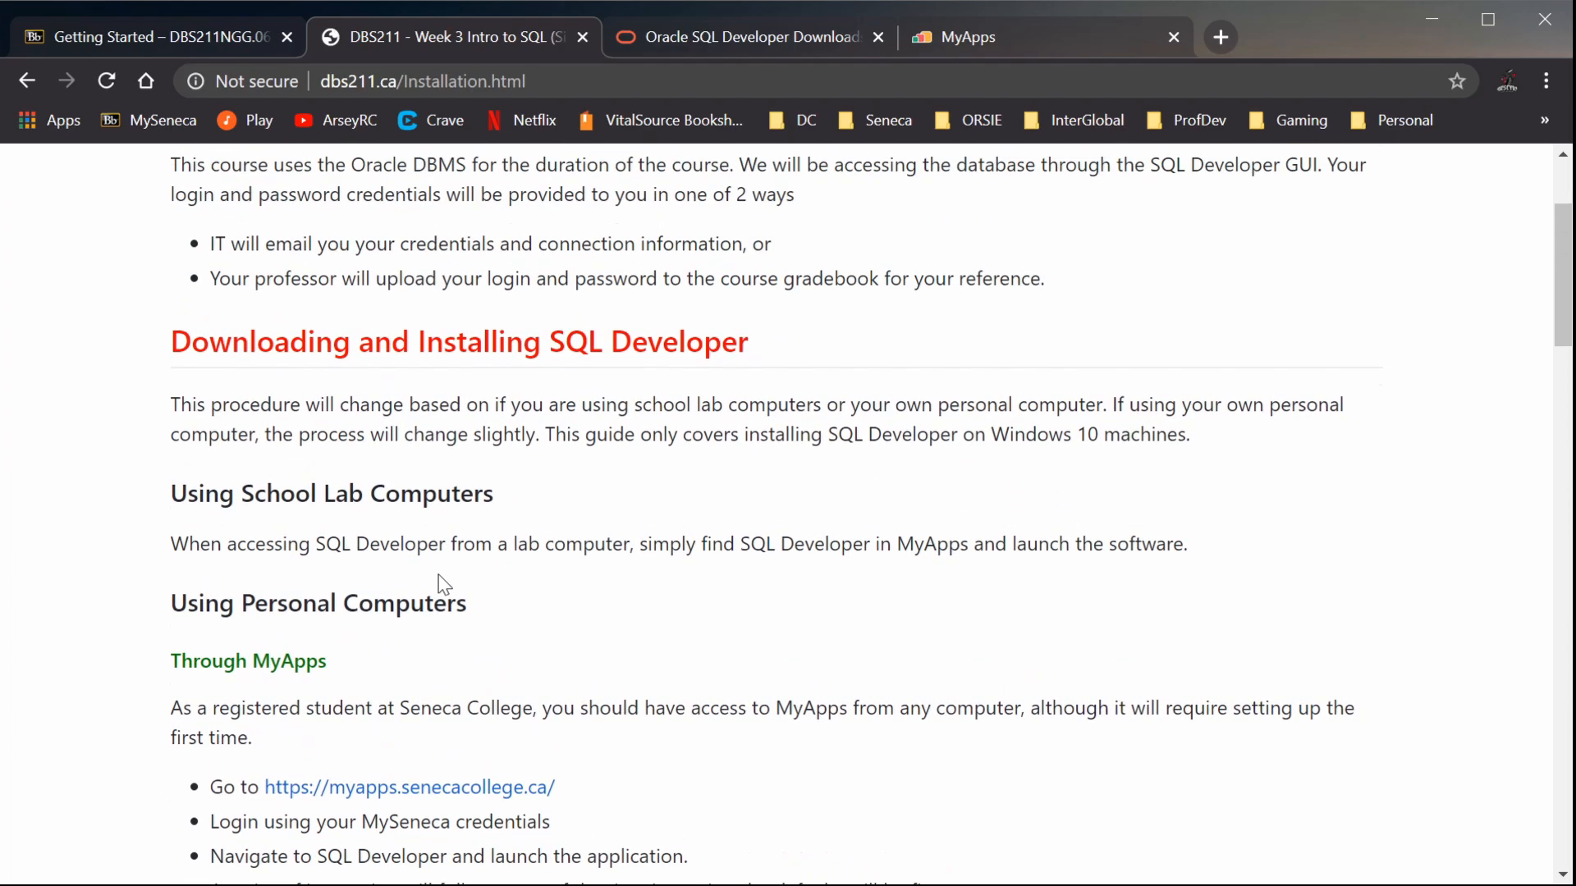
pyautogui.scroll(-3, 410, 584)
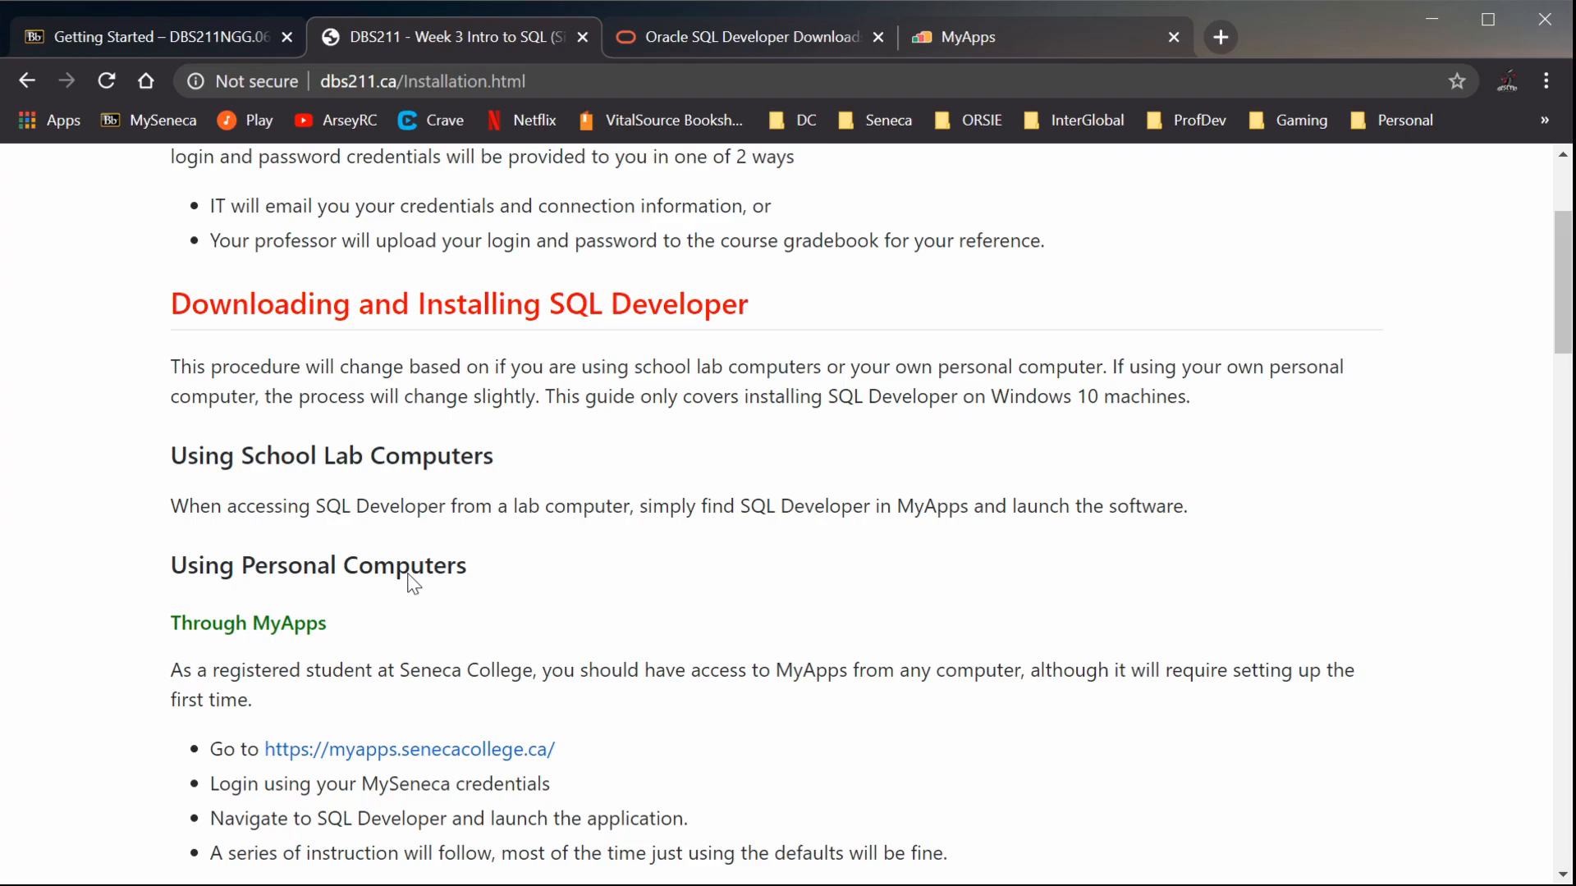
pyautogui.scroll(-6, 411, 579)
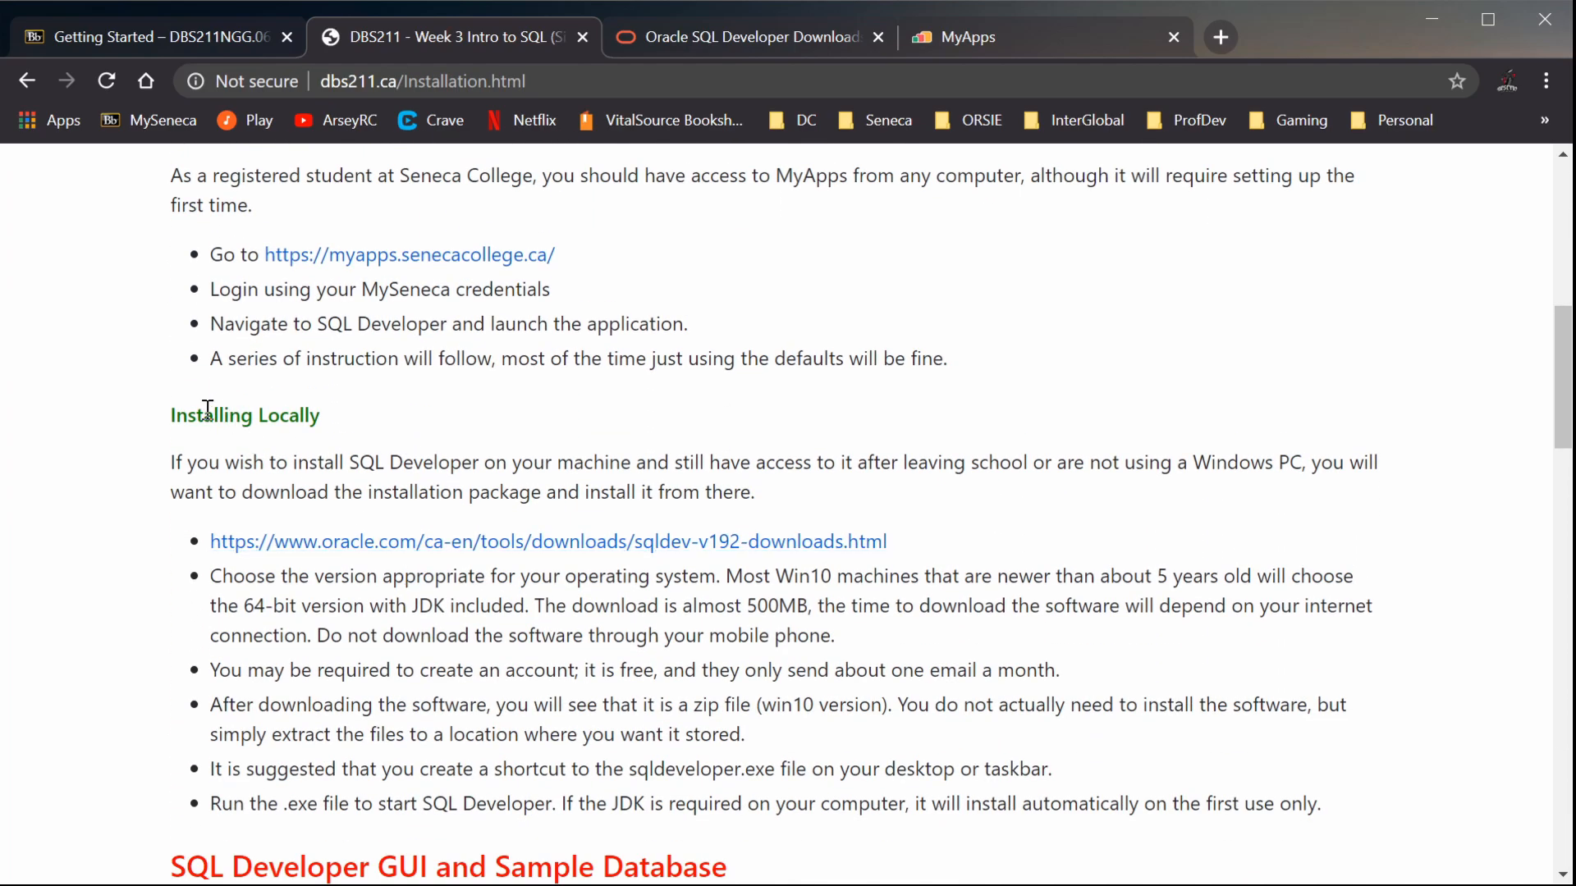
# Switch to Oracle's SQL Developer 19.2.1 downloads page and examine the Windows, Mac OSX and Linux RPM packages offered
pyautogui.hotkey('ctrl', 'Tab')
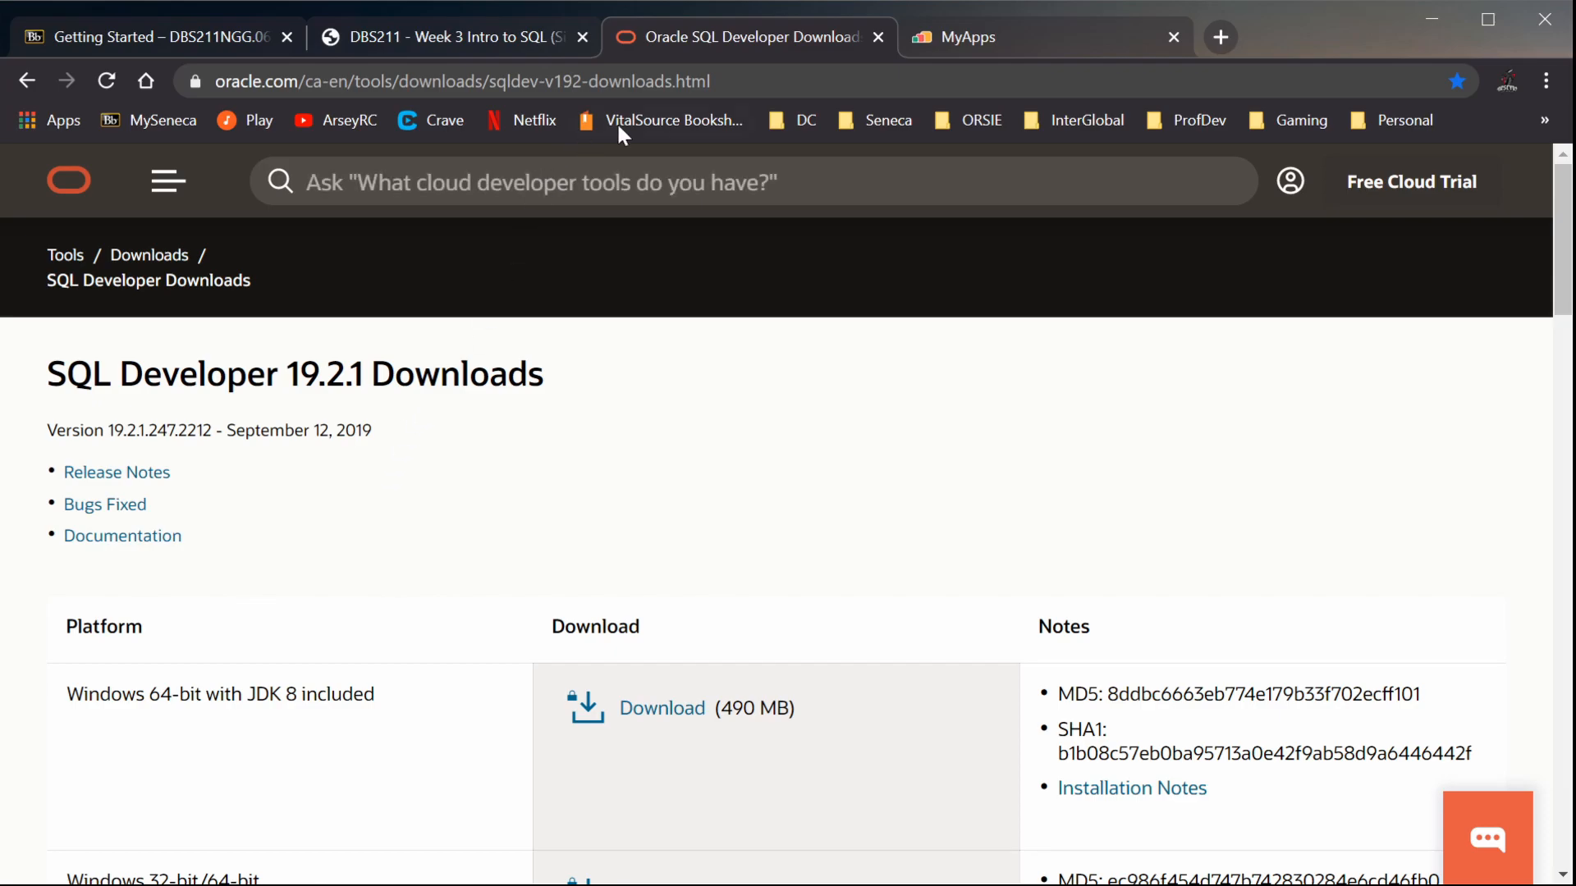
pyautogui.click(753, 71)
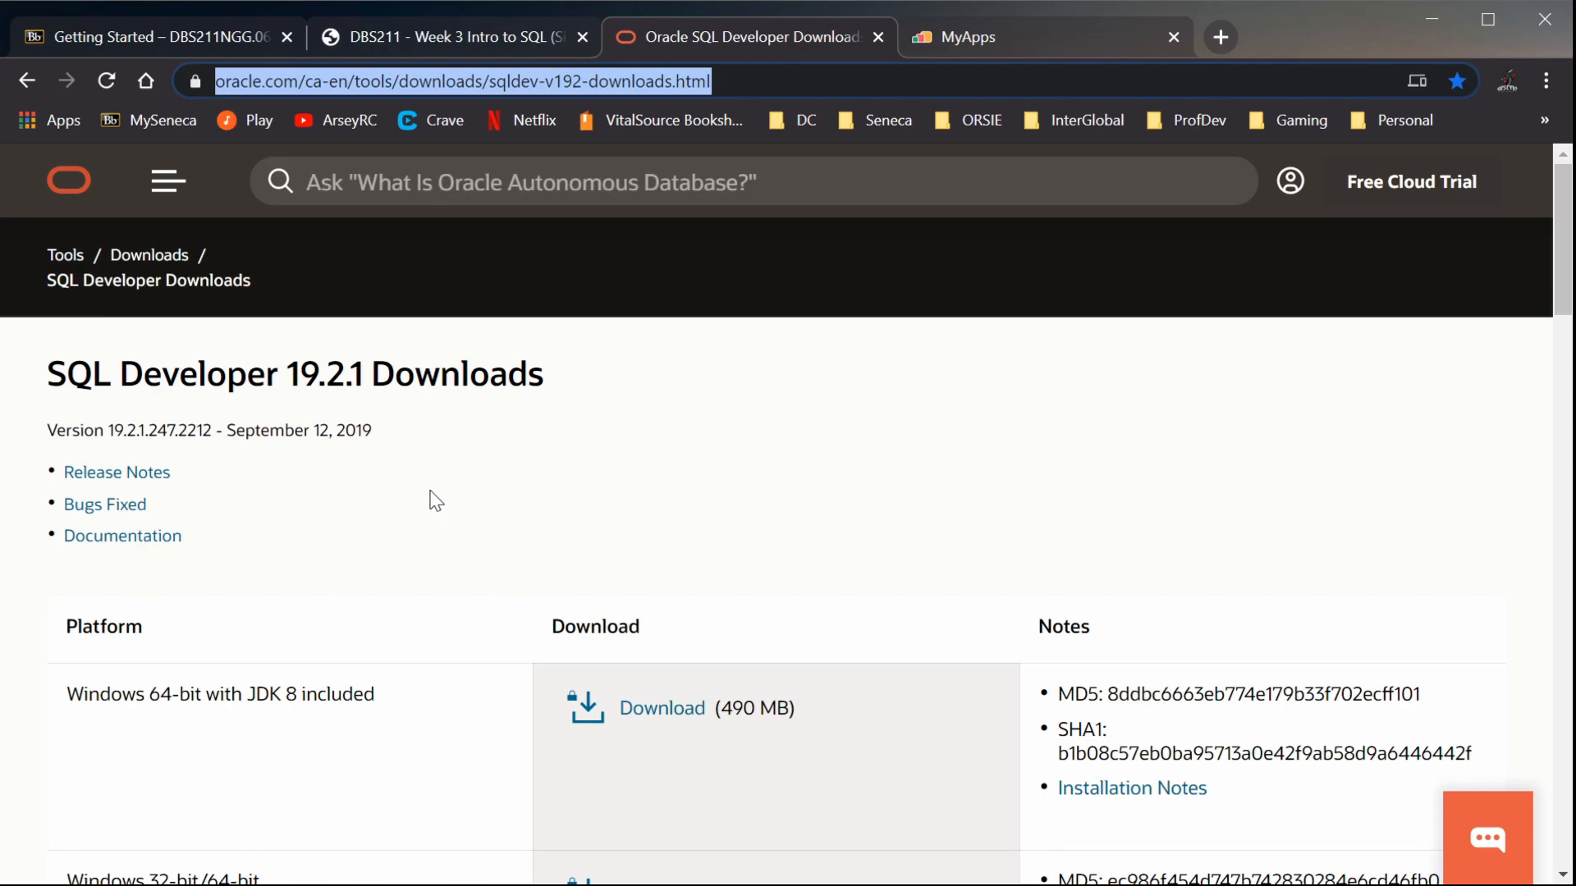
pyautogui.scroll(-3, 435, 501)
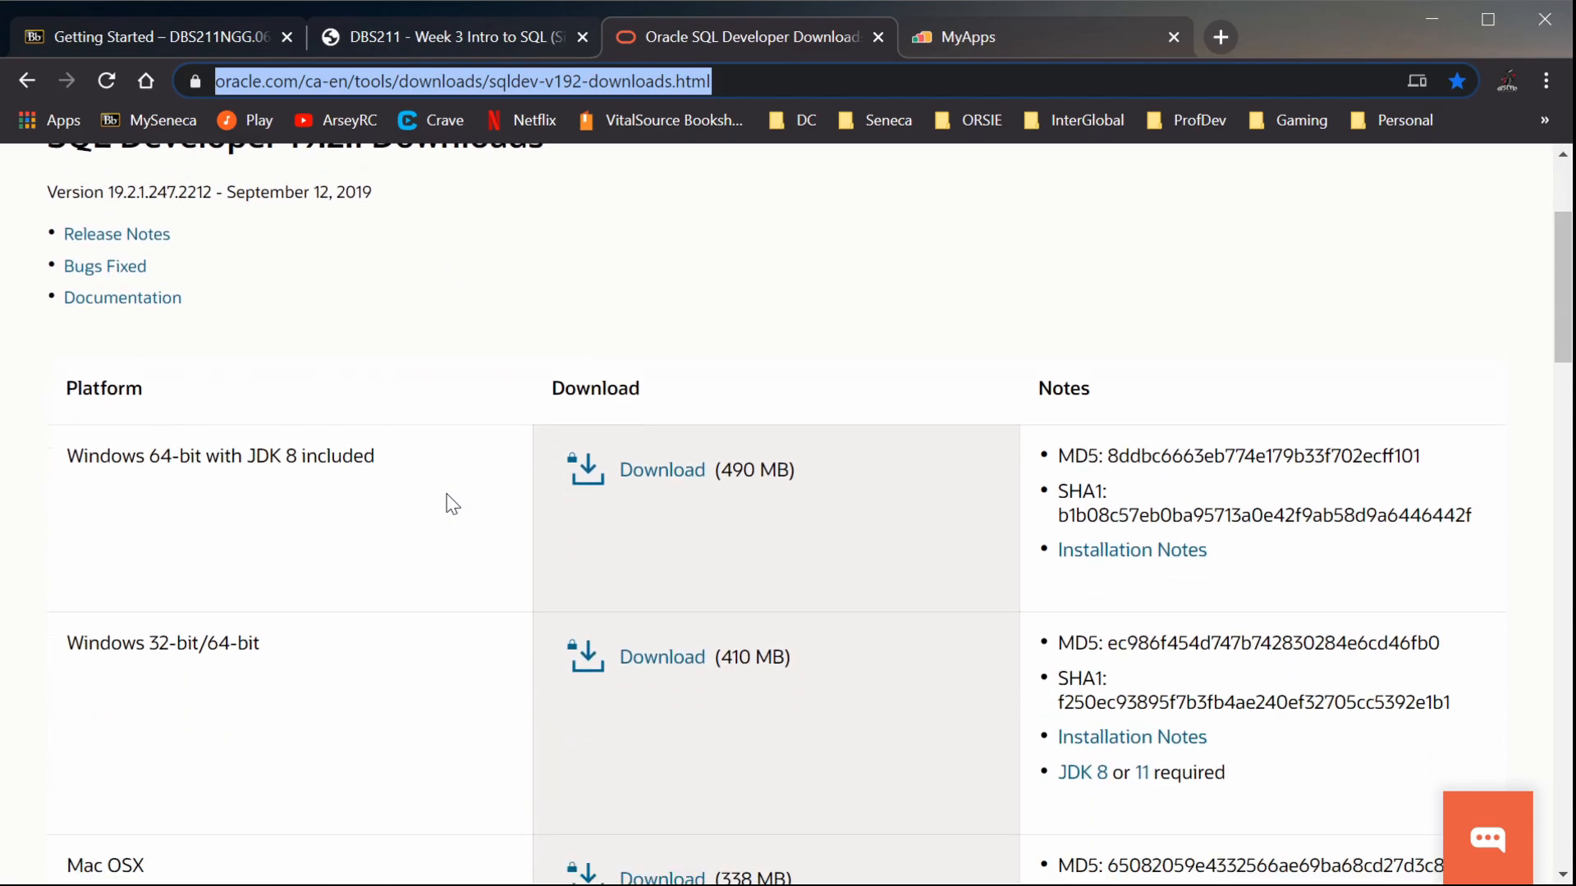
pyautogui.moveTo(100, 448); pyautogui.dragTo(380, 446)
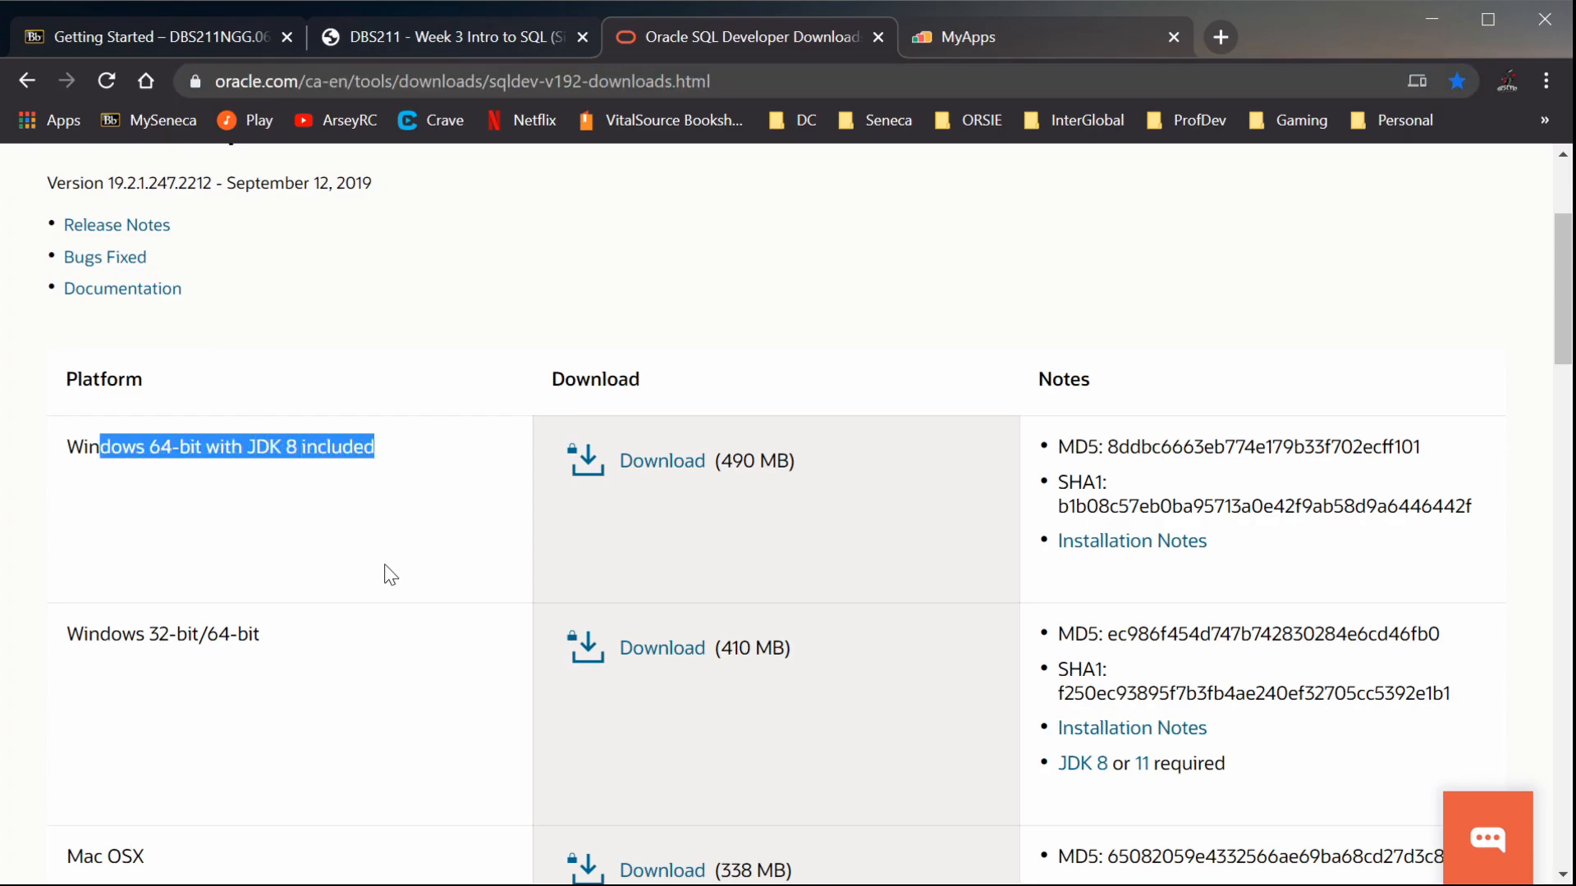
pyautogui.moveTo(123, 634); pyautogui.dragTo(277, 632)
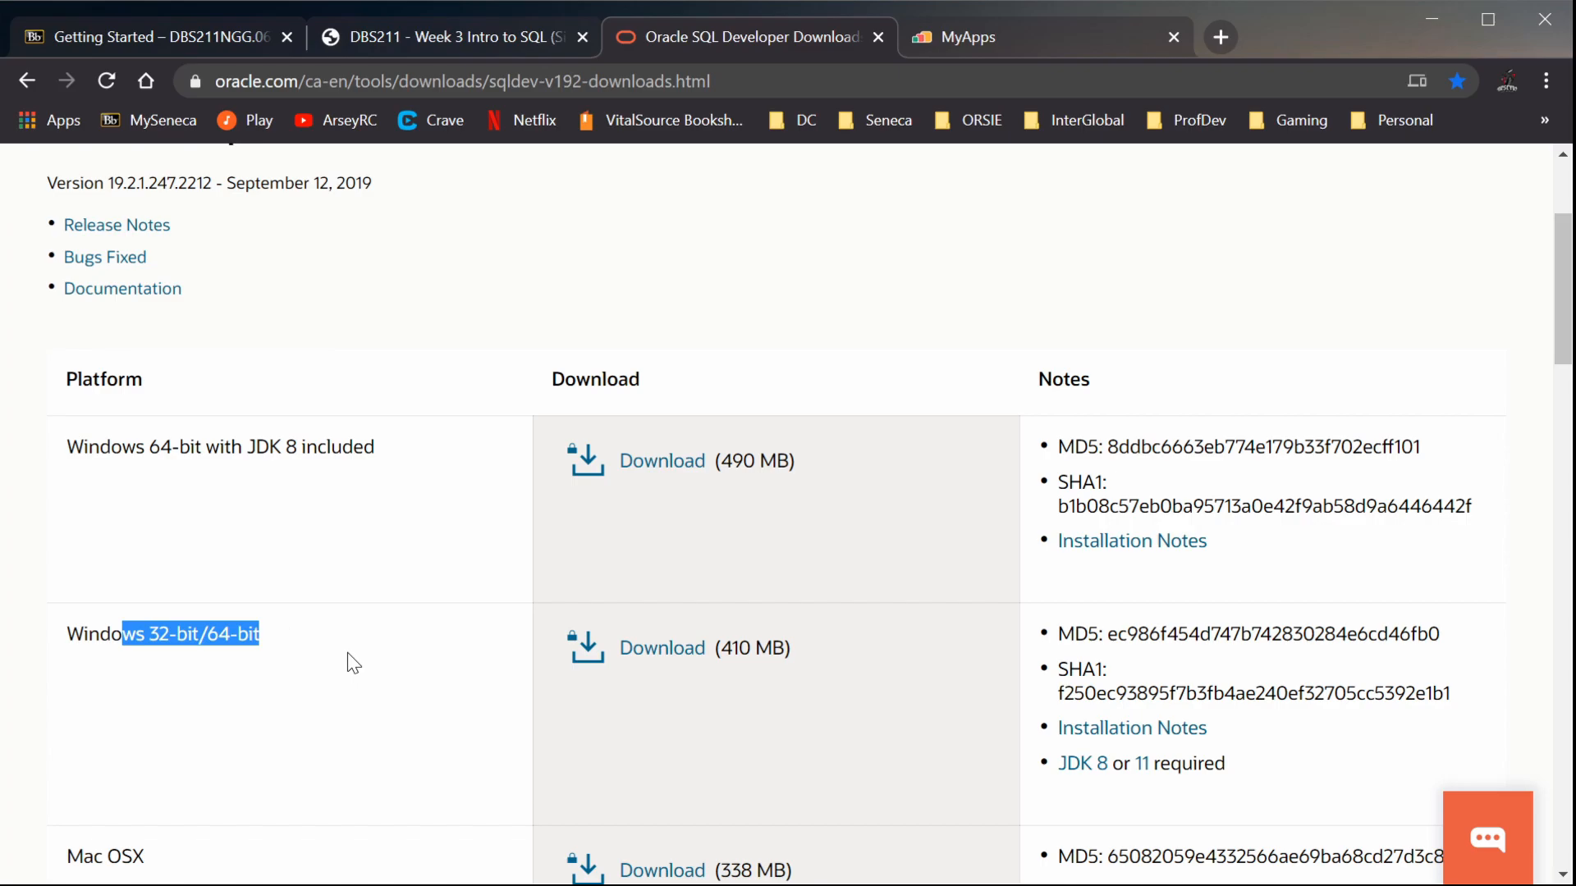
pyautogui.scroll(-4, 369, 677)
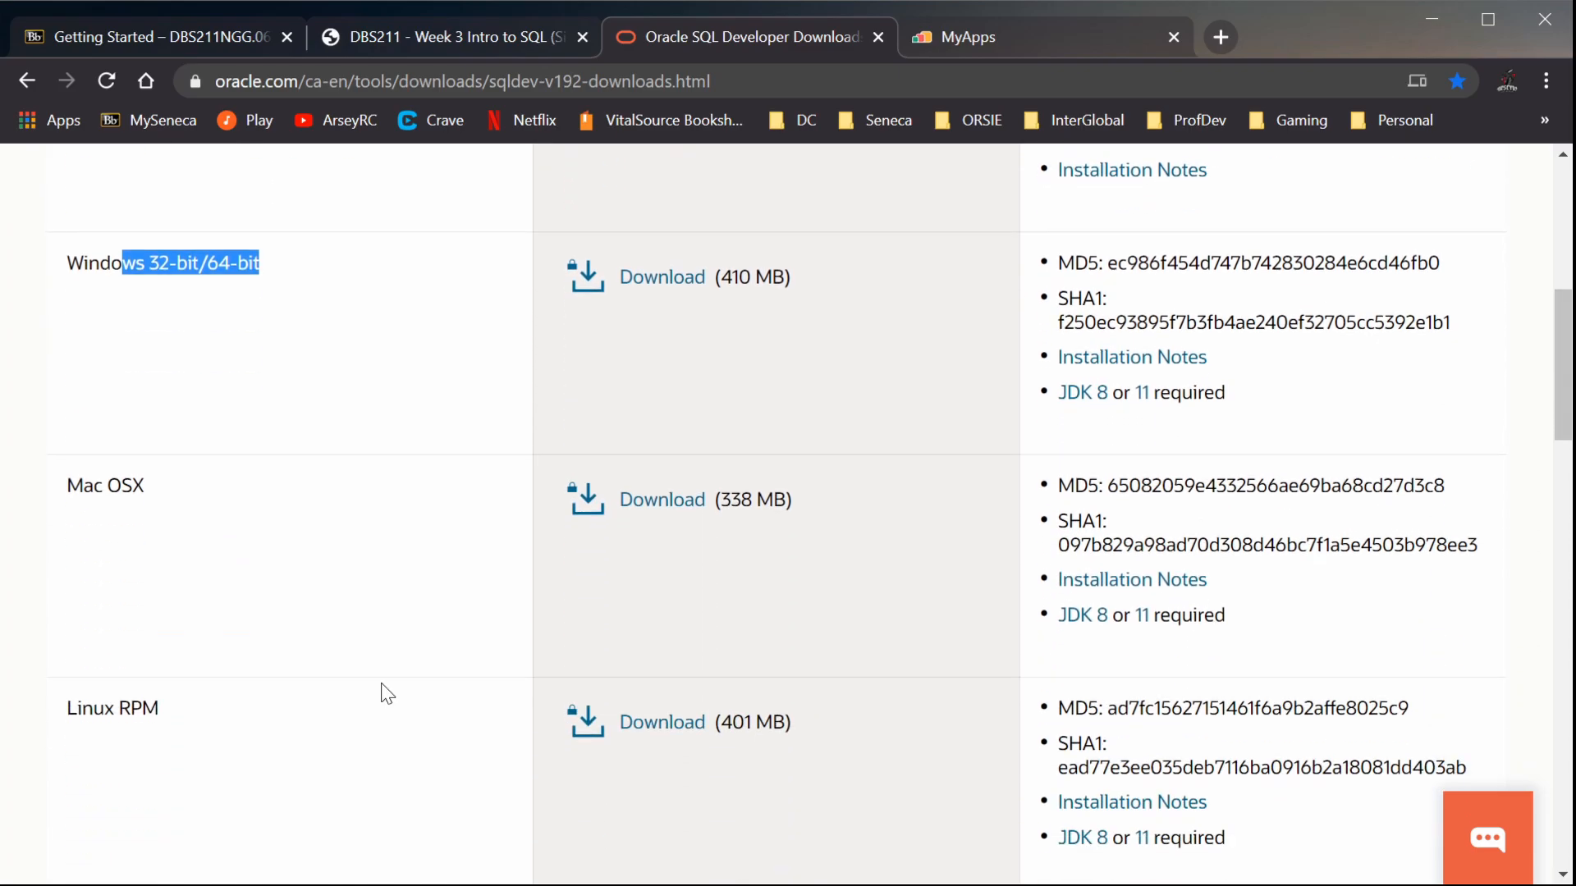
pyautogui.moveTo(85, 486); pyautogui.dragTo(126, 545)
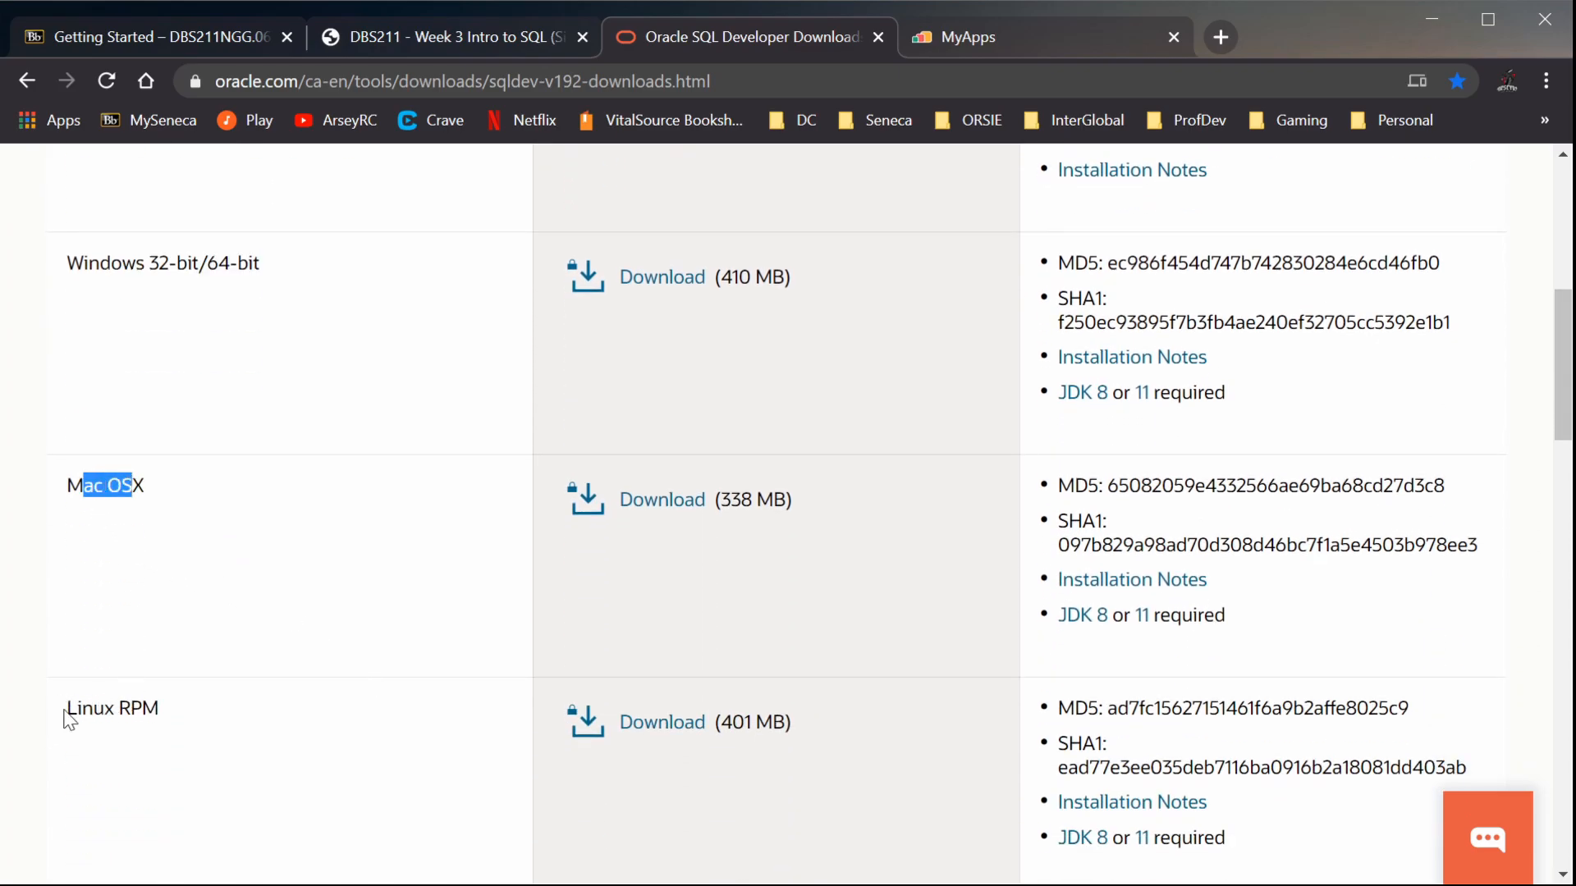
pyautogui.moveTo(65, 710); pyautogui.dragTo(200, 704)
pyautogui.scroll(-5, 575, 792)
pyautogui.scroll(12, 422, 714)
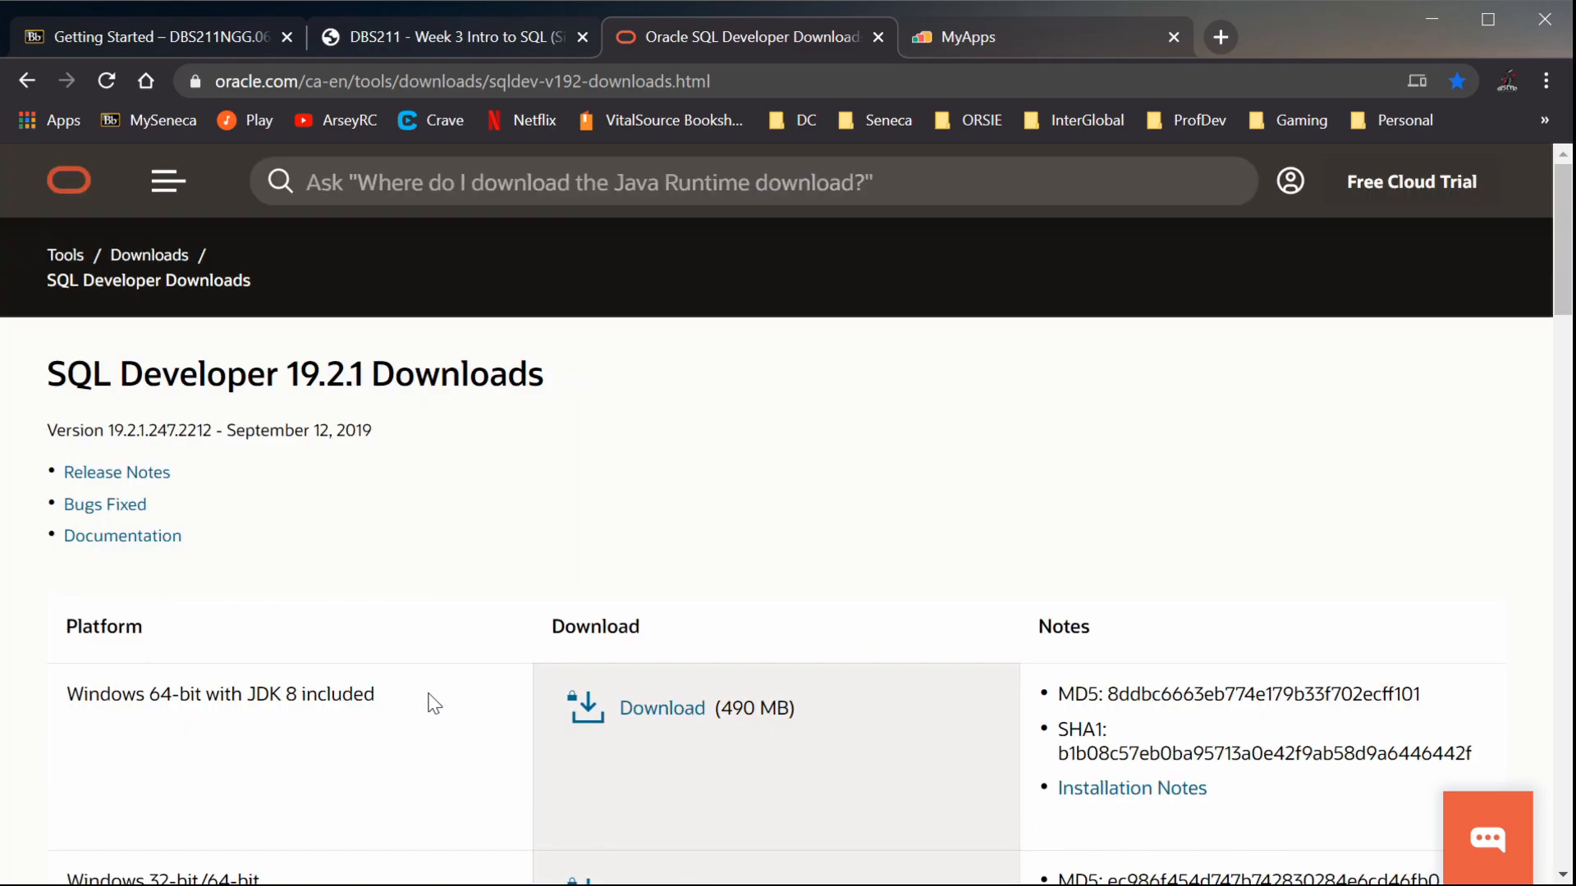
# Download the Windows 64-bit with JDK 8 package into Downloads\SQL Developer, accepting the Oracle License Agreement and signing in with the saved Oracle account
pyautogui.click(641, 719)
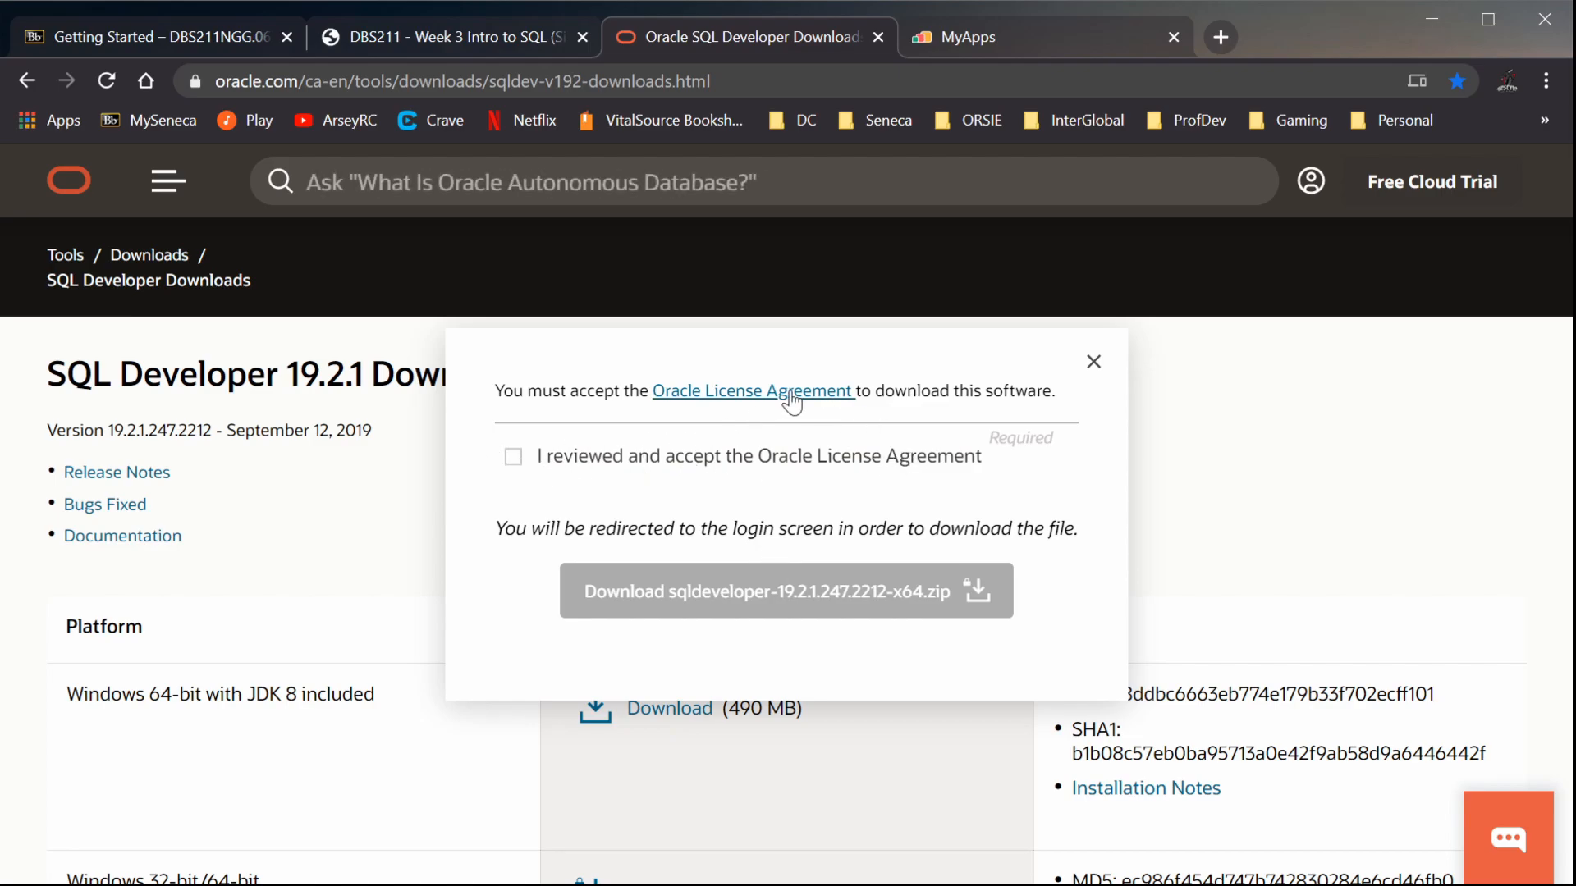
pyautogui.click(512, 458)
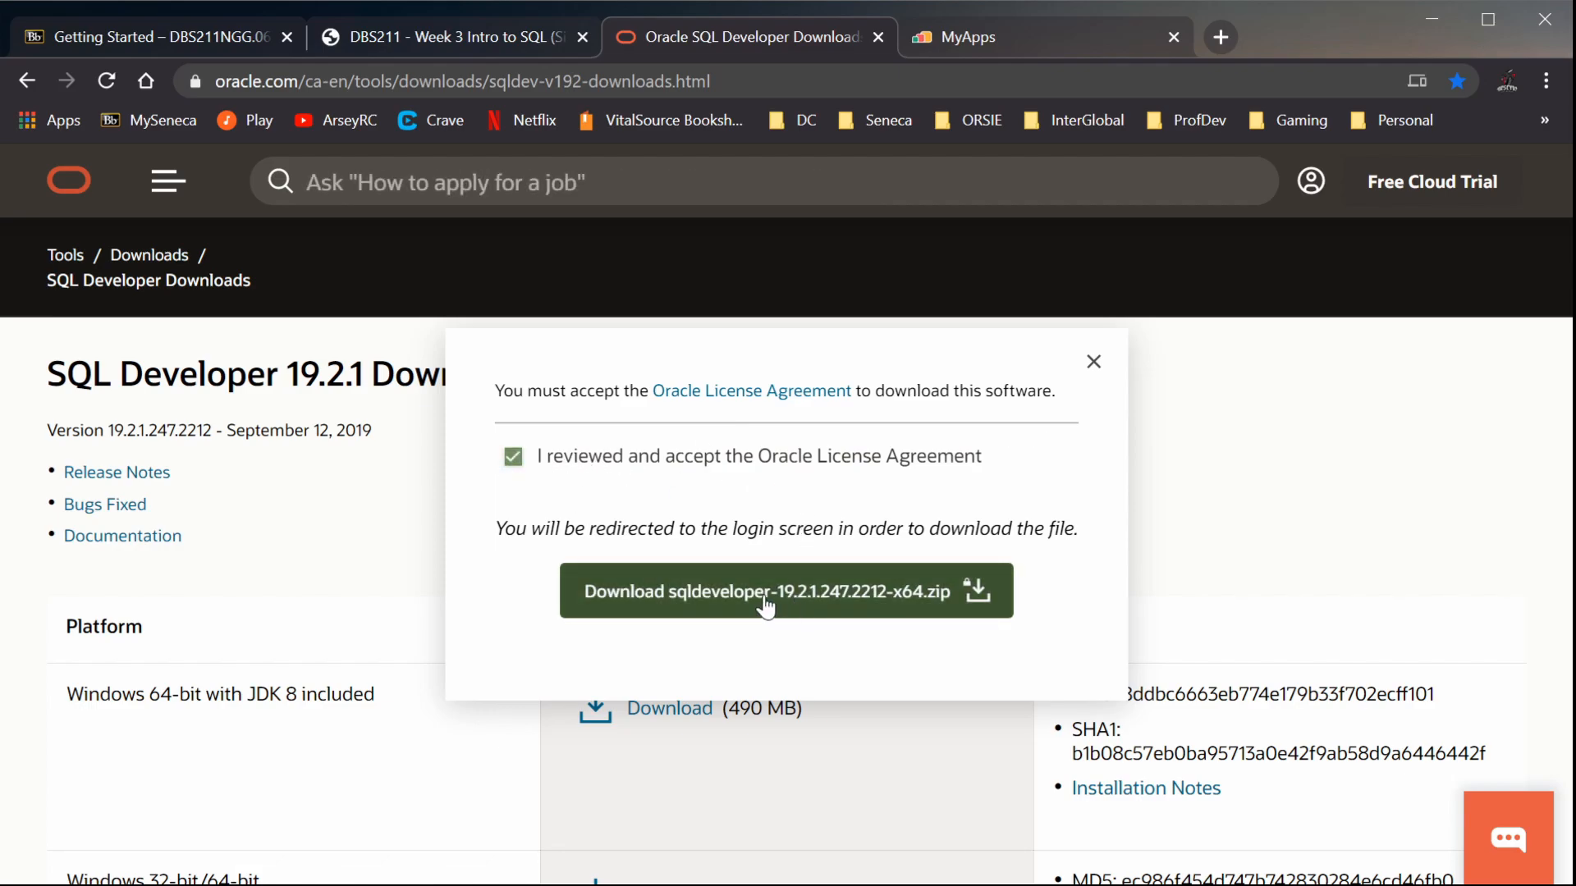
pyautogui.click(765, 606)
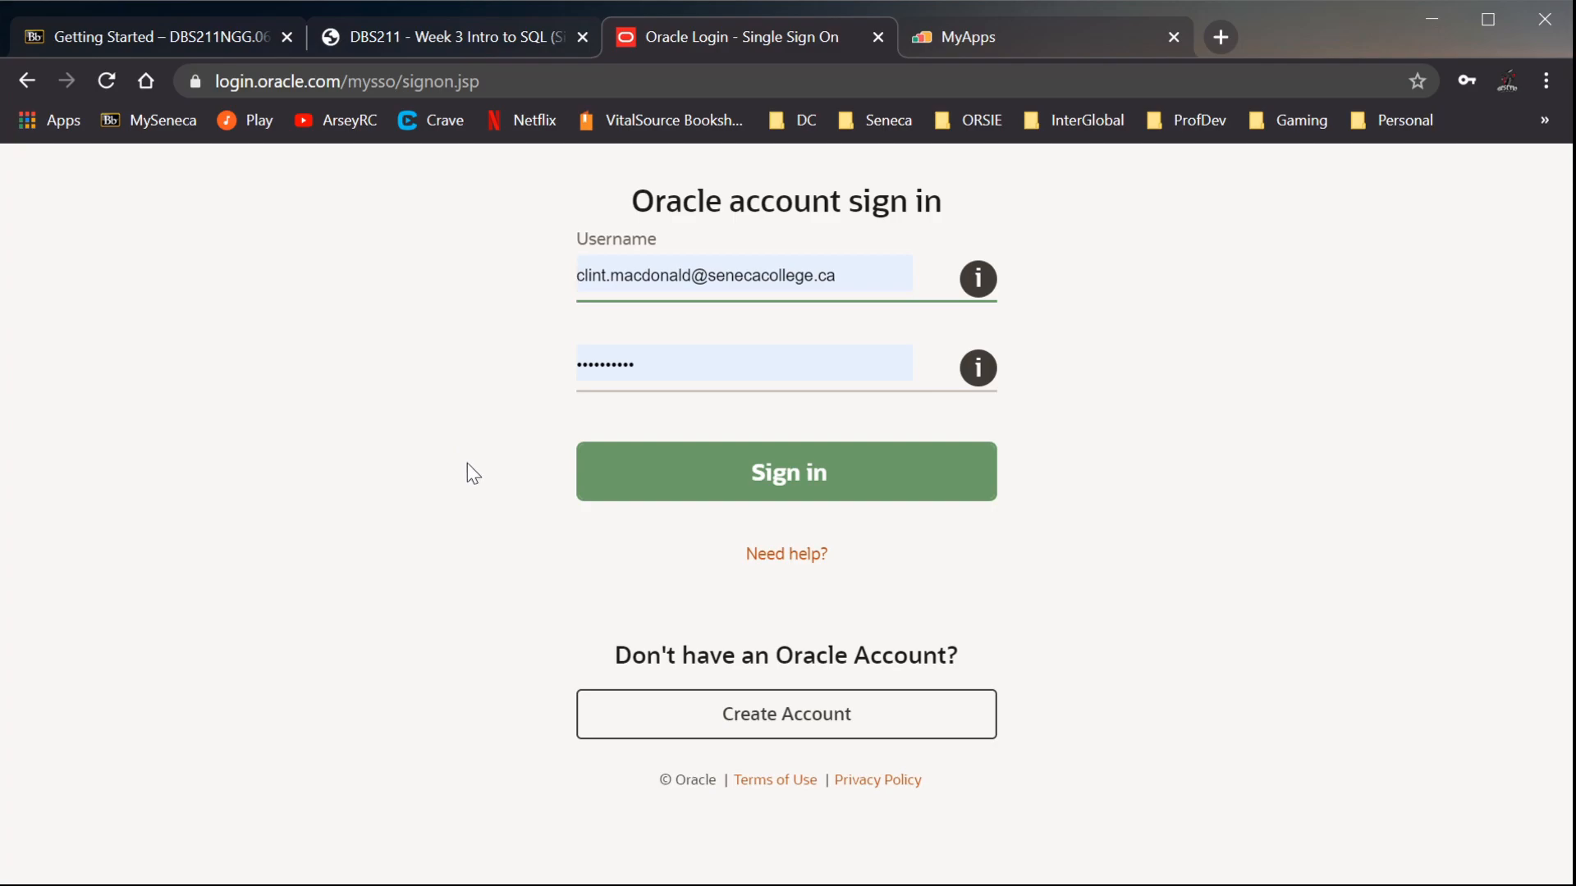
pyautogui.click(803, 486)
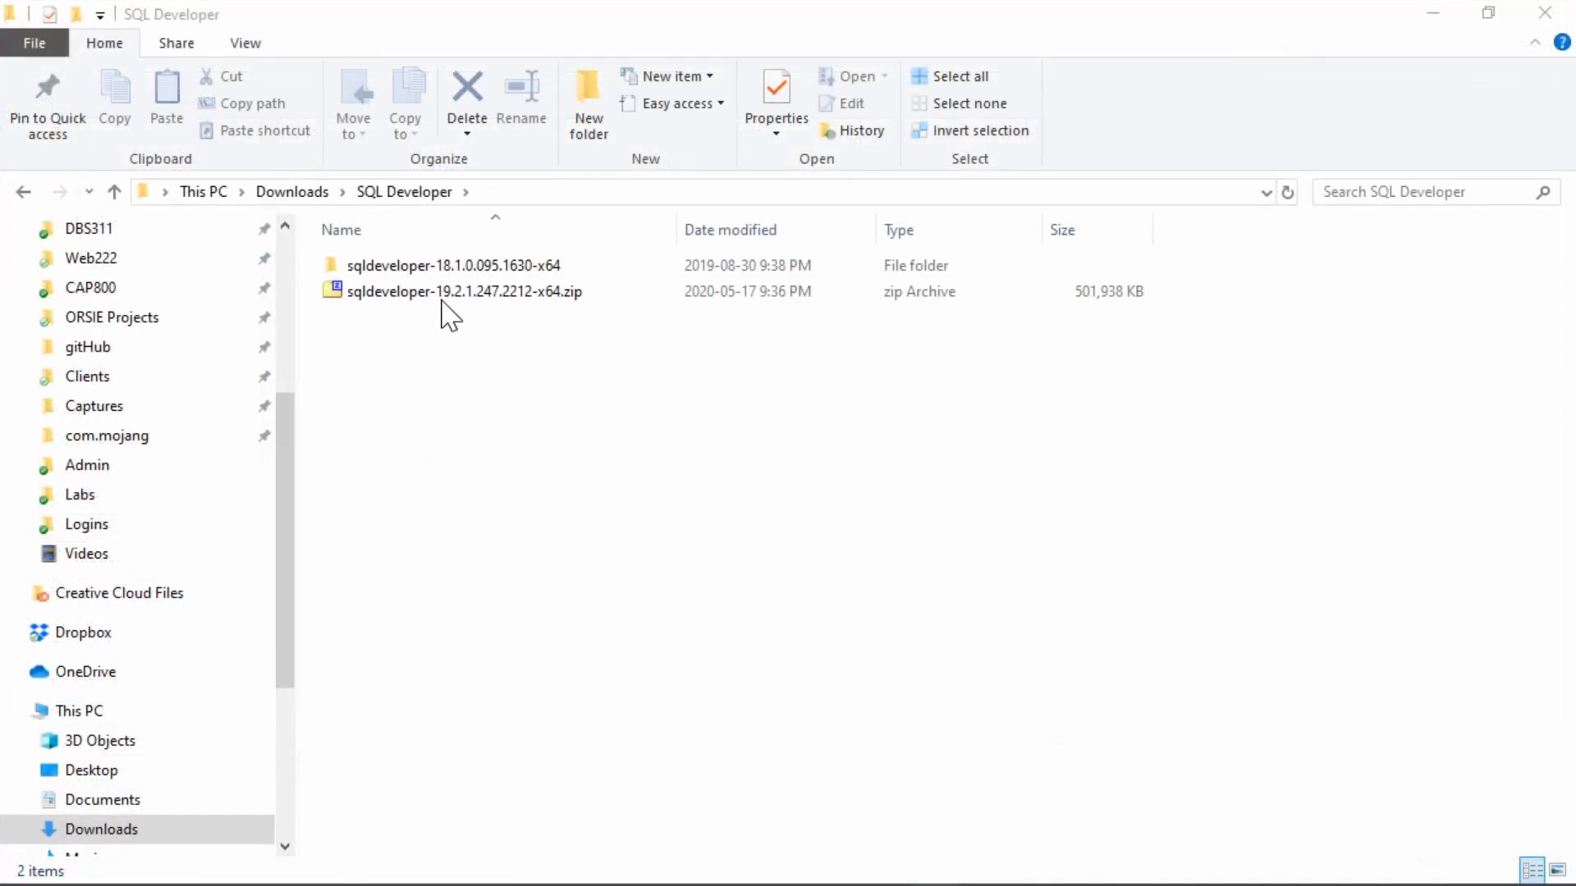
pyautogui.click(444, 289)
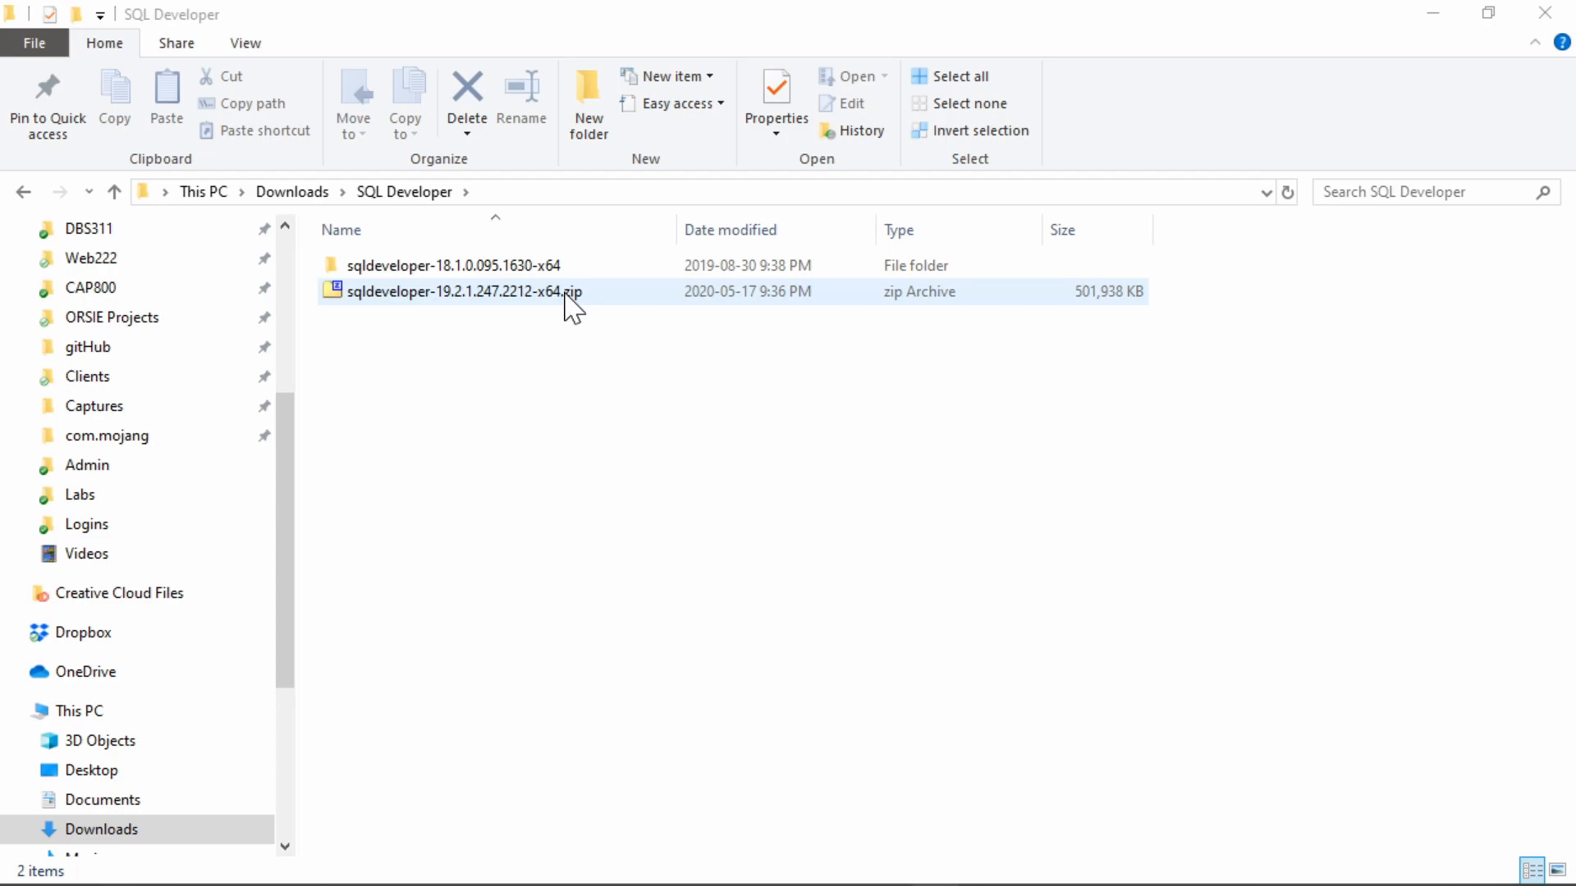
# Extract sqldeveloper-19.2.1.247.2212-x64.zip with 7-Zip into a folder named after the archive
pyautogui.rightClick(522, 299)
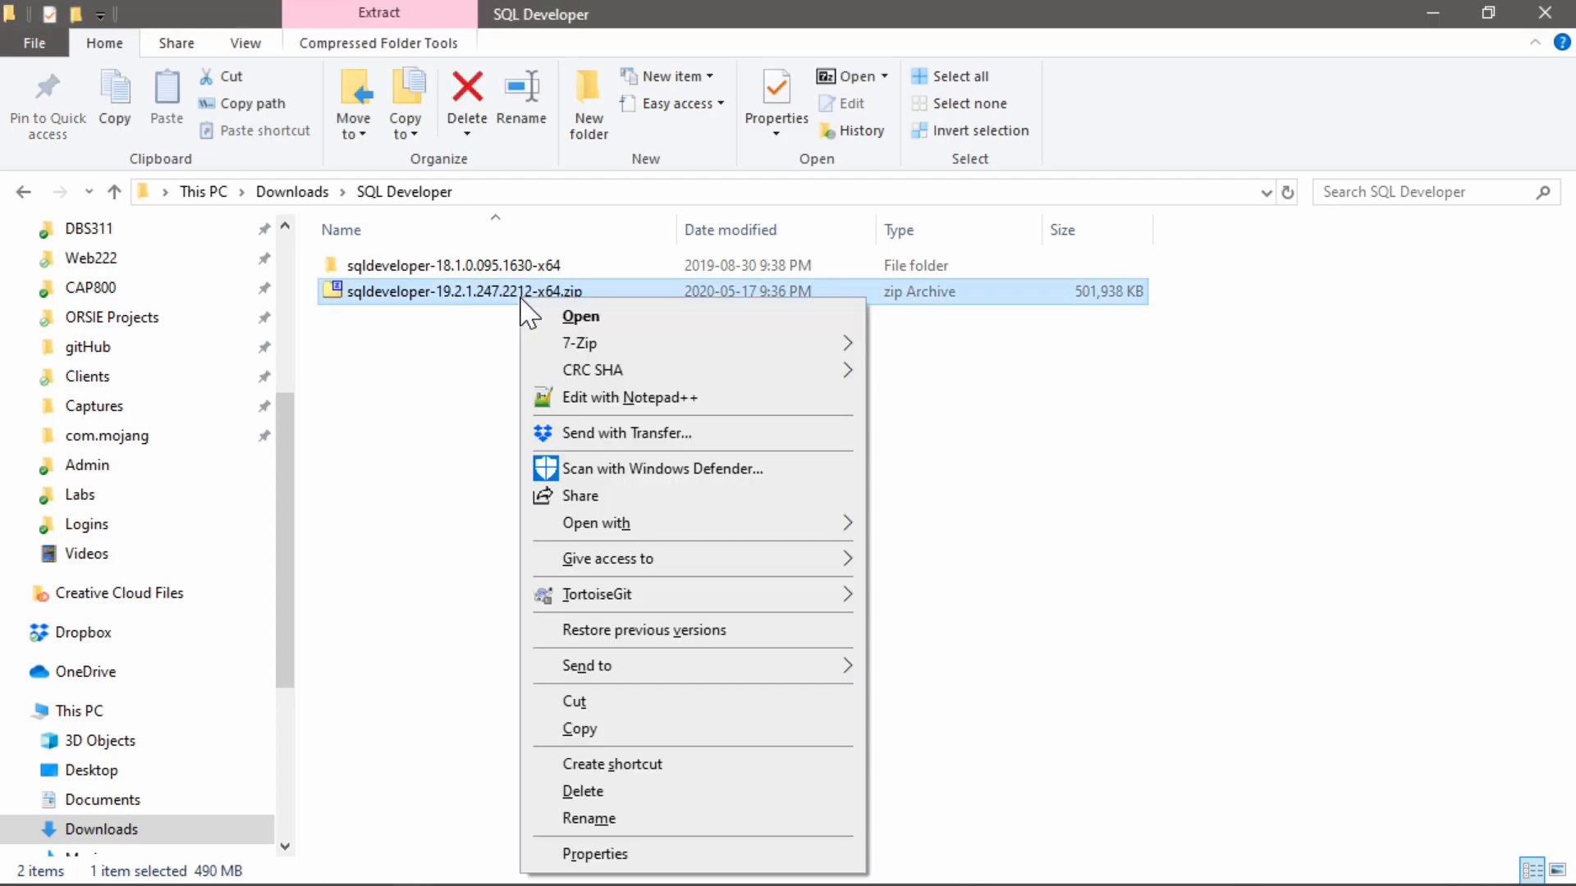
pyautogui.moveTo(612, 344)
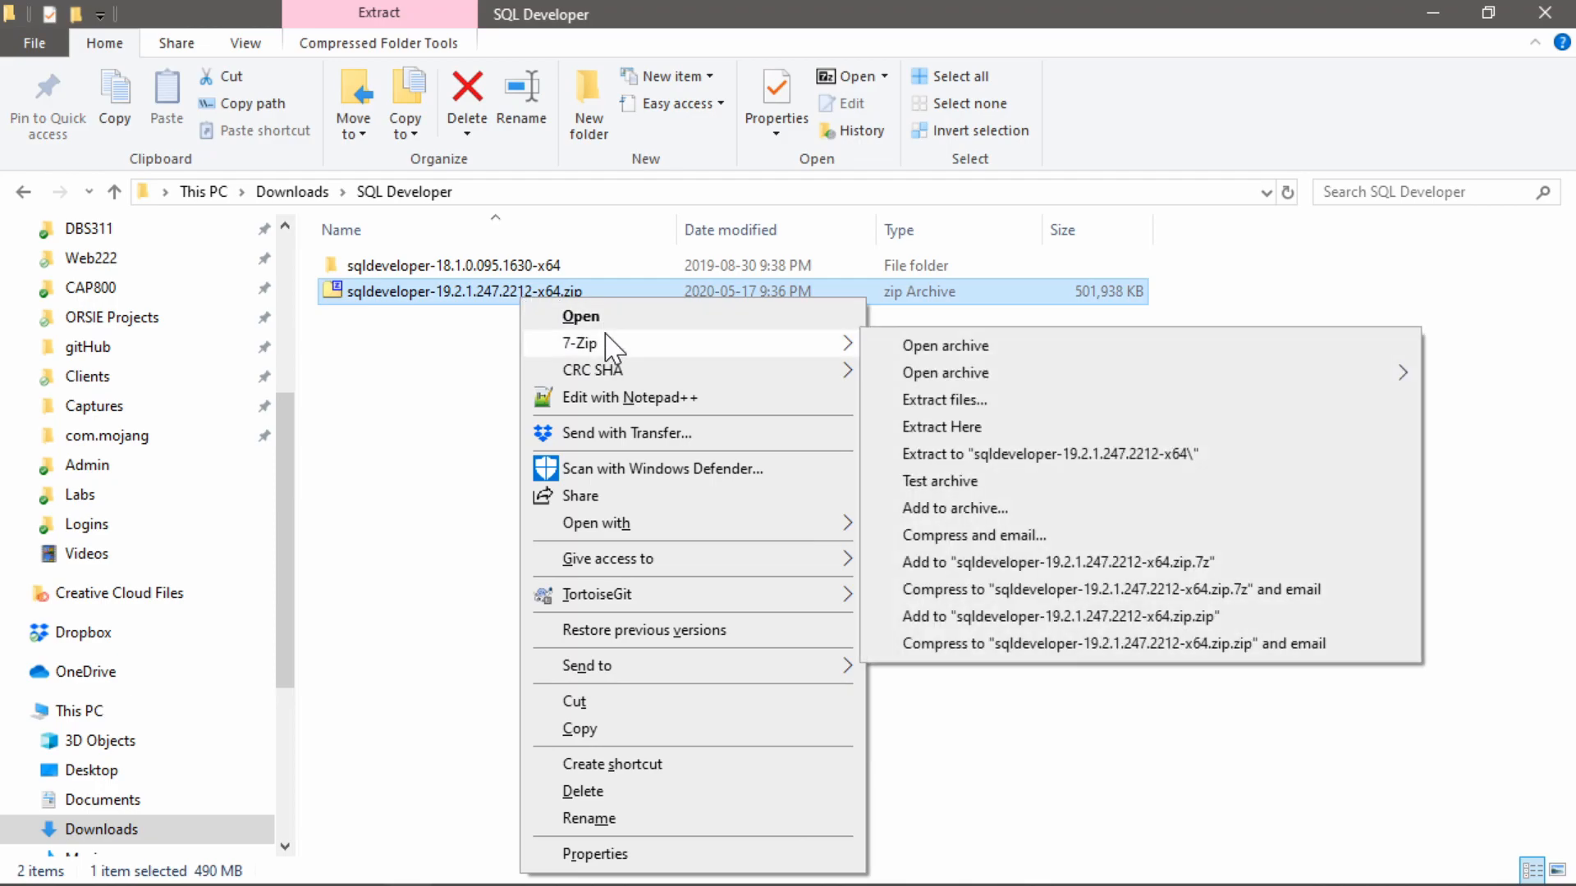
pyautogui.click(1112, 456)
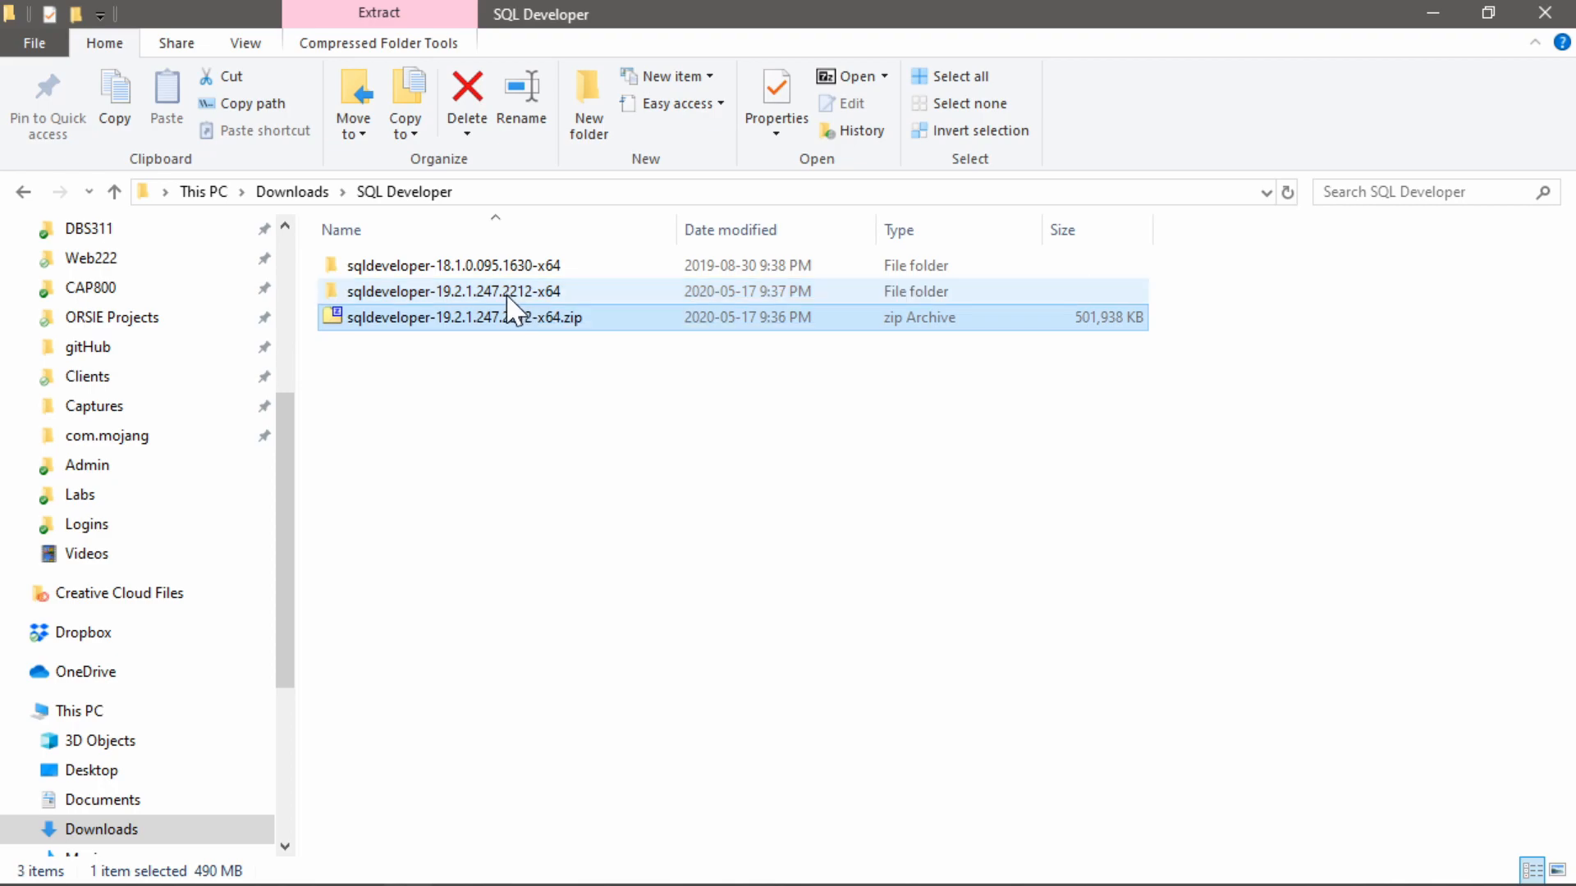
# Open the extracted sqldeveloper-19.2.1.247.2212-x64 folder and its sqldeveloper subfolder
pyautogui.doubleClick(506, 292)
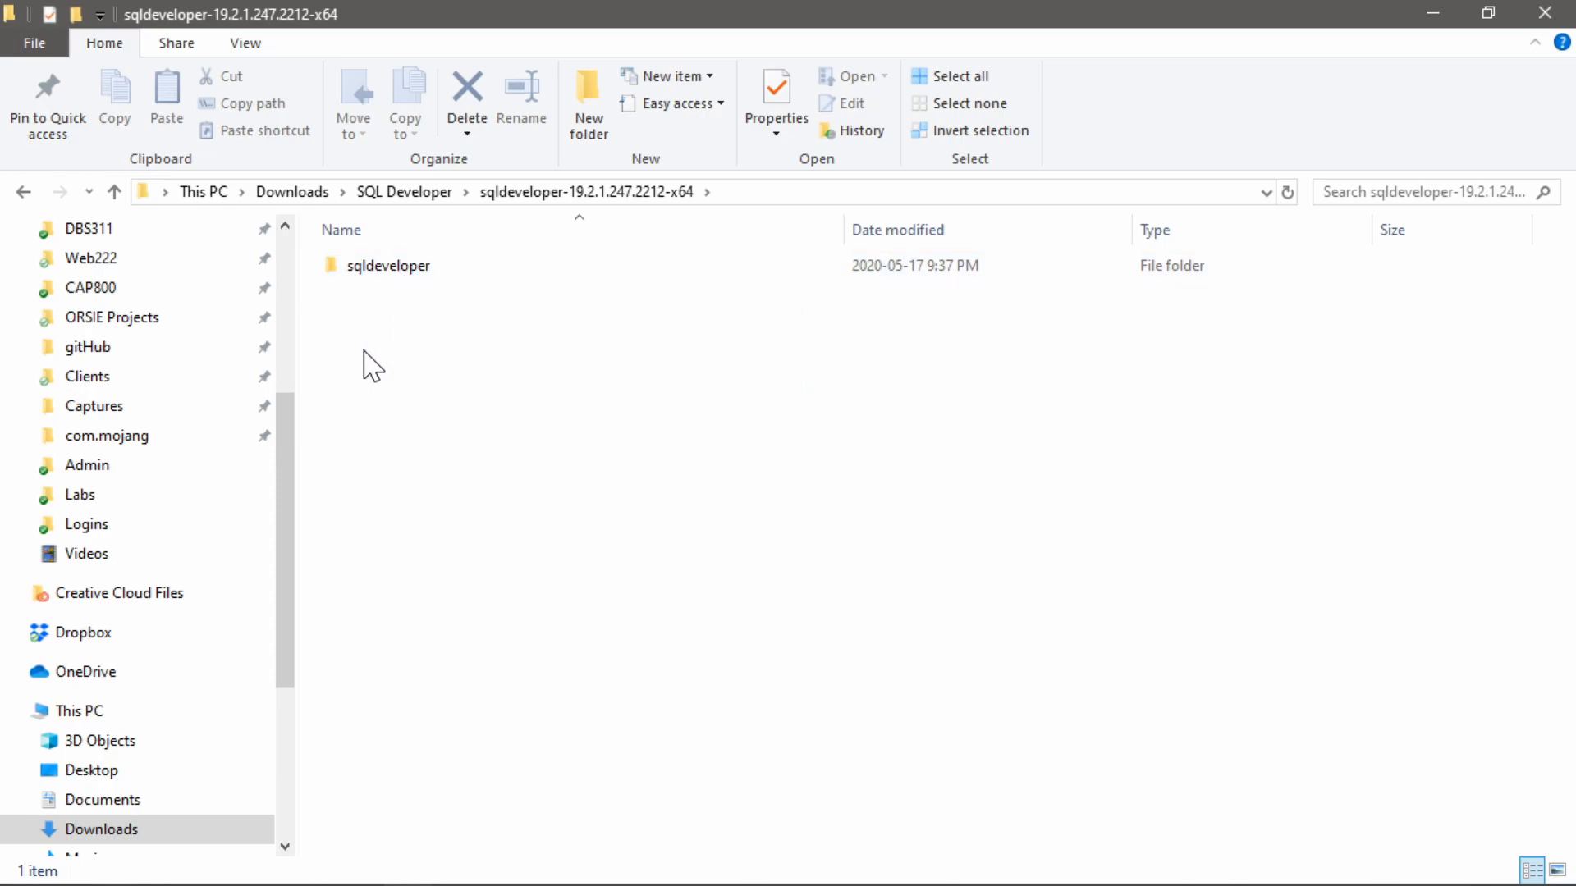
pyautogui.click(381, 271)
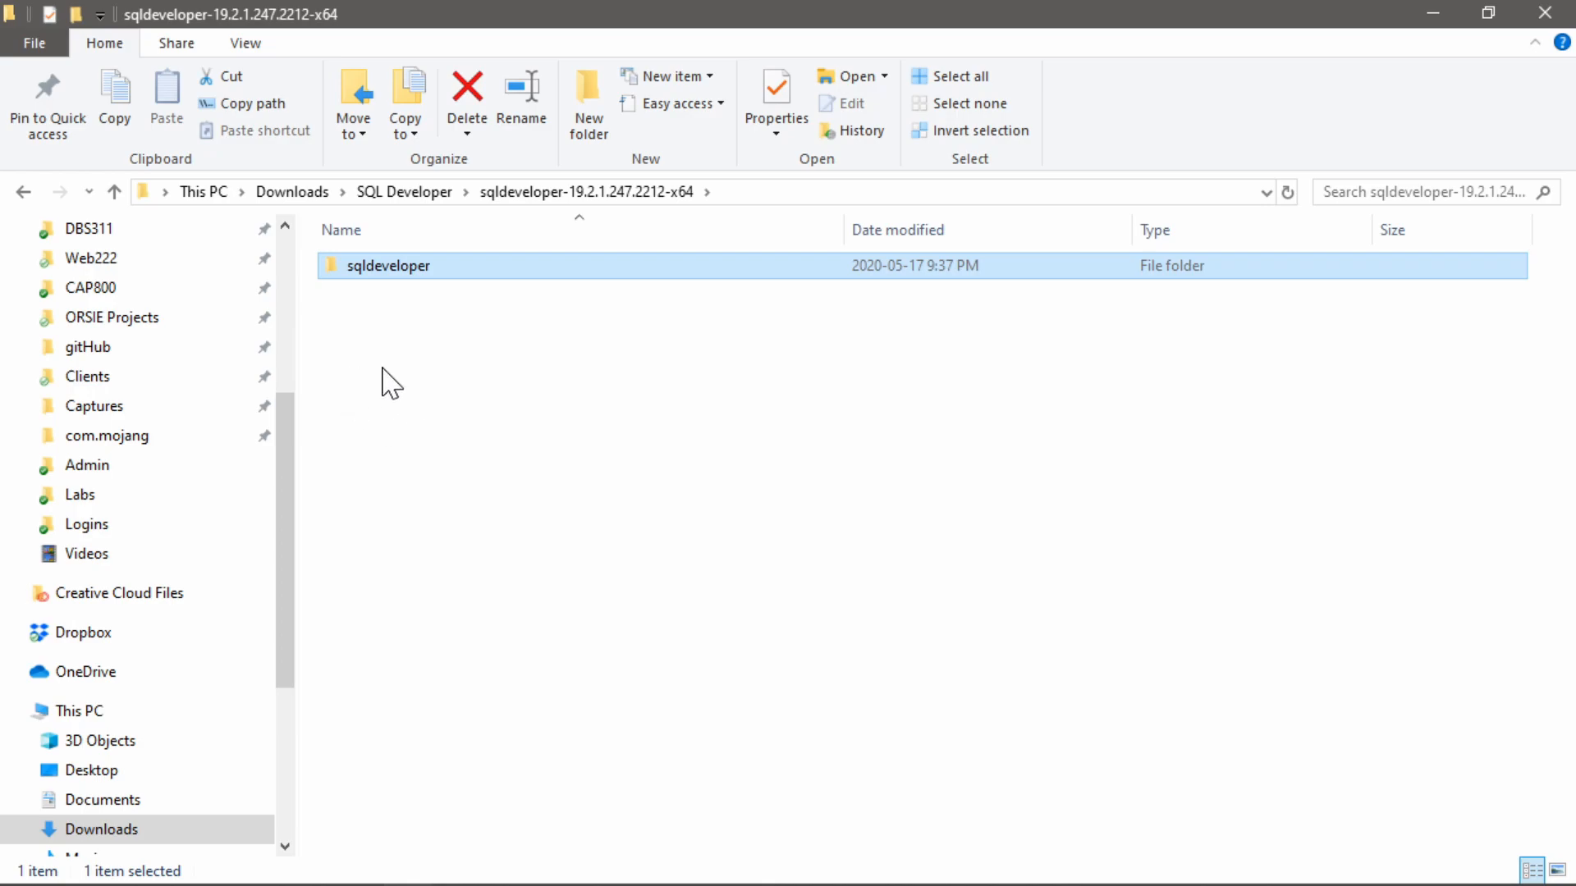
pyautogui.doubleClick(411, 287)
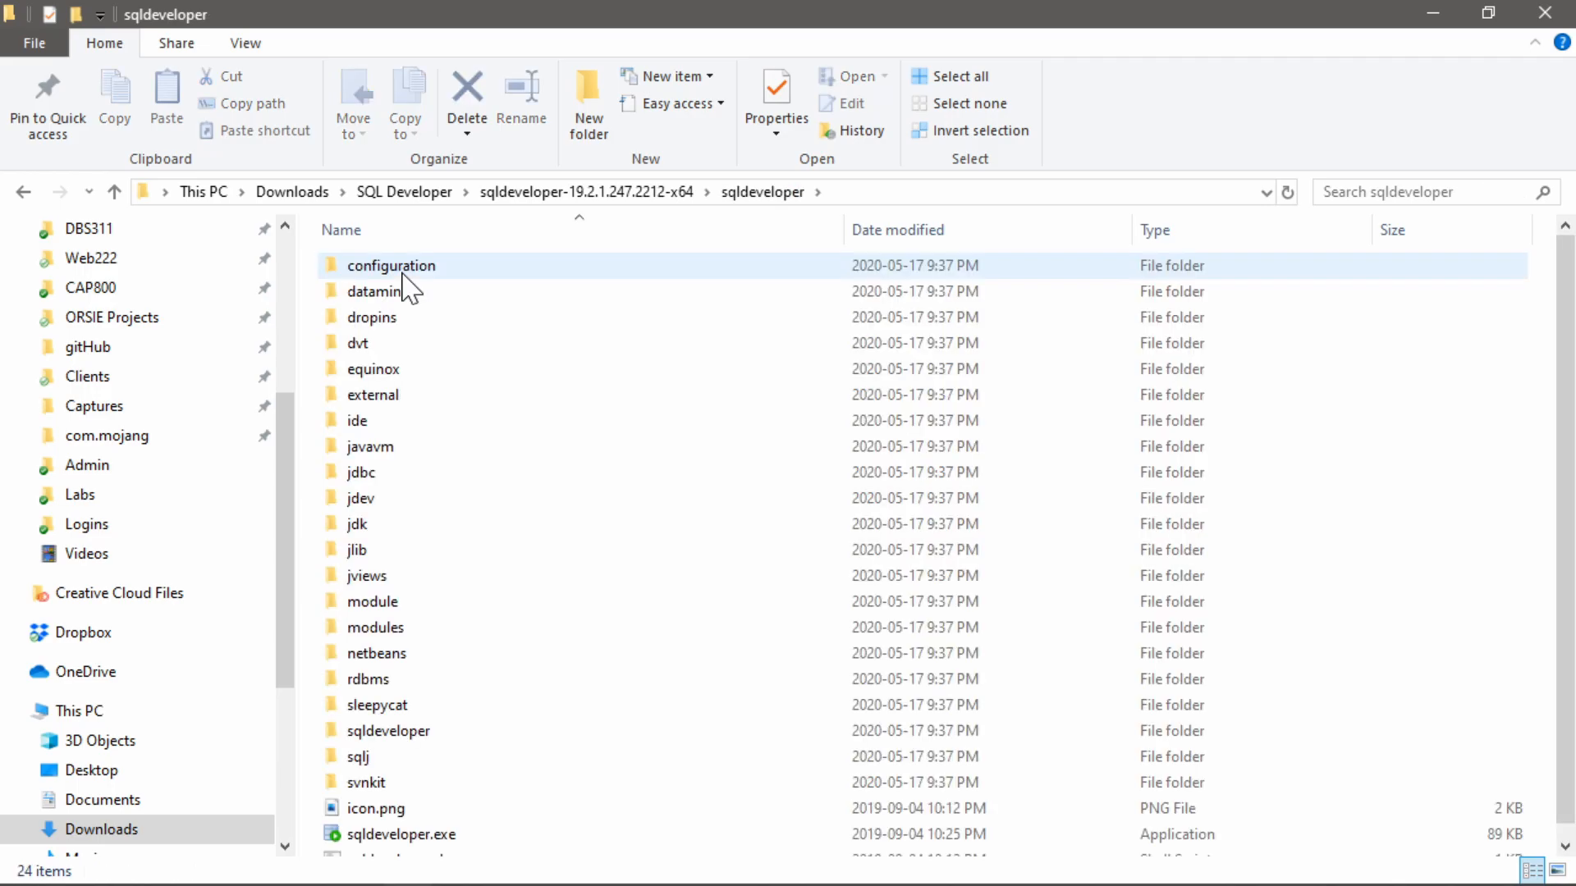
# Launch SQL Developer from sqldeveloper.exe, look over its Connections area and Welcome Page at the default scaling, and close it
pyautogui.scroll(-1, 496, 458)
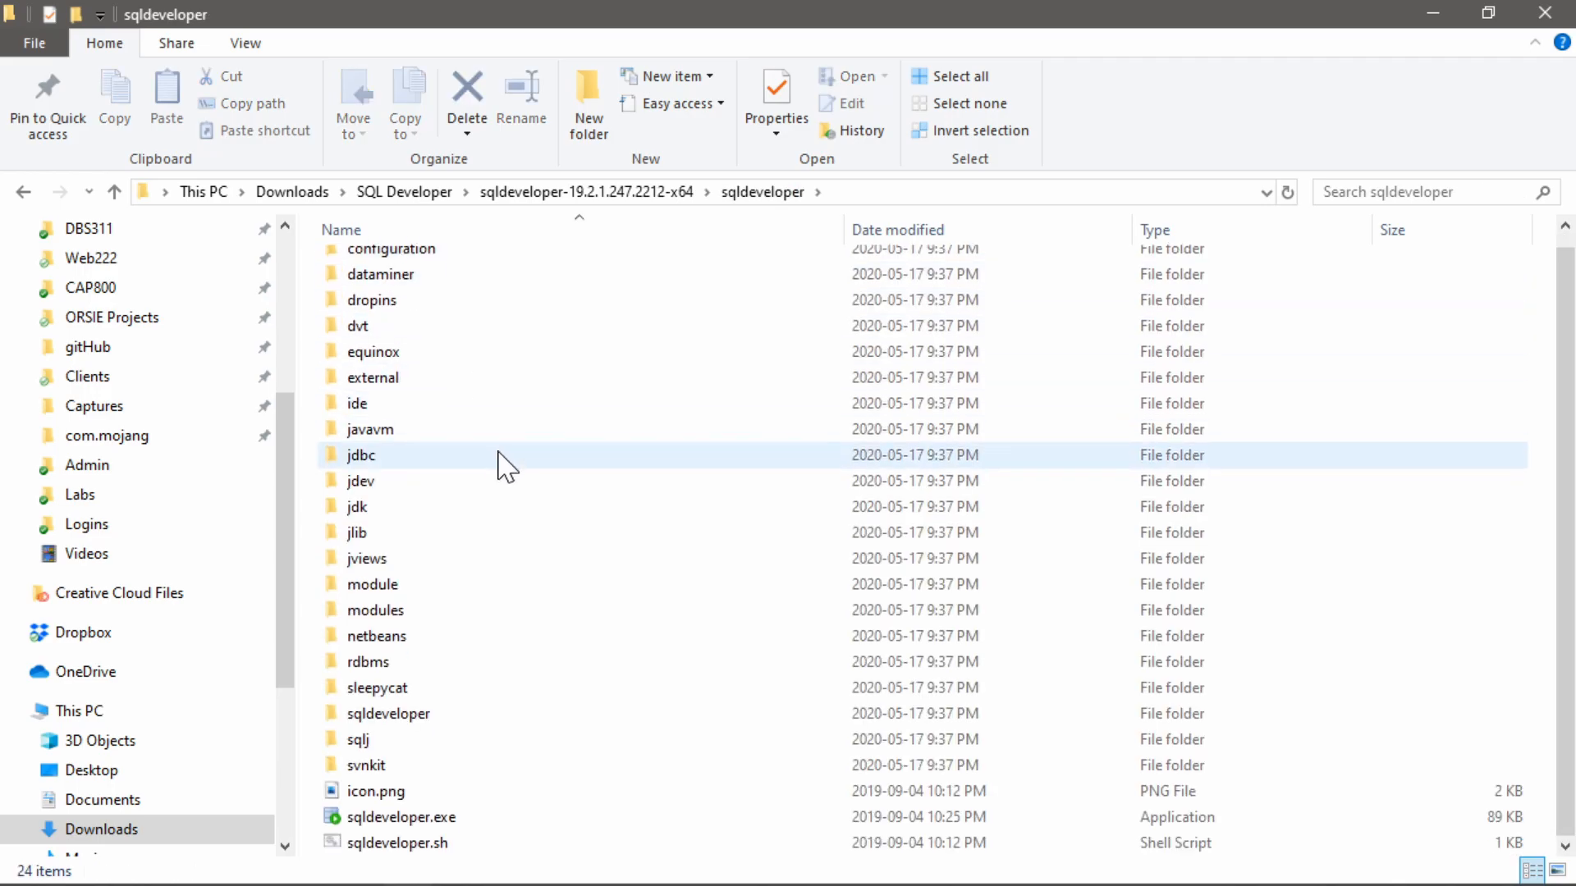
pyautogui.click(390, 818)
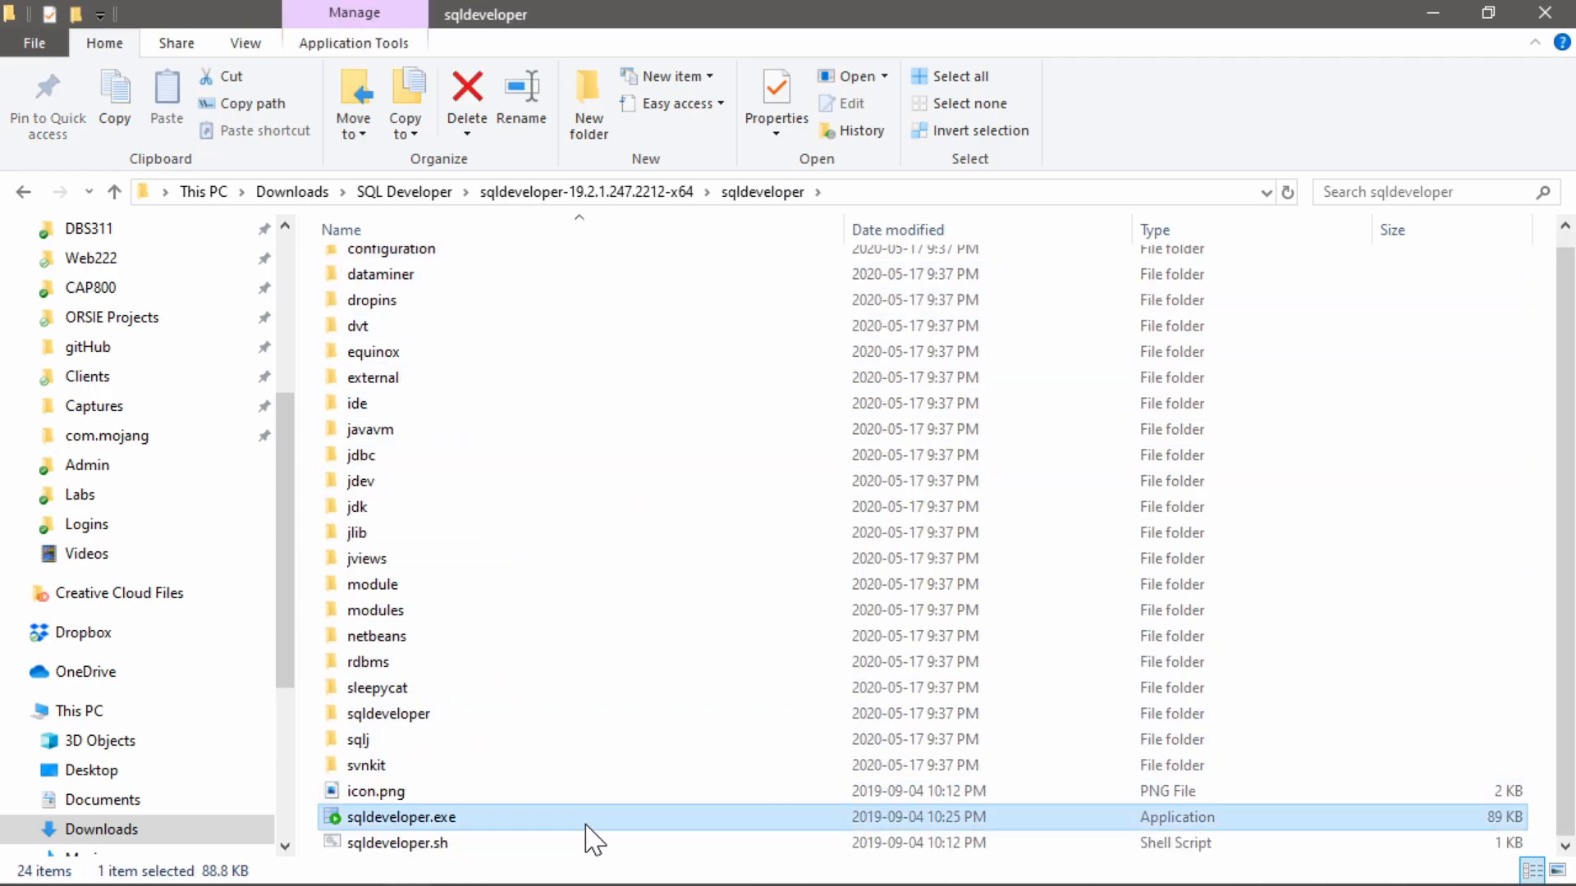
pyautogui.doubleClick(408, 819)
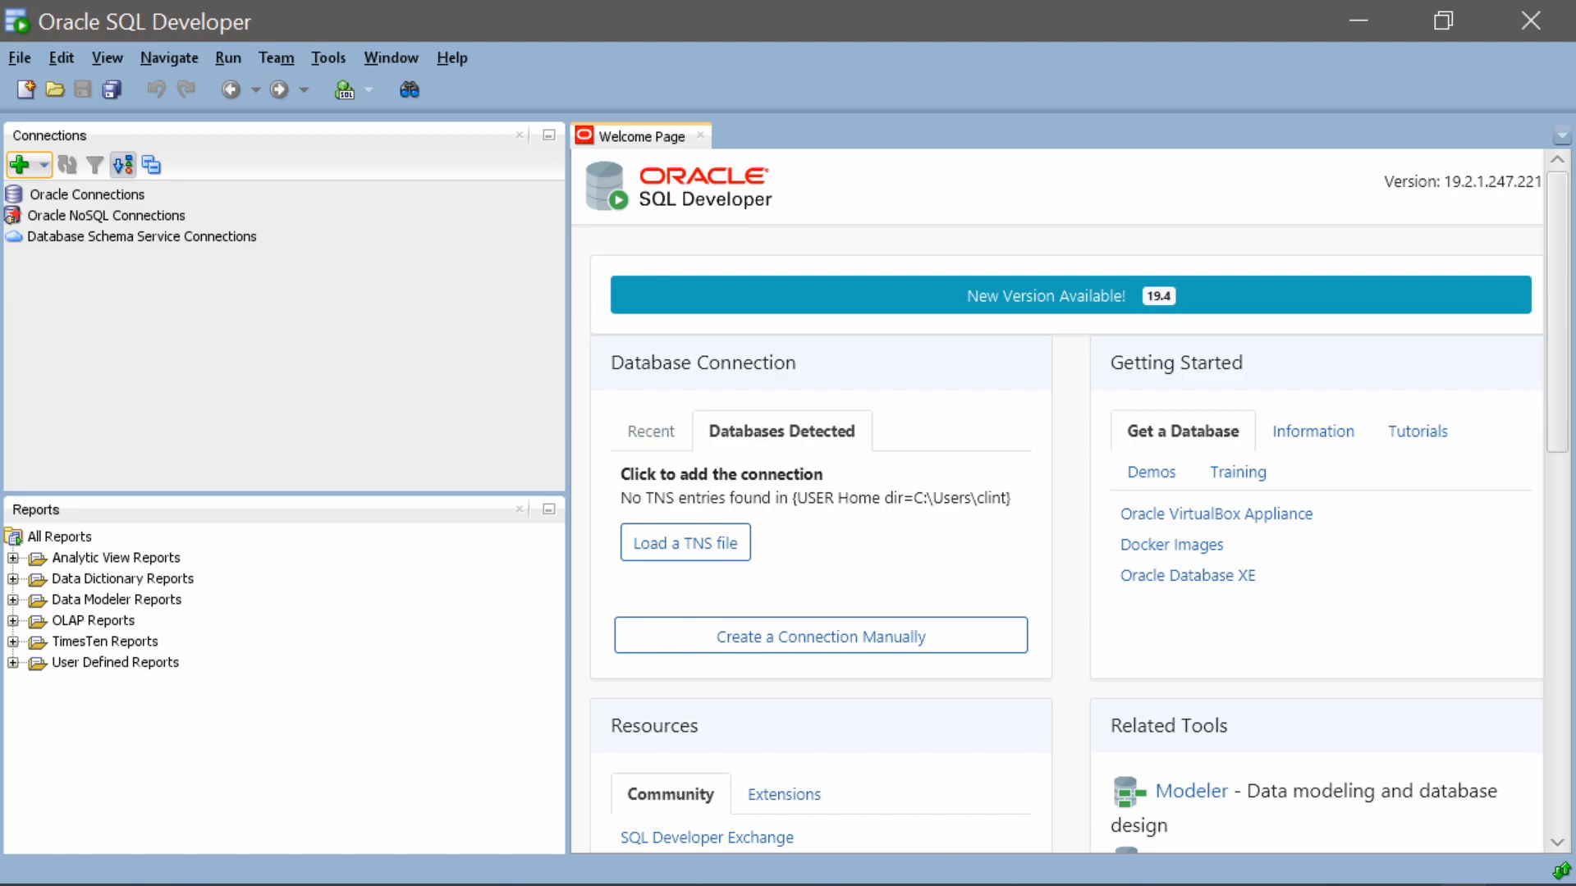
pyautogui.moveTo(568, 400); pyautogui.dragTo(280, 400)
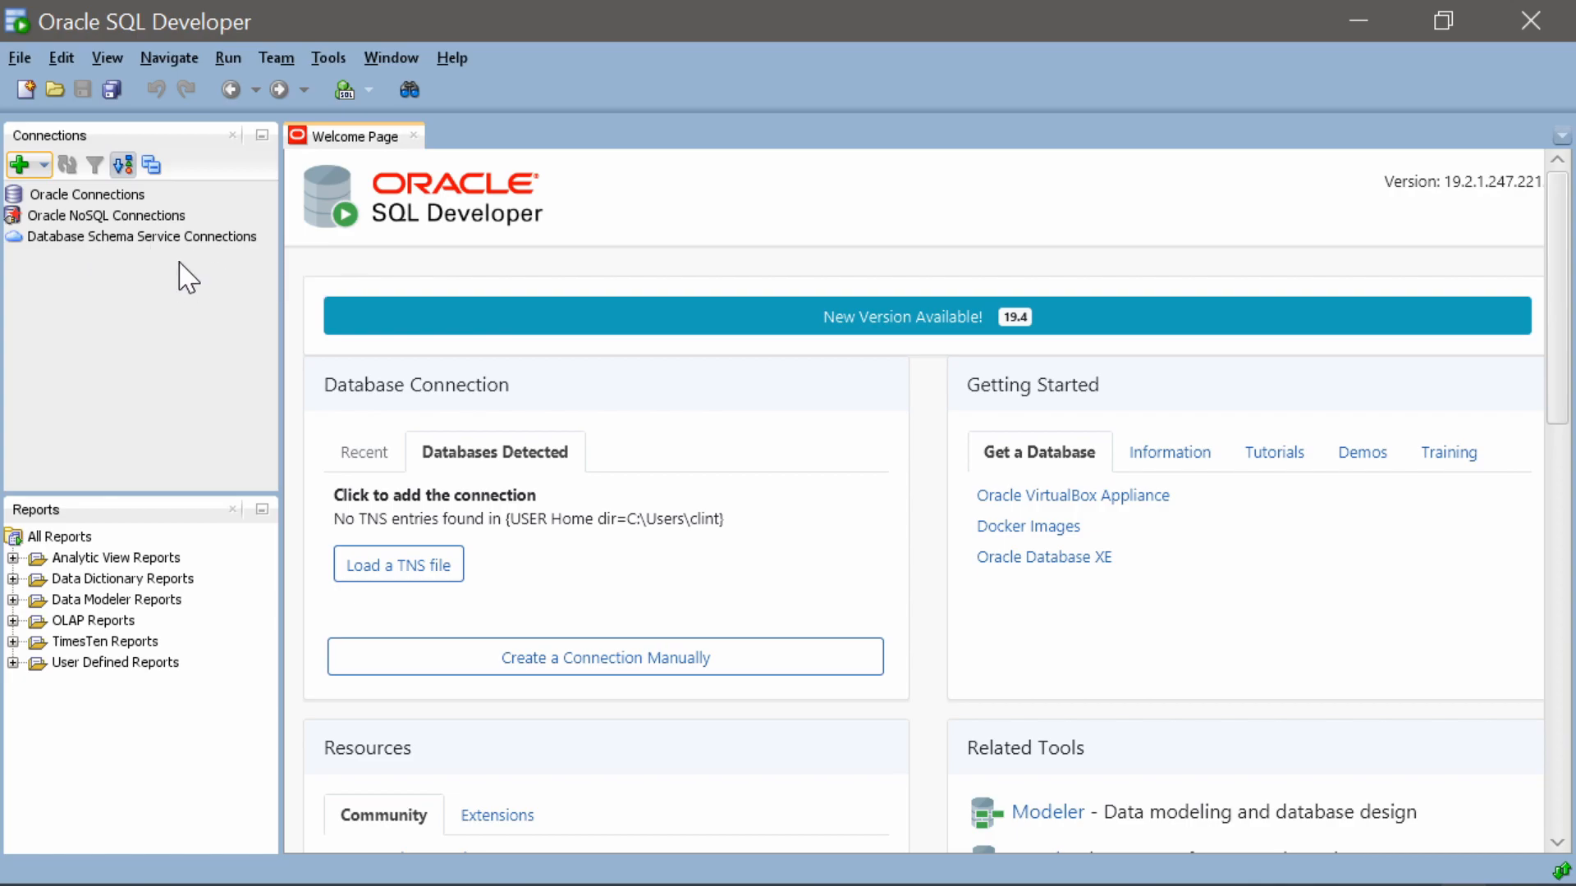
pyautogui.click(1528, 16)
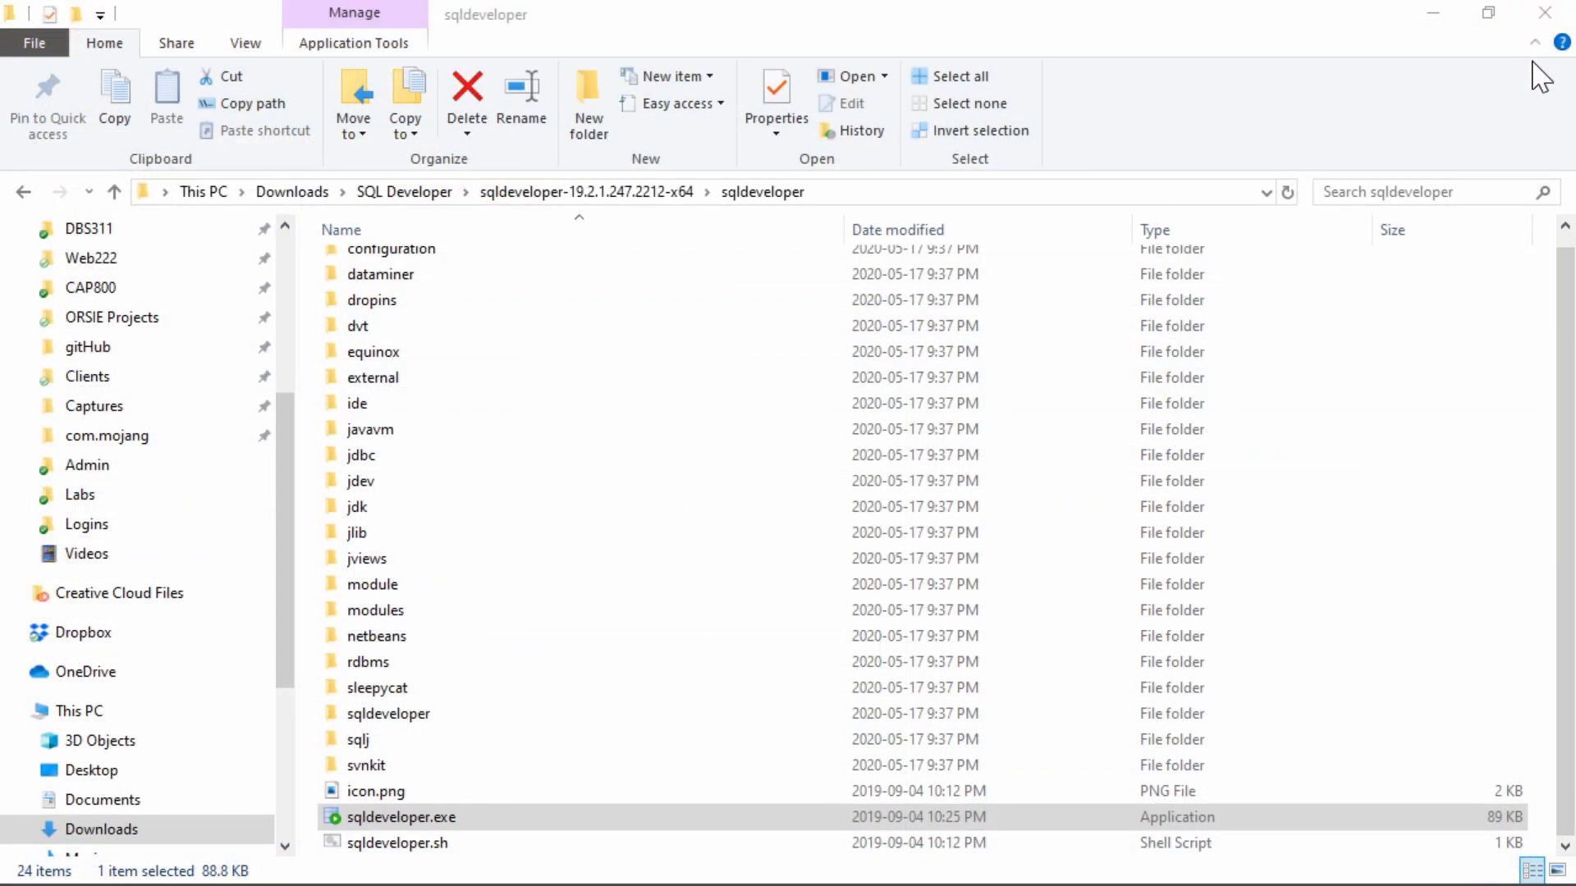
# Override the high DPI scaling behavior in the compatibility properties of sqldeveloper.exe, with scaling performed by Application
pyautogui.click(391, 824)
pyautogui.rightClick(391, 825)
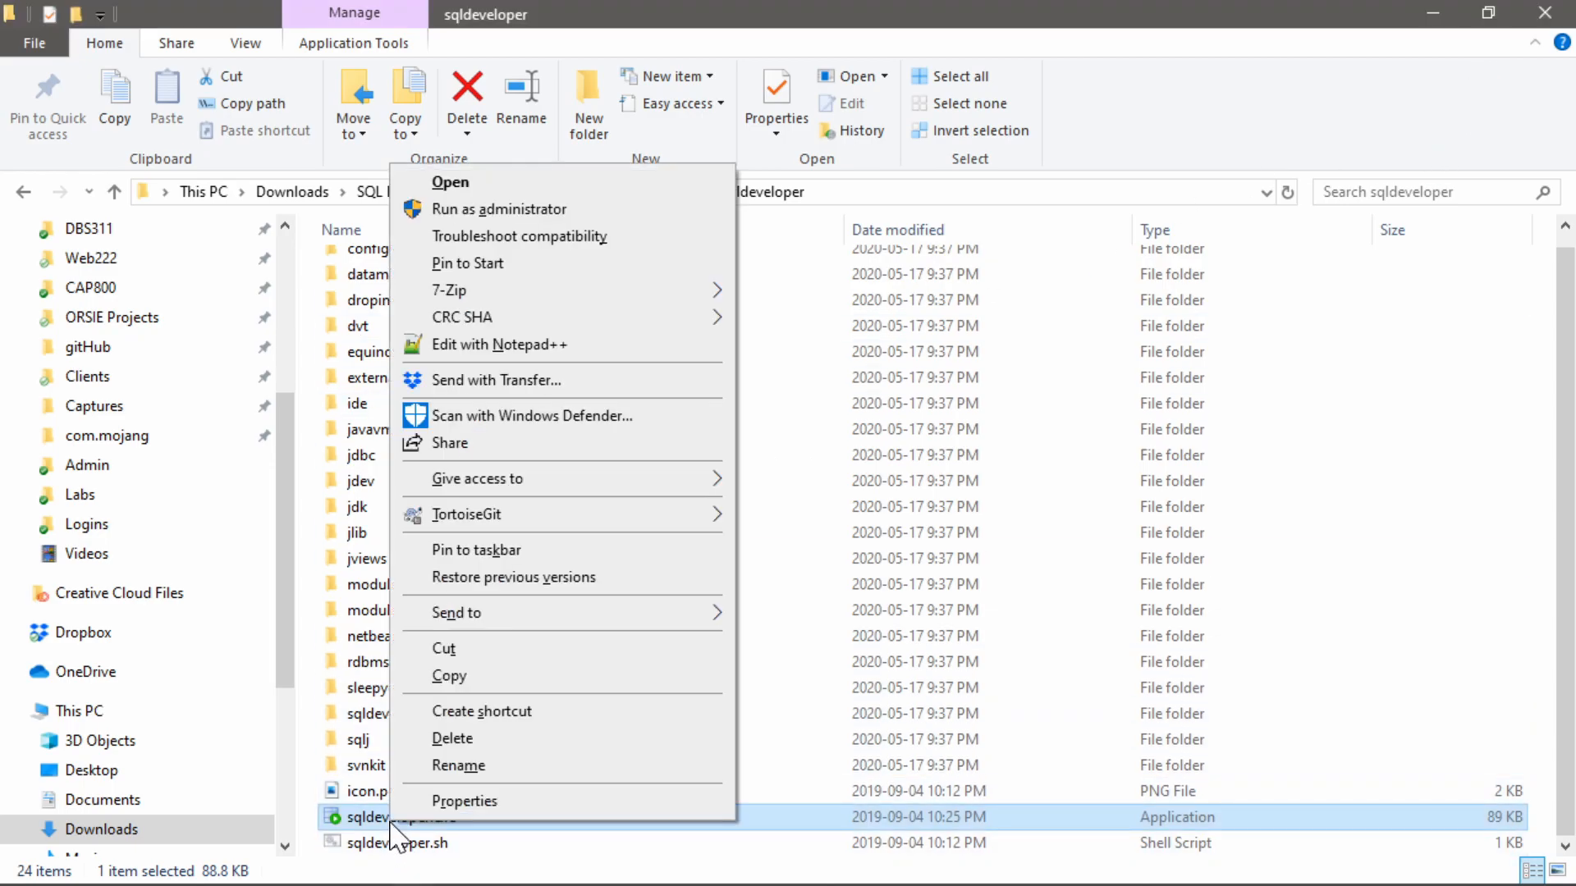
pyautogui.click(461, 803)
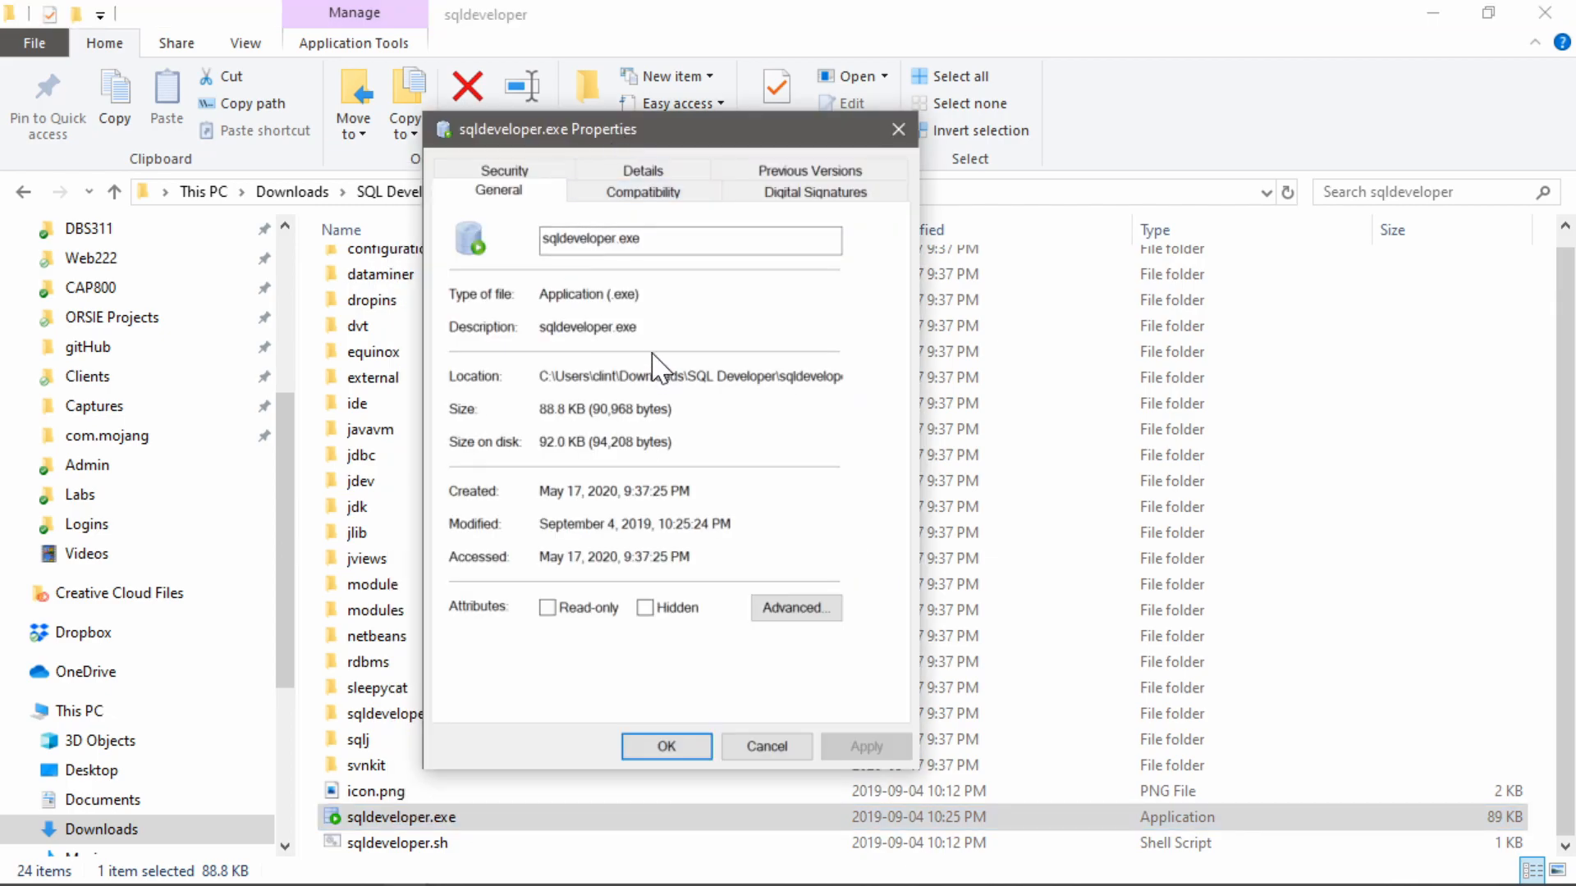
pyautogui.click(665, 199)
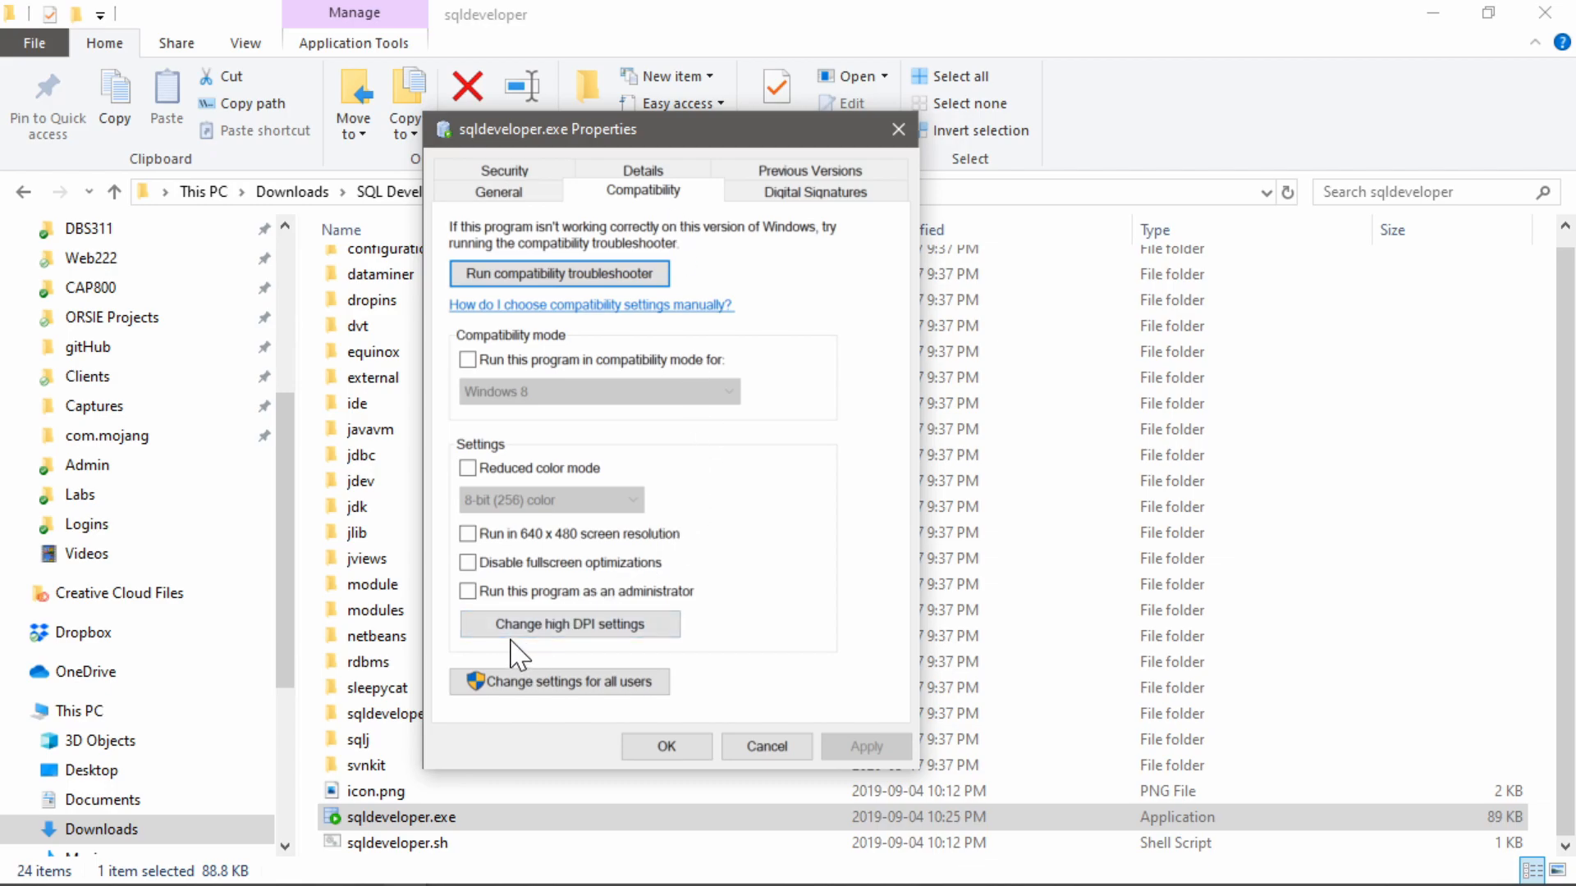
pyautogui.click(597, 632)
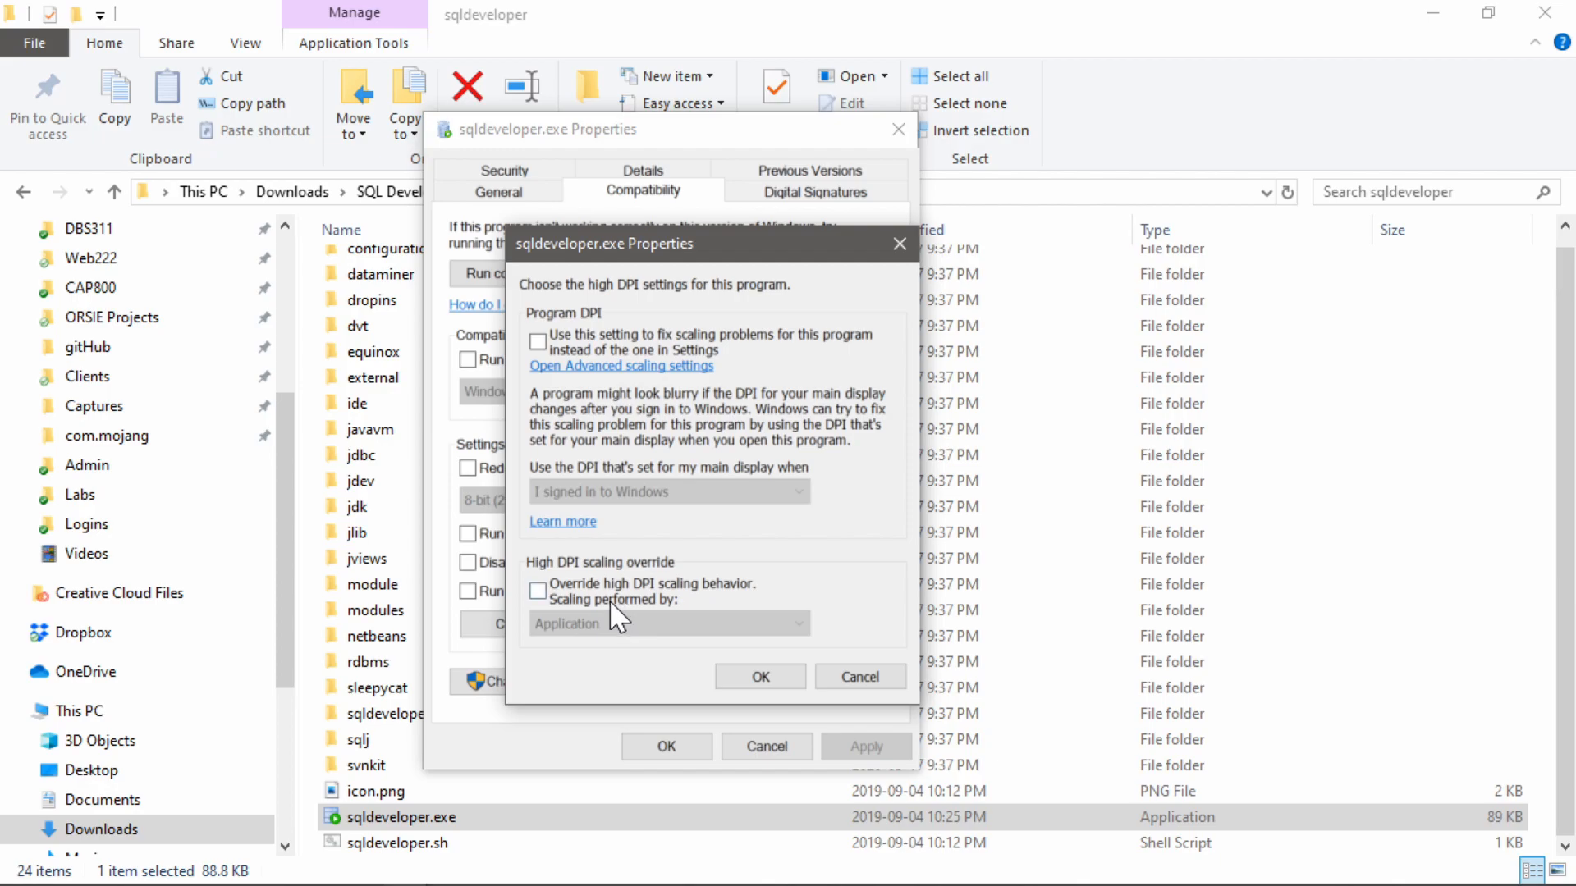
pyautogui.click(539, 591)
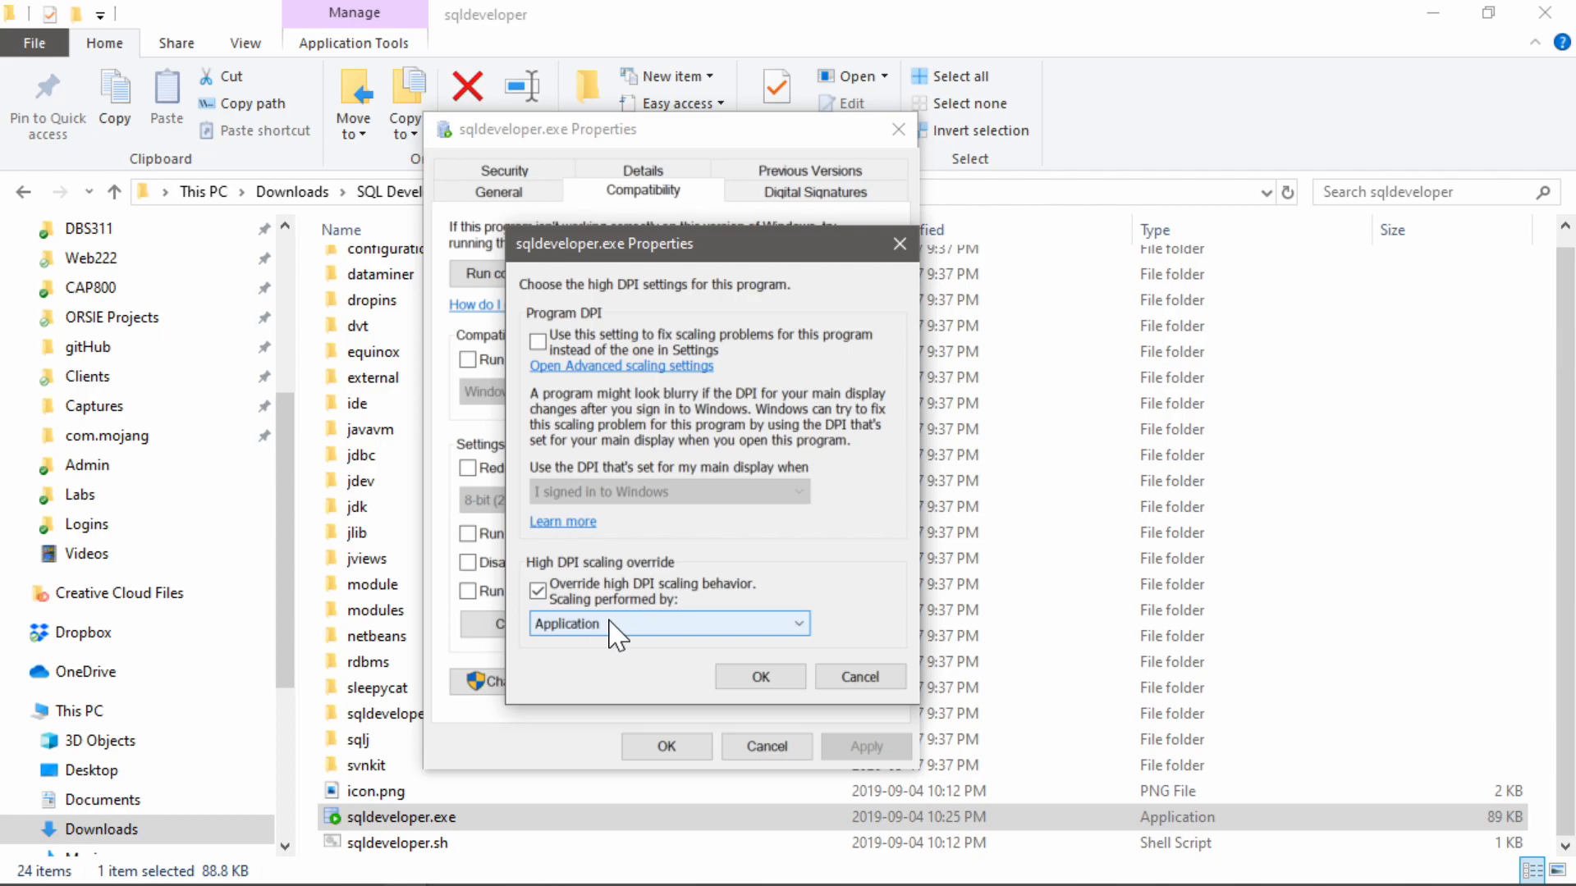
pyautogui.click(780, 684)
pyautogui.click(860, 747)
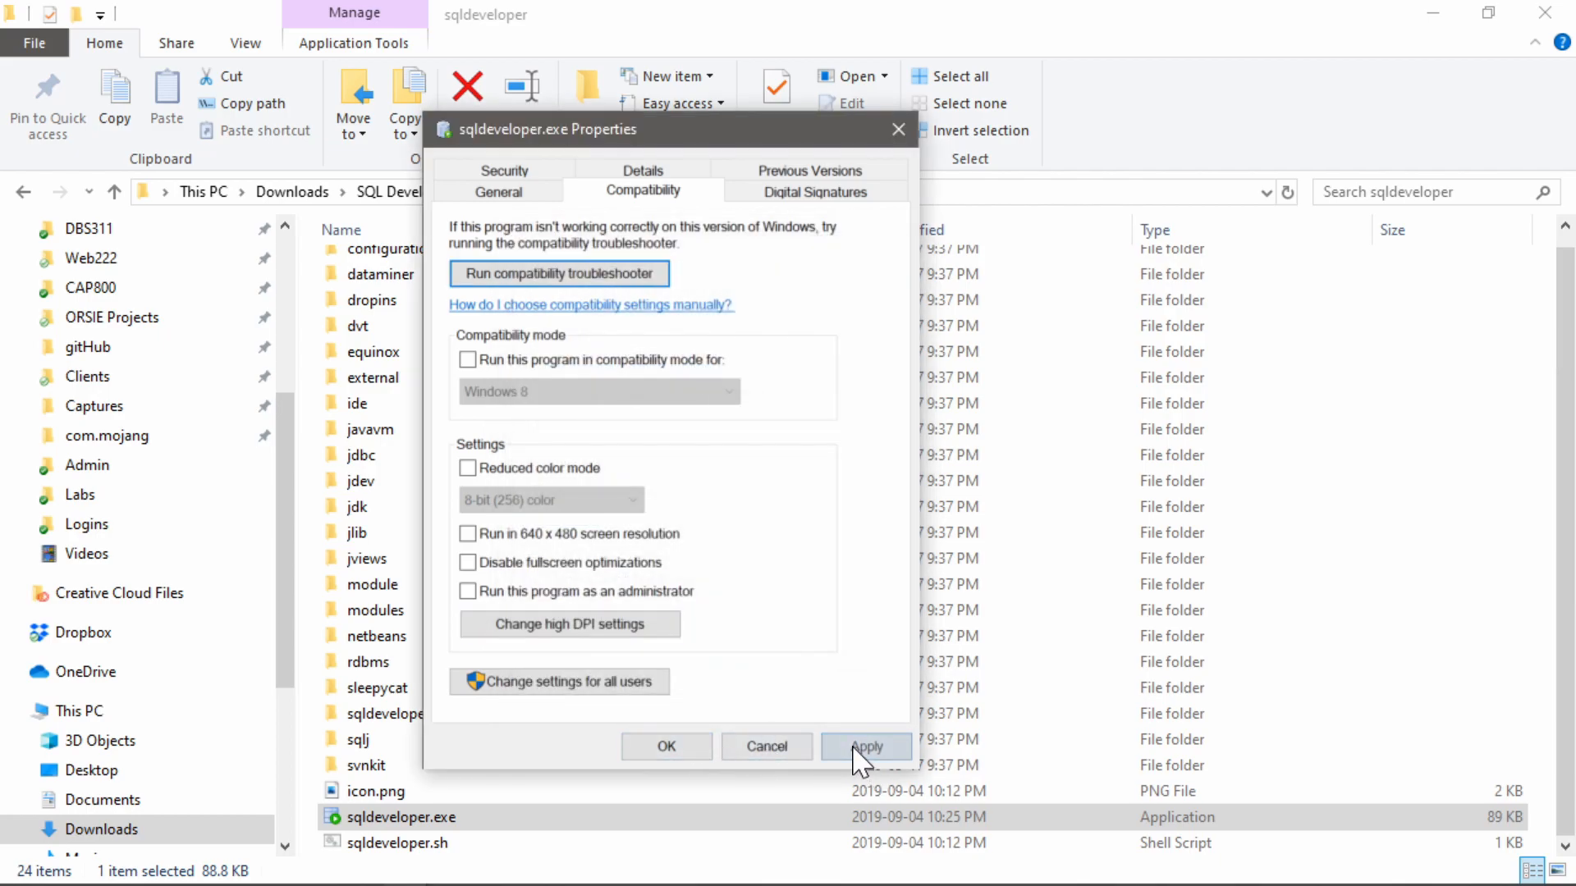
pyautogui.click(669, 749)
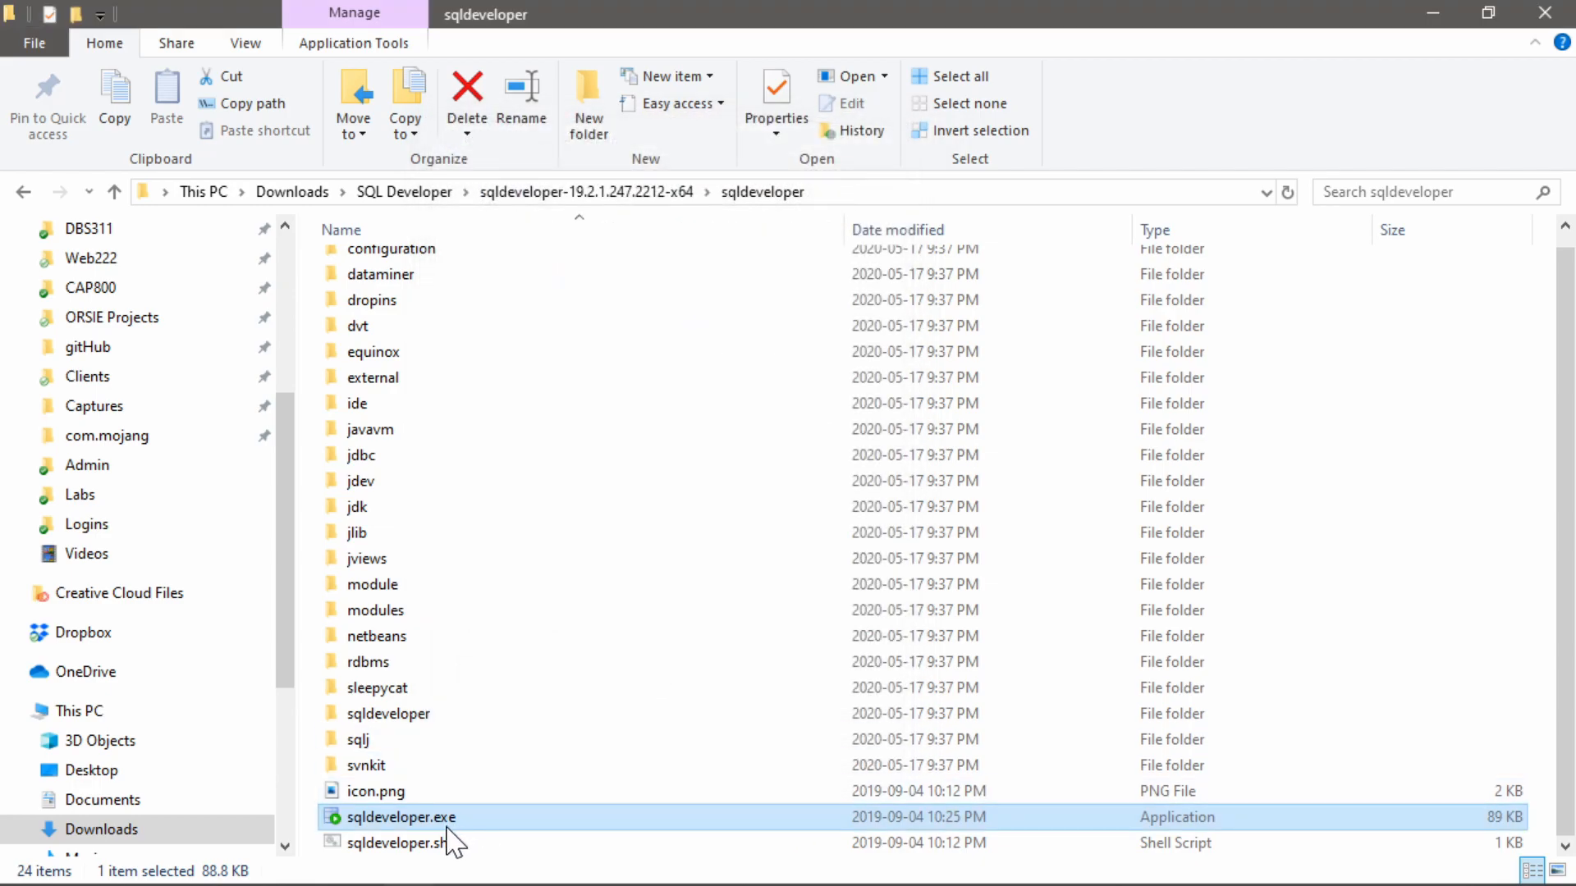
# Relaunch SQL Developer from sqldeveloper.exe and open a manual new database connection, enlarging the dialog to show all connection details
pyautogui.doubleClick(414, 822)
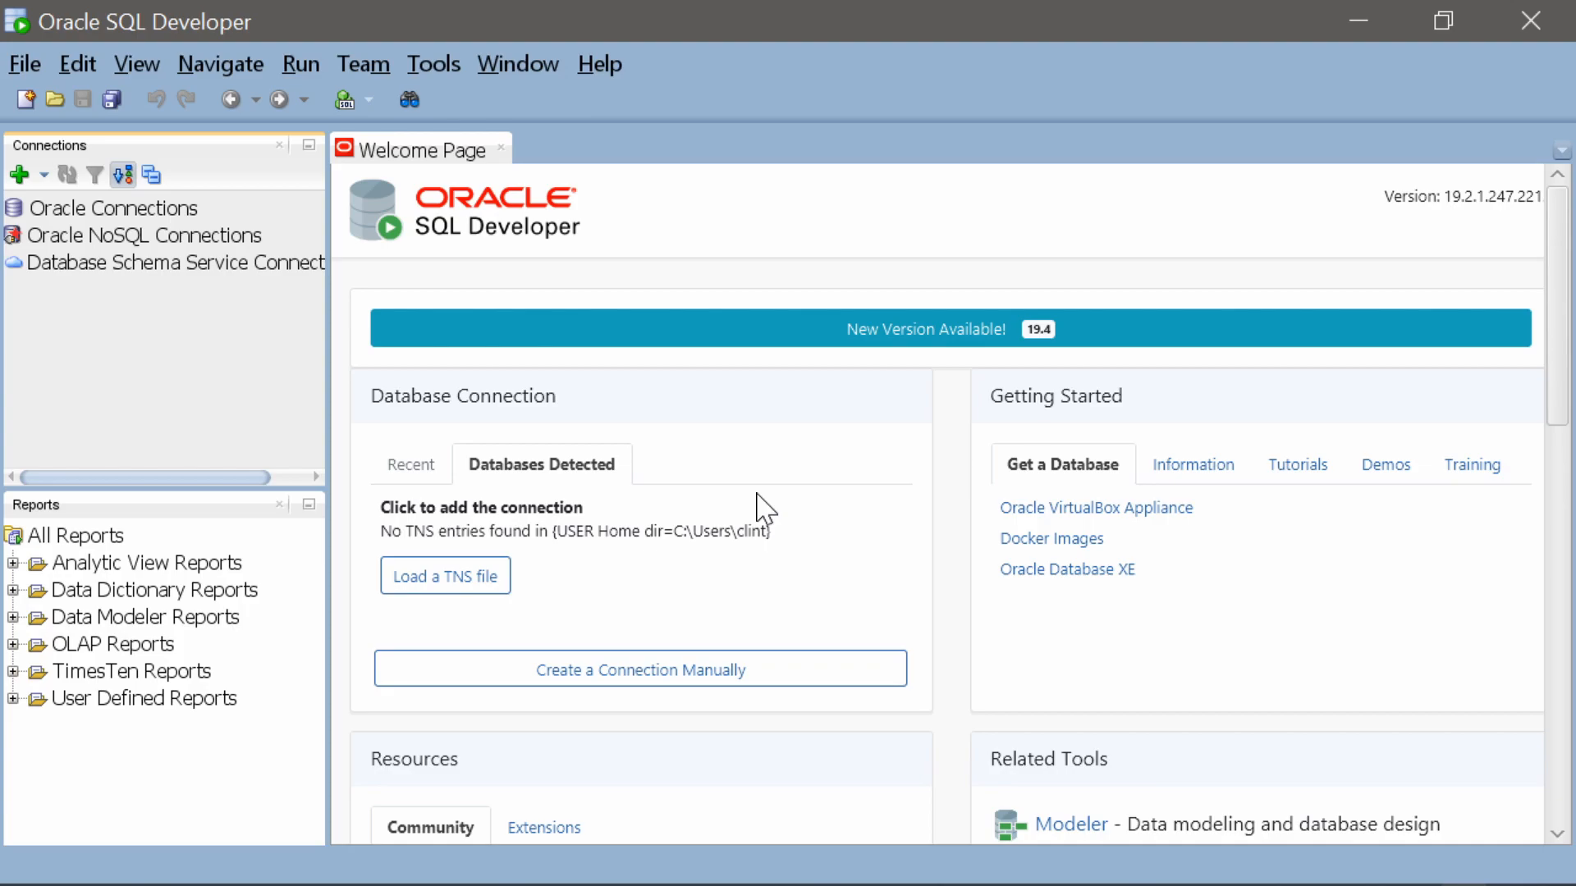
pyautogui.click(669, 679)
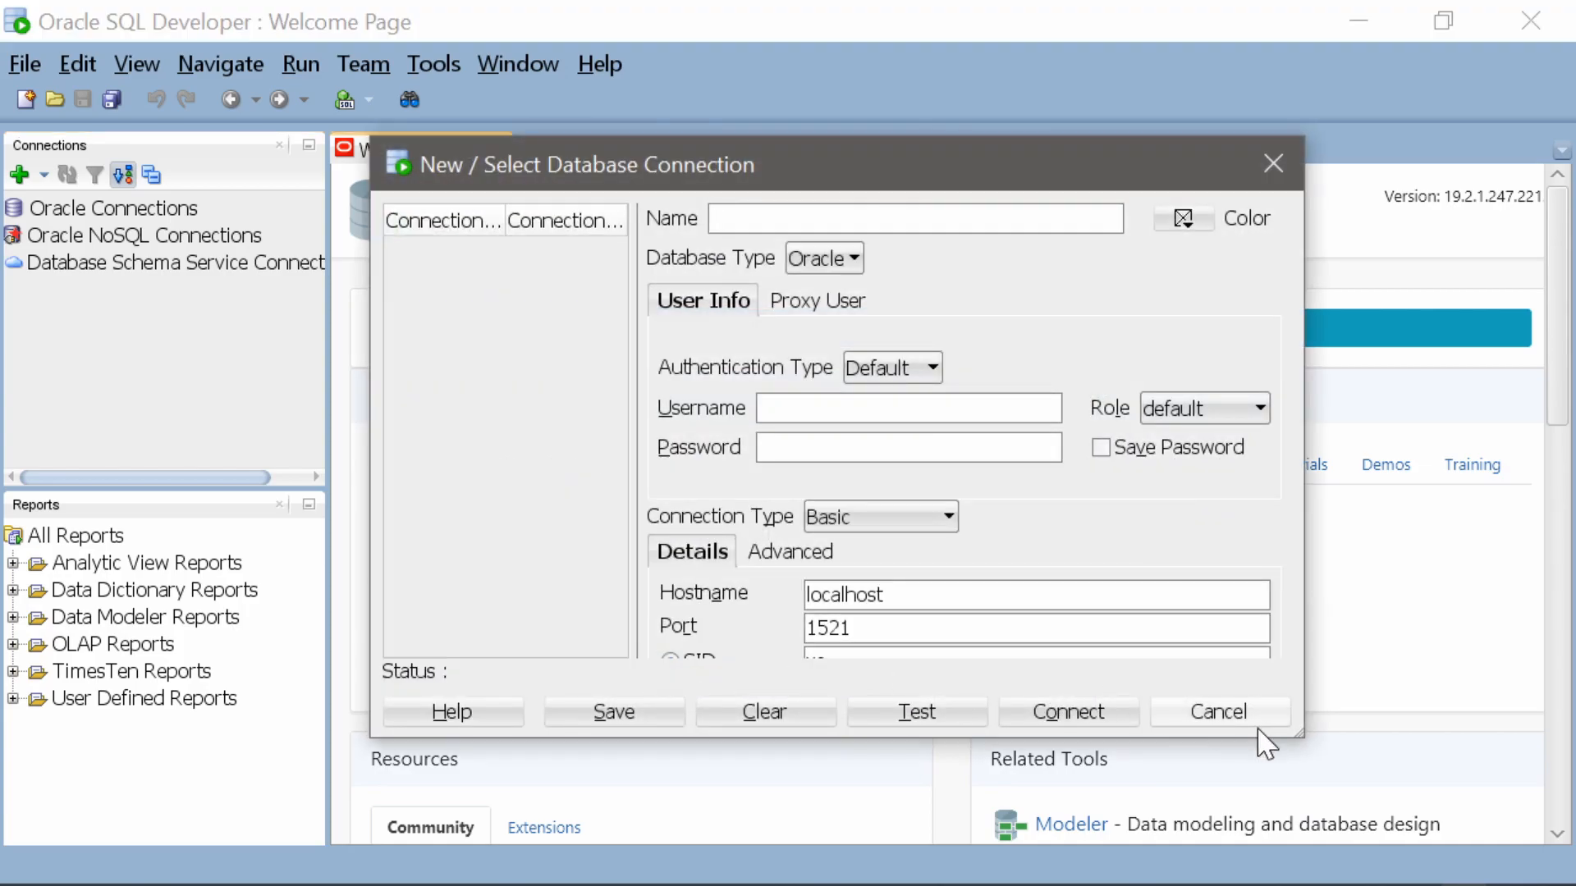
pyautogui.moveTo(1300, 733); pyautogui.dragTo(1384, 830)
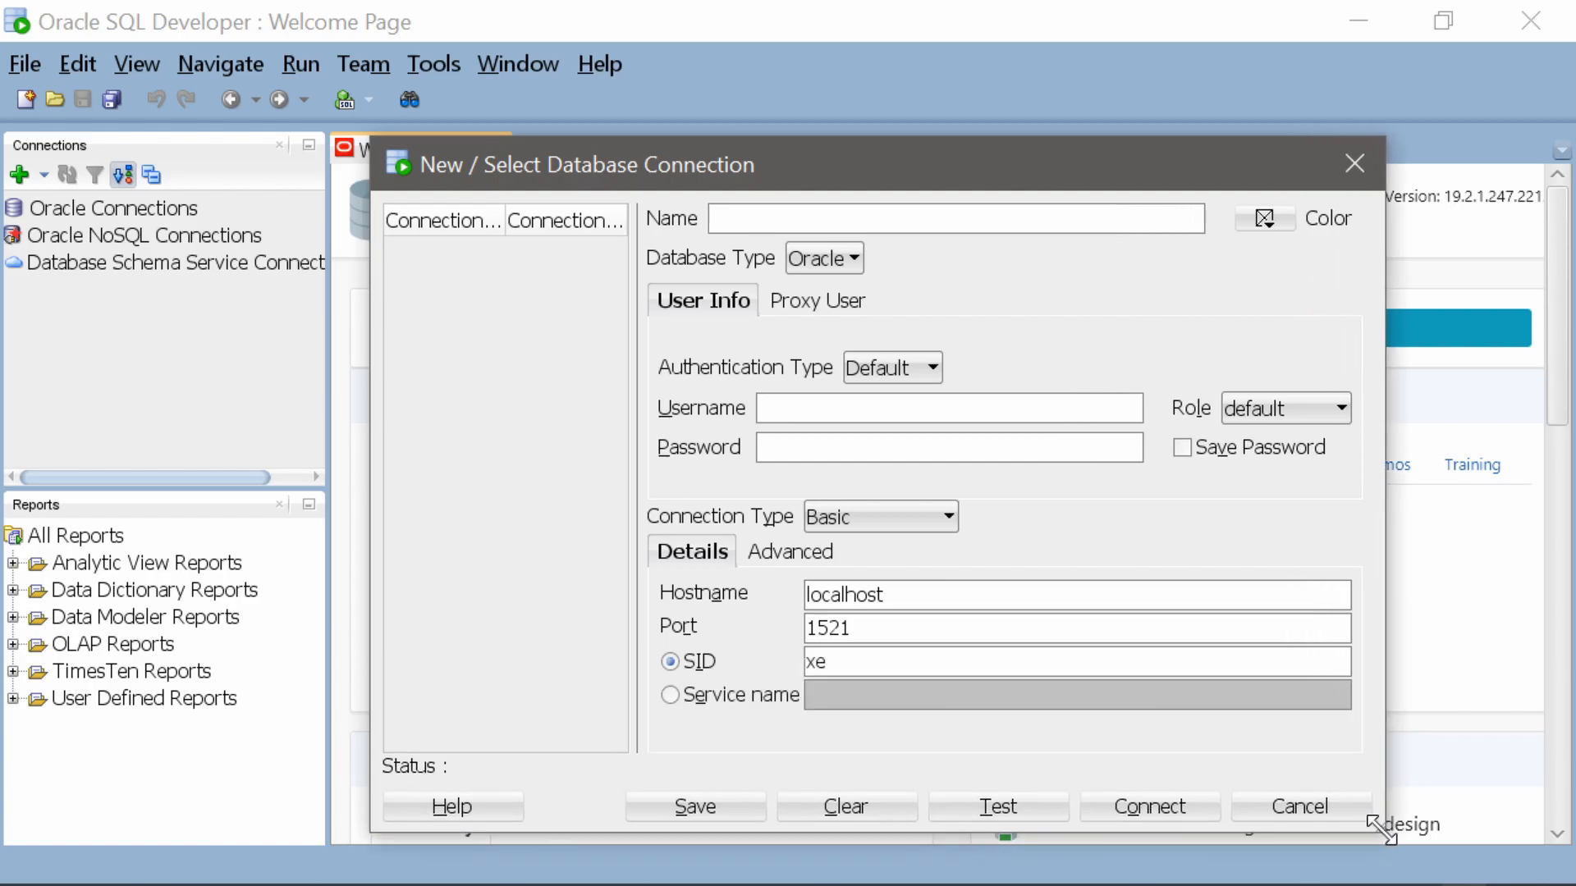
pyautogui.moveTo(1023, 171); pyautogui.dragTo(938, 109)
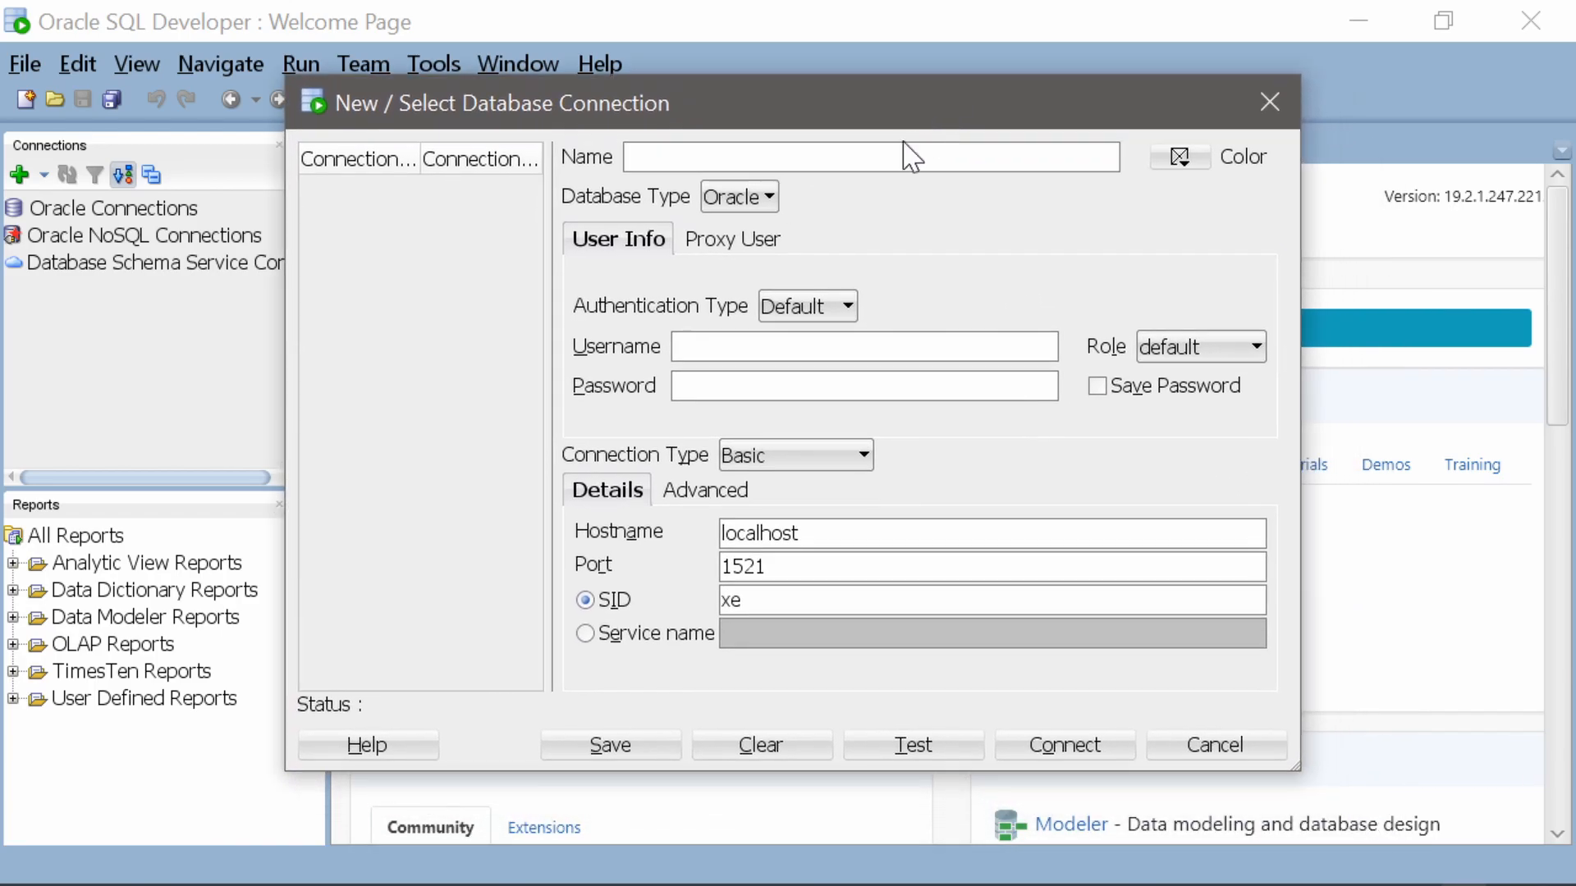
# Name the new connection DBS211 and enter the assigned database username and password
pyautogui.click(913, 159)
pyautogui.write('DBS211')
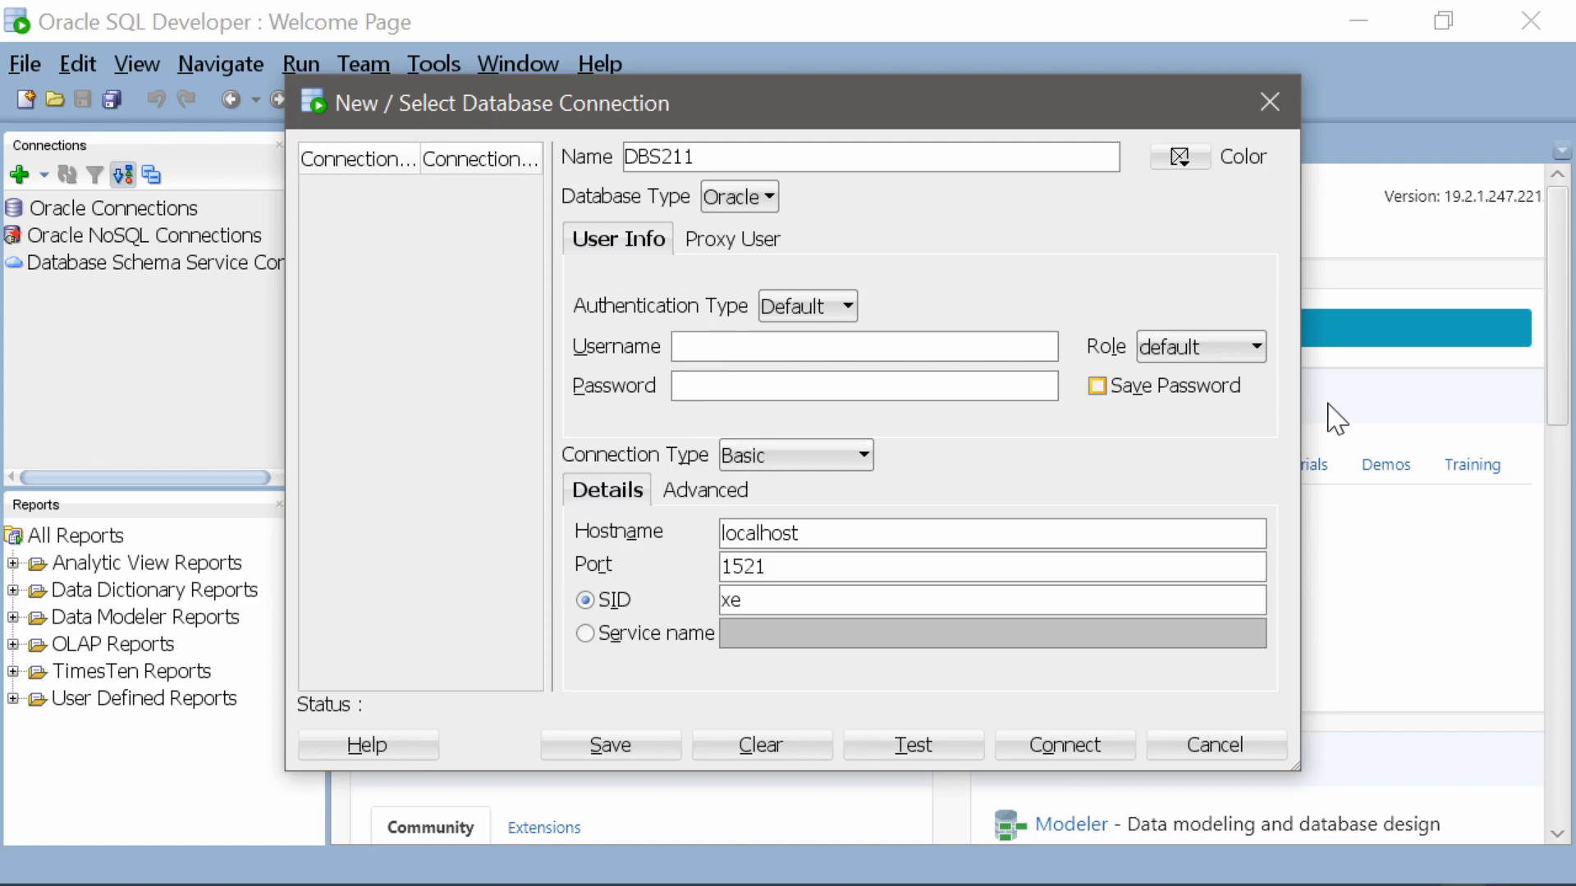
pyautogui.moveTo(1574, 885)
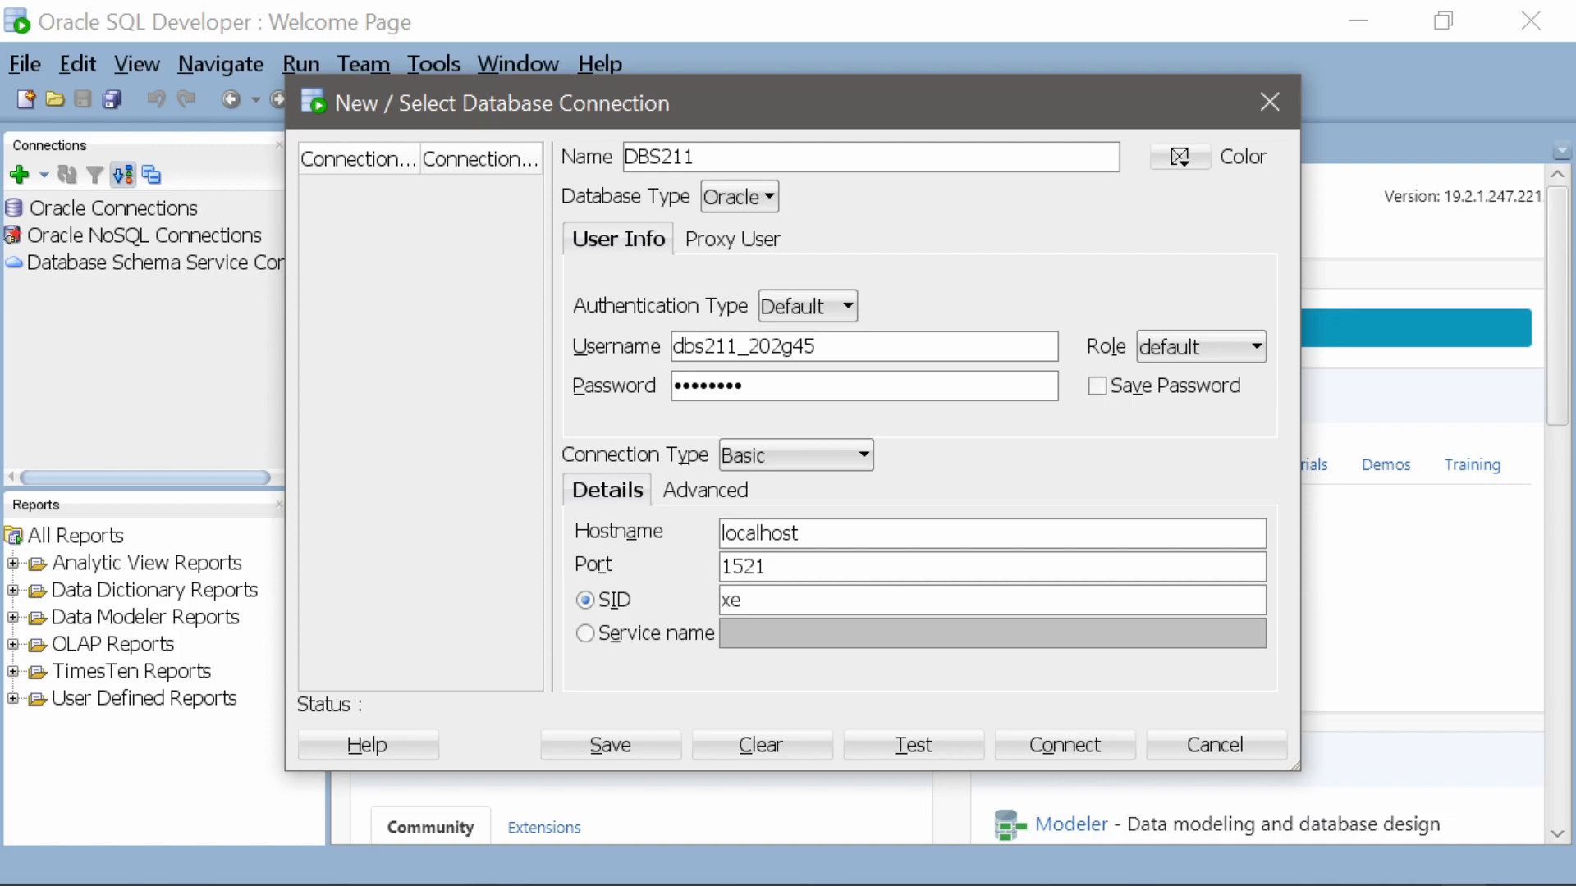
# Set the connection's hostname to myoracle12c.senecacollege.ca and use the service name oracle12c instead of a SID
pyautogui.press('BackSpace')
pyautogui.press('BackSpace')
pyautogui.press('BackSpace')
pyautogui.press('BackSpace')
pyautogui.press('BackSpace')
pyautogui.press('BackSpace')
pyautogui.press('BackSpace')
pyautogui.press('BackSpace')
pyautogui.write('myO')
pyautogui.press('BackSpace')
pyautogui.write('oracle12c.sene ')
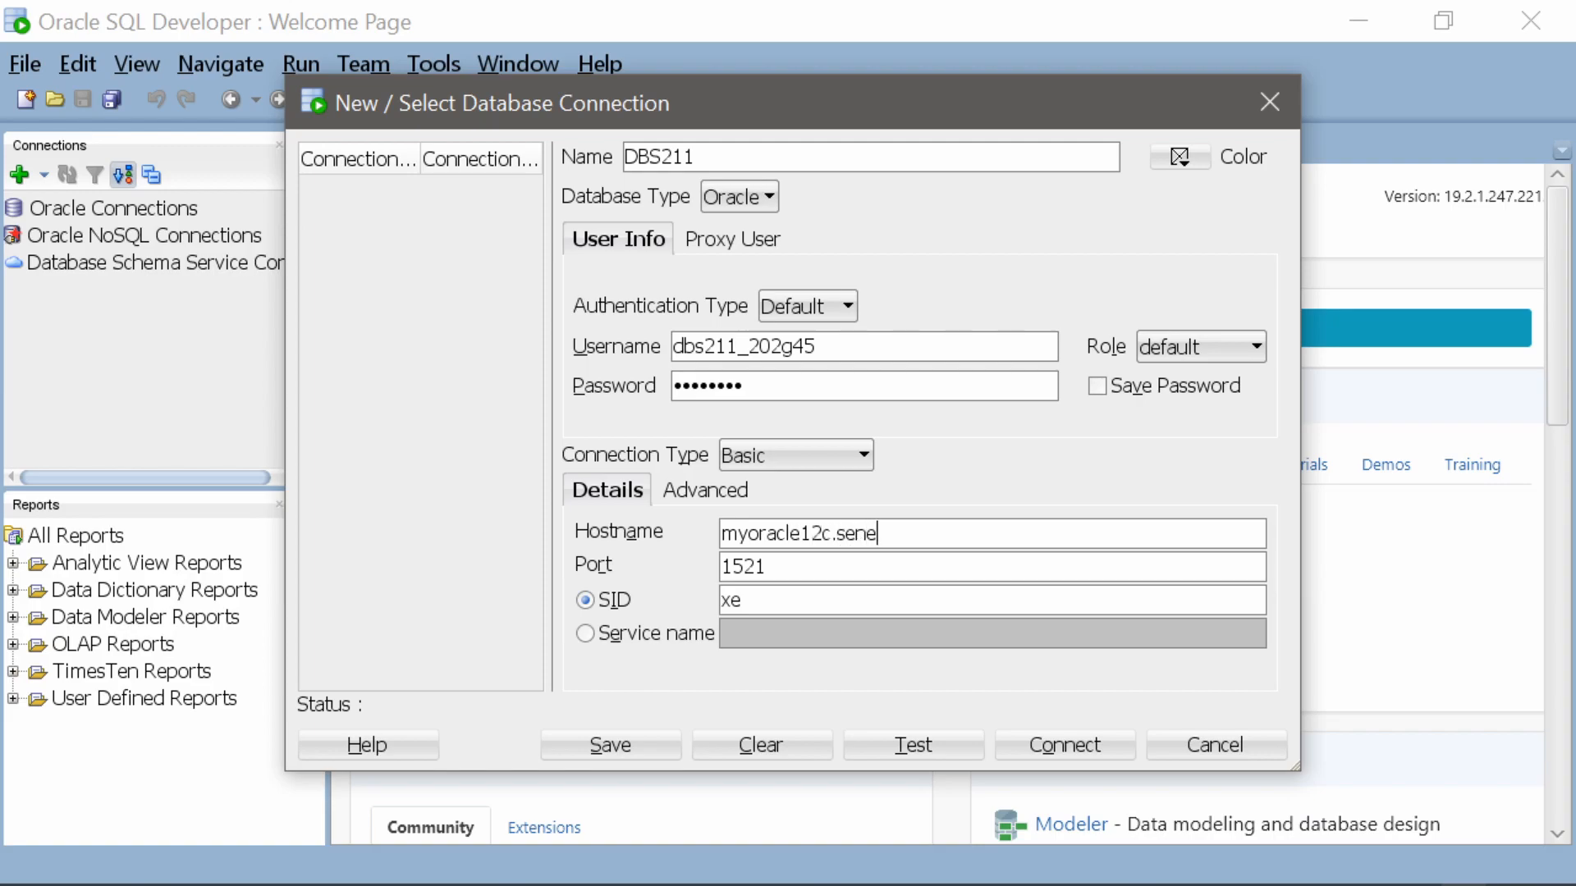
pyautogui.write('acollege.ca')
pyautogui.press('Tab')
pyautogui.click(610, 637)
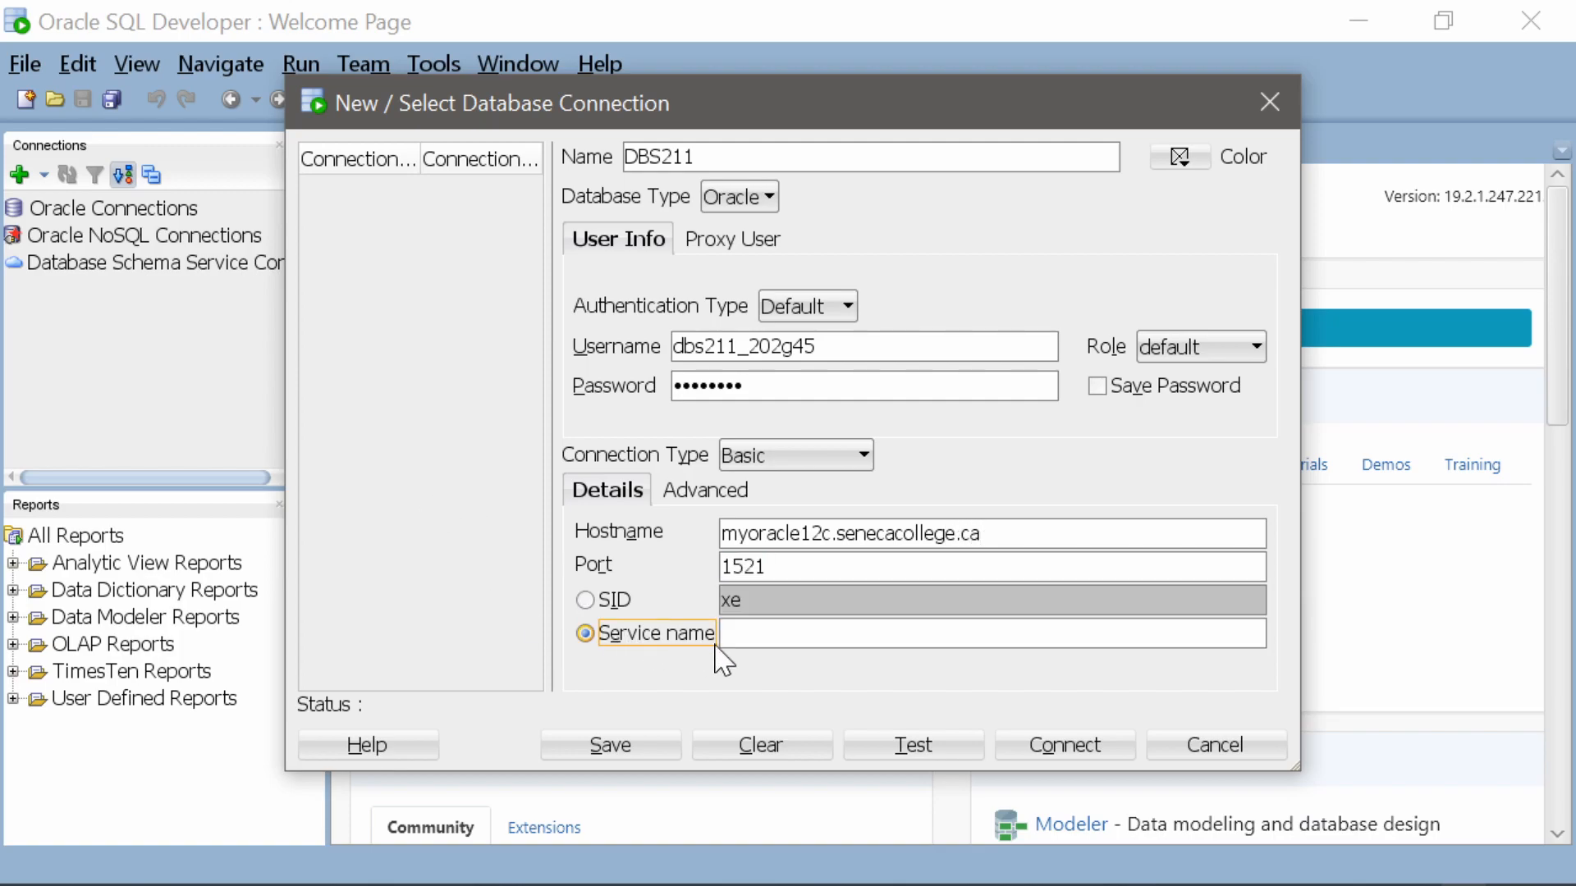
pyautogui.click(739, 634)
pyautogui.write('oracle12c')
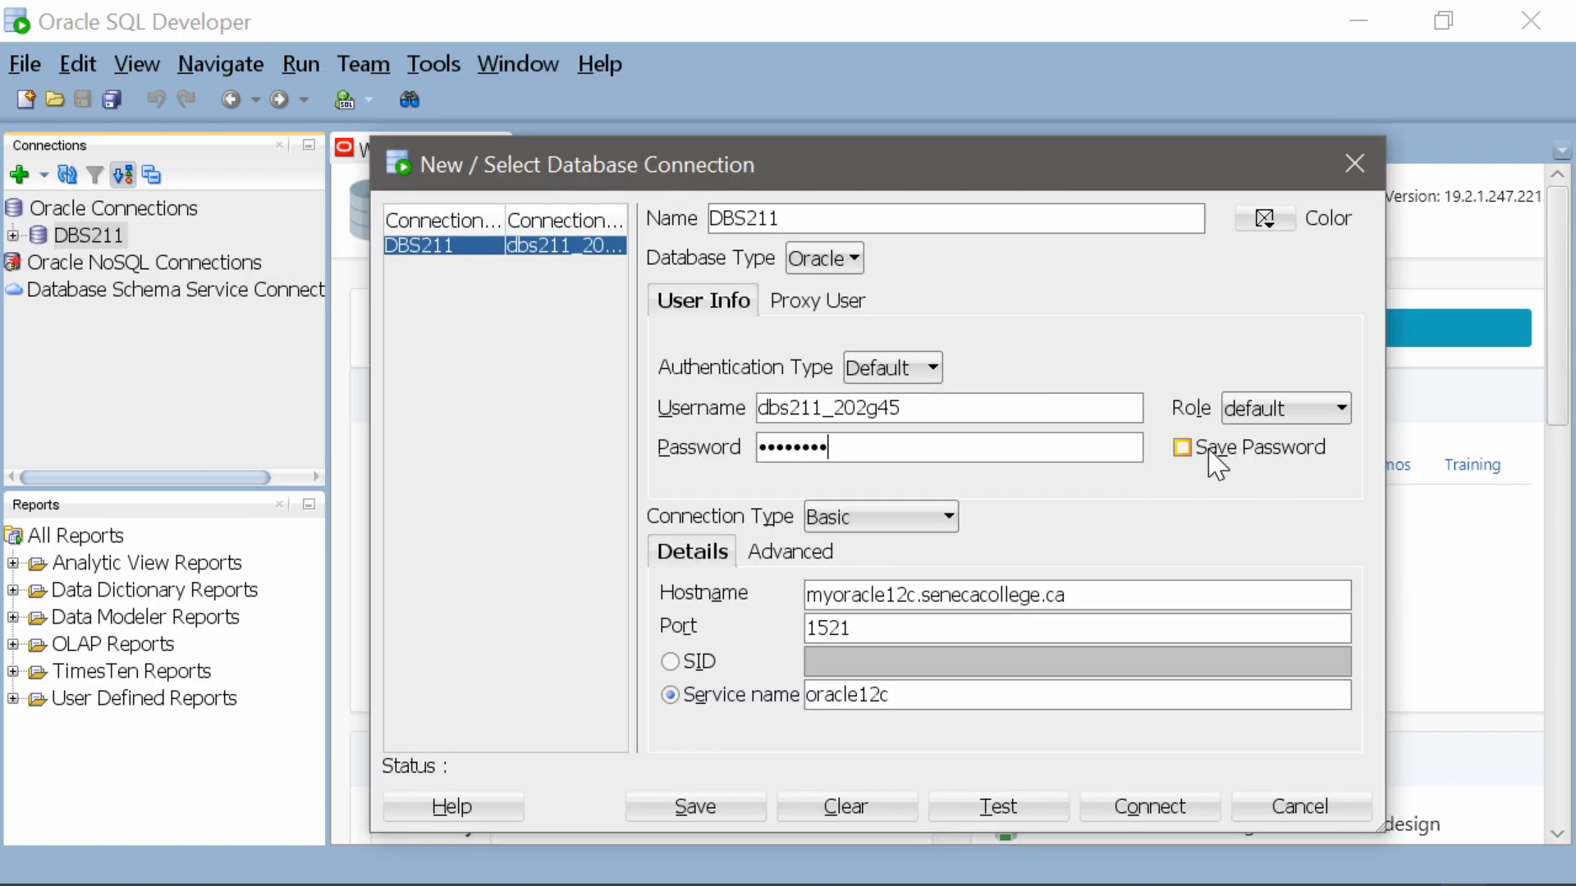
# Turn on Save Password for the DBS211 connection, then test it and connect
pyautogui.click(1183, 448)
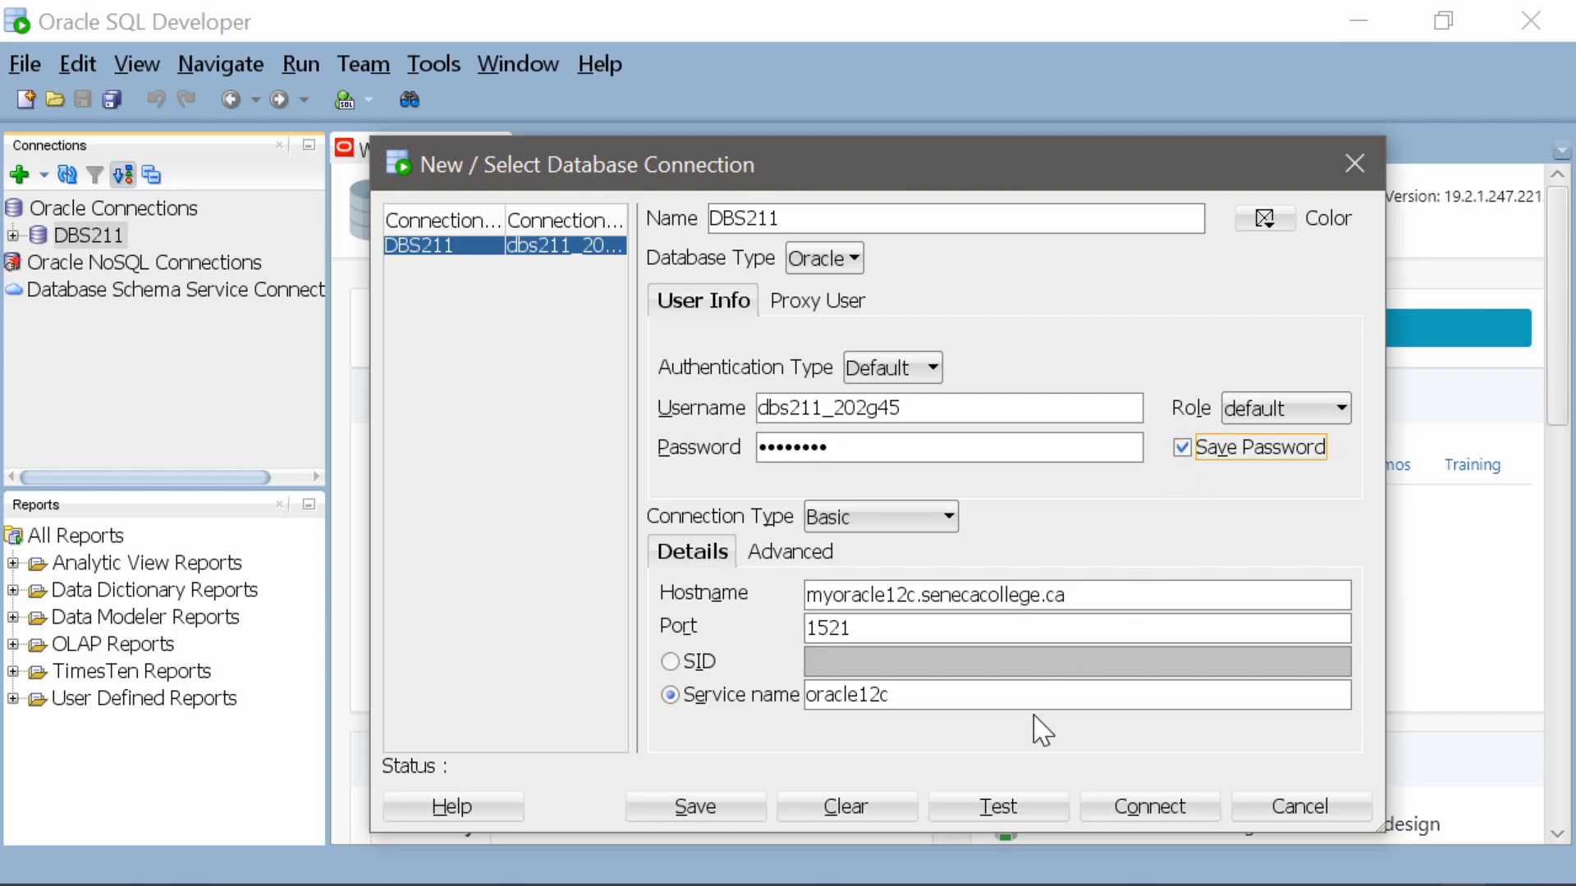
pyautogui.click(1015, 802)
pyautogui.click(1114, 812)
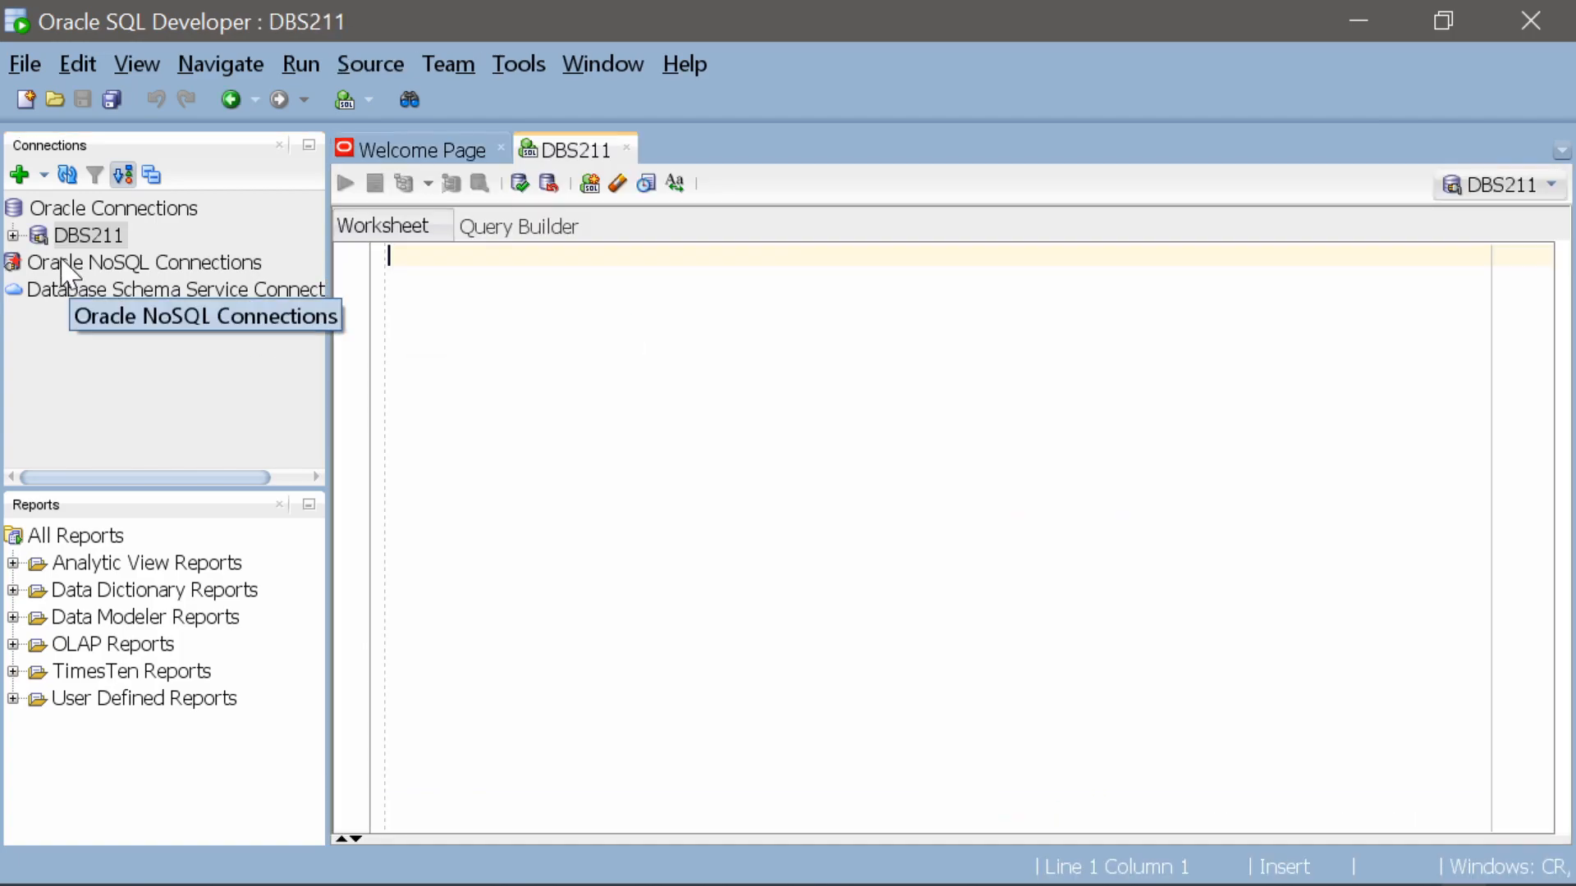
# Expand the DBS211 connection and its Tables node, and enlarge the Connections area to inspect the database objects
pyautogui.click(15, 236)
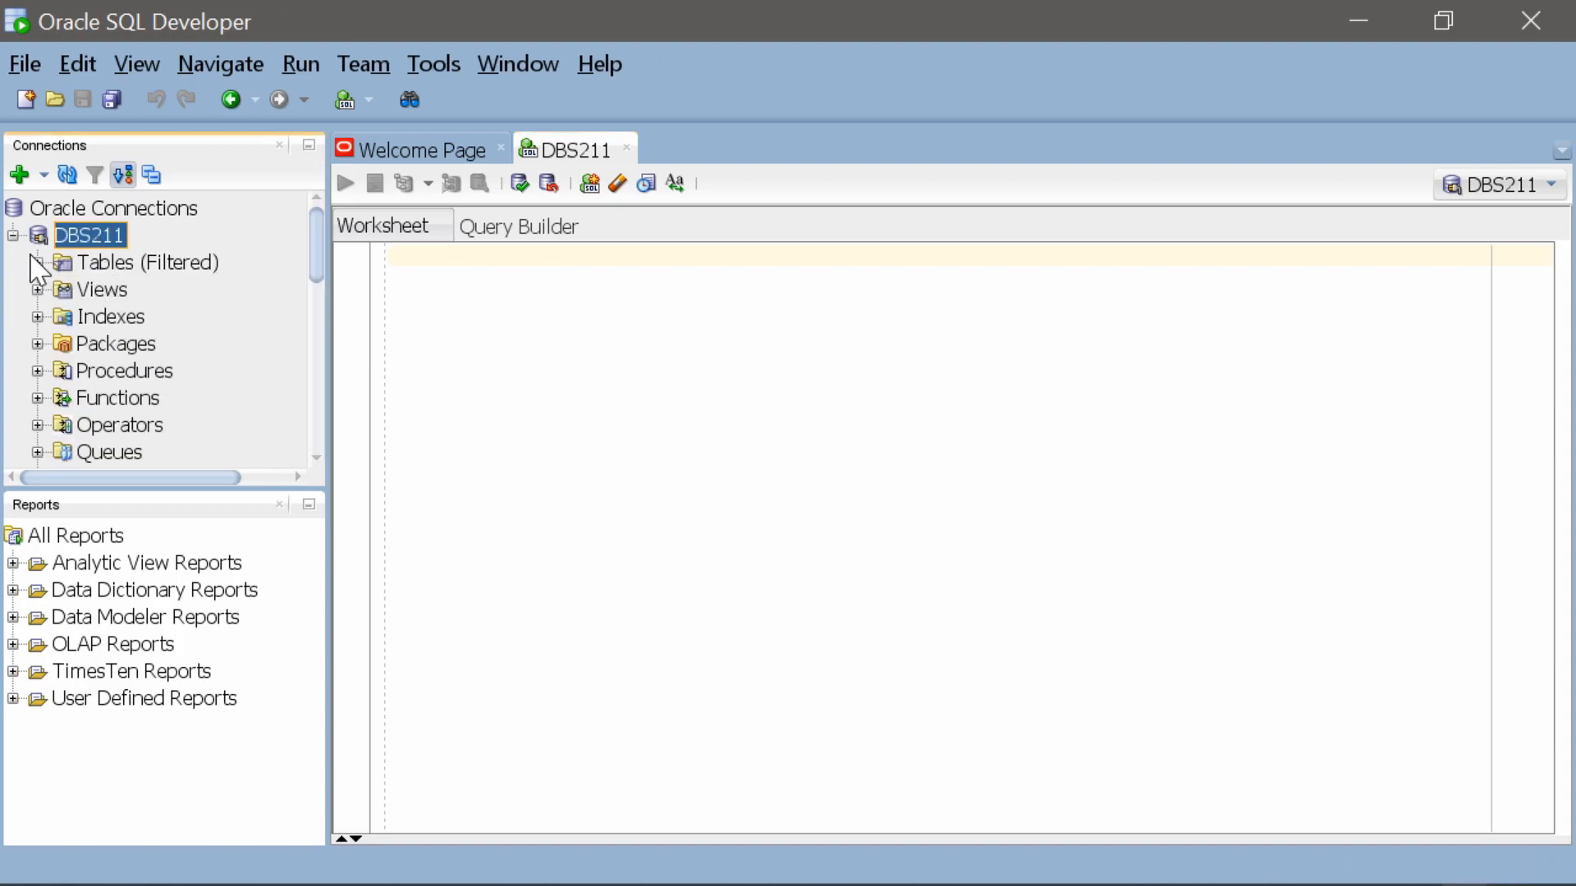
pyautogui.click(38, 263)
pyautogui.moveTo(116, 491); pyautogui.dragTo(135, 706)
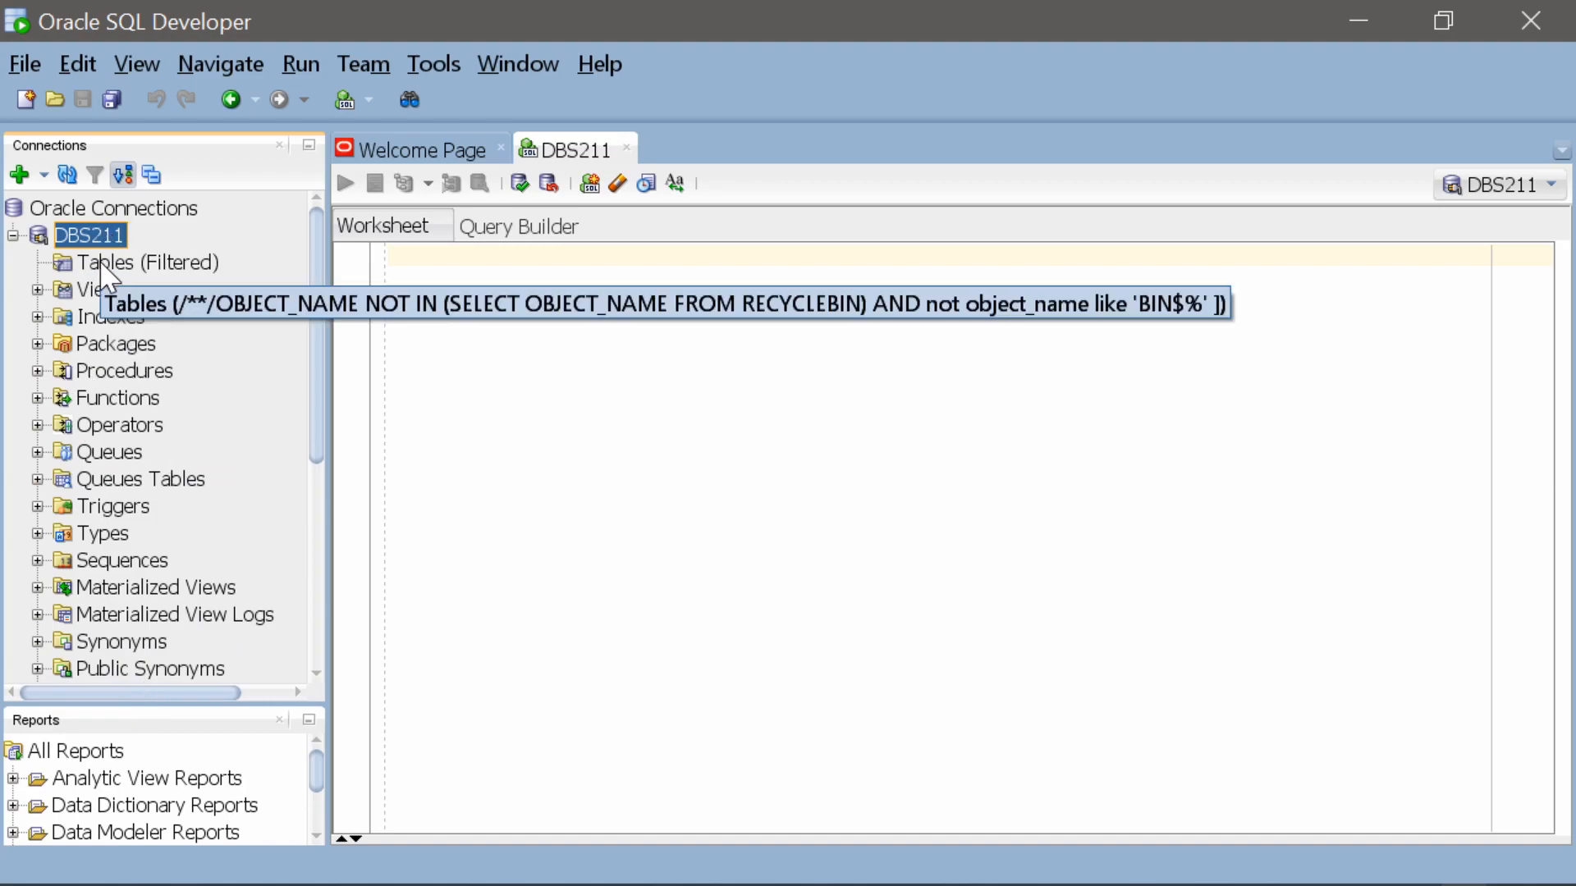
pyautogui.click(391, 256)
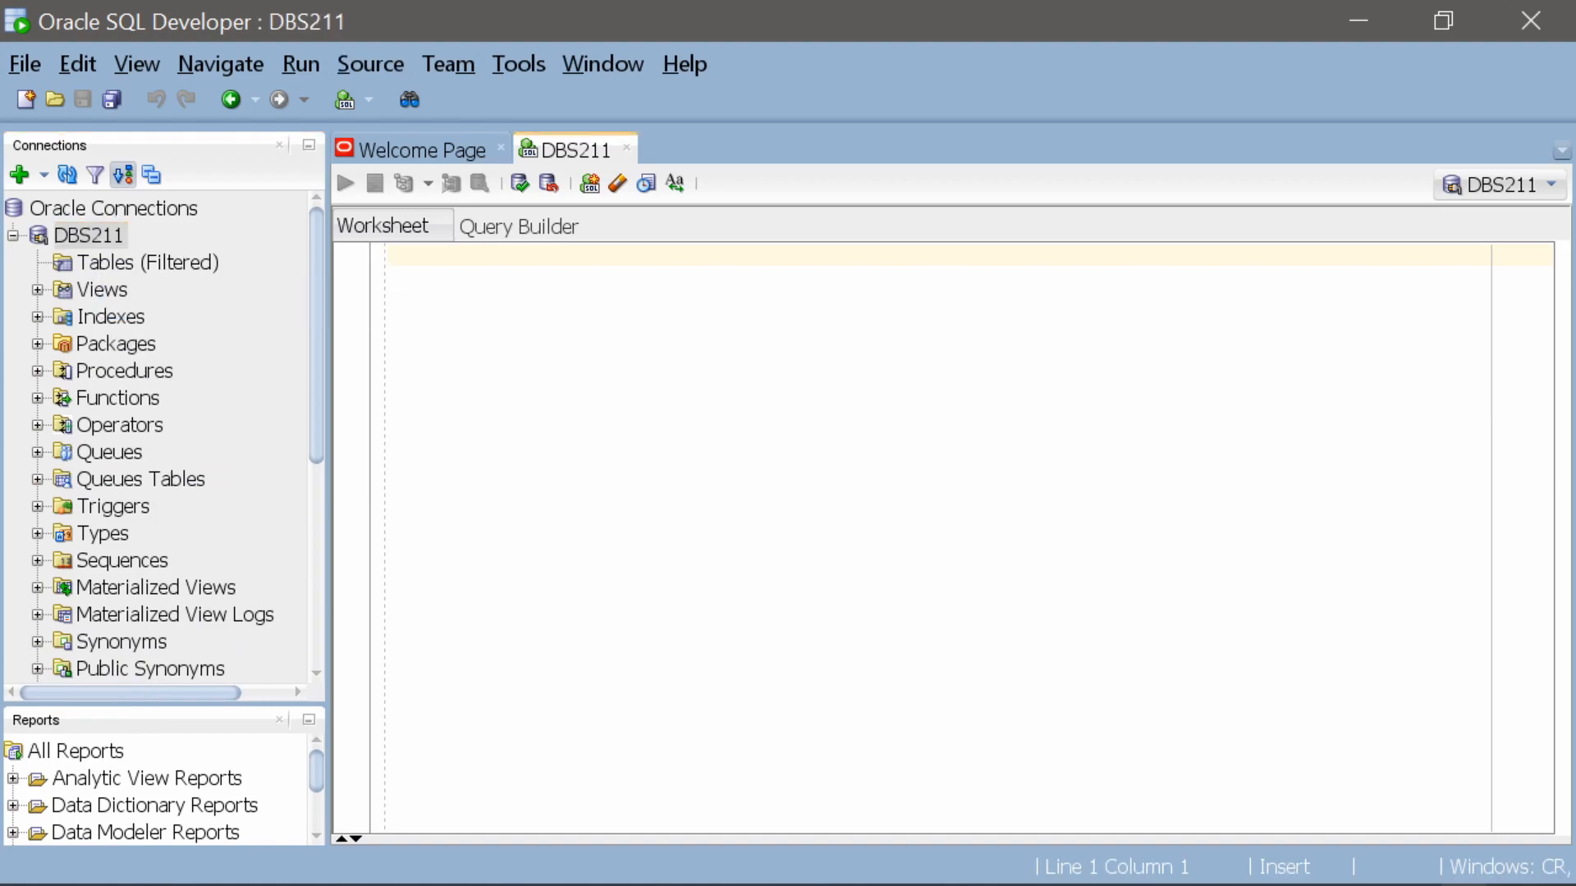
# Switch to the dbs211.ca installation page in the browser, open the linked SQL Creation script and copy its entire text
pyautogui.hotkey('alt', 'Tab')
pyautogui.scroll(-5, 796, 472)
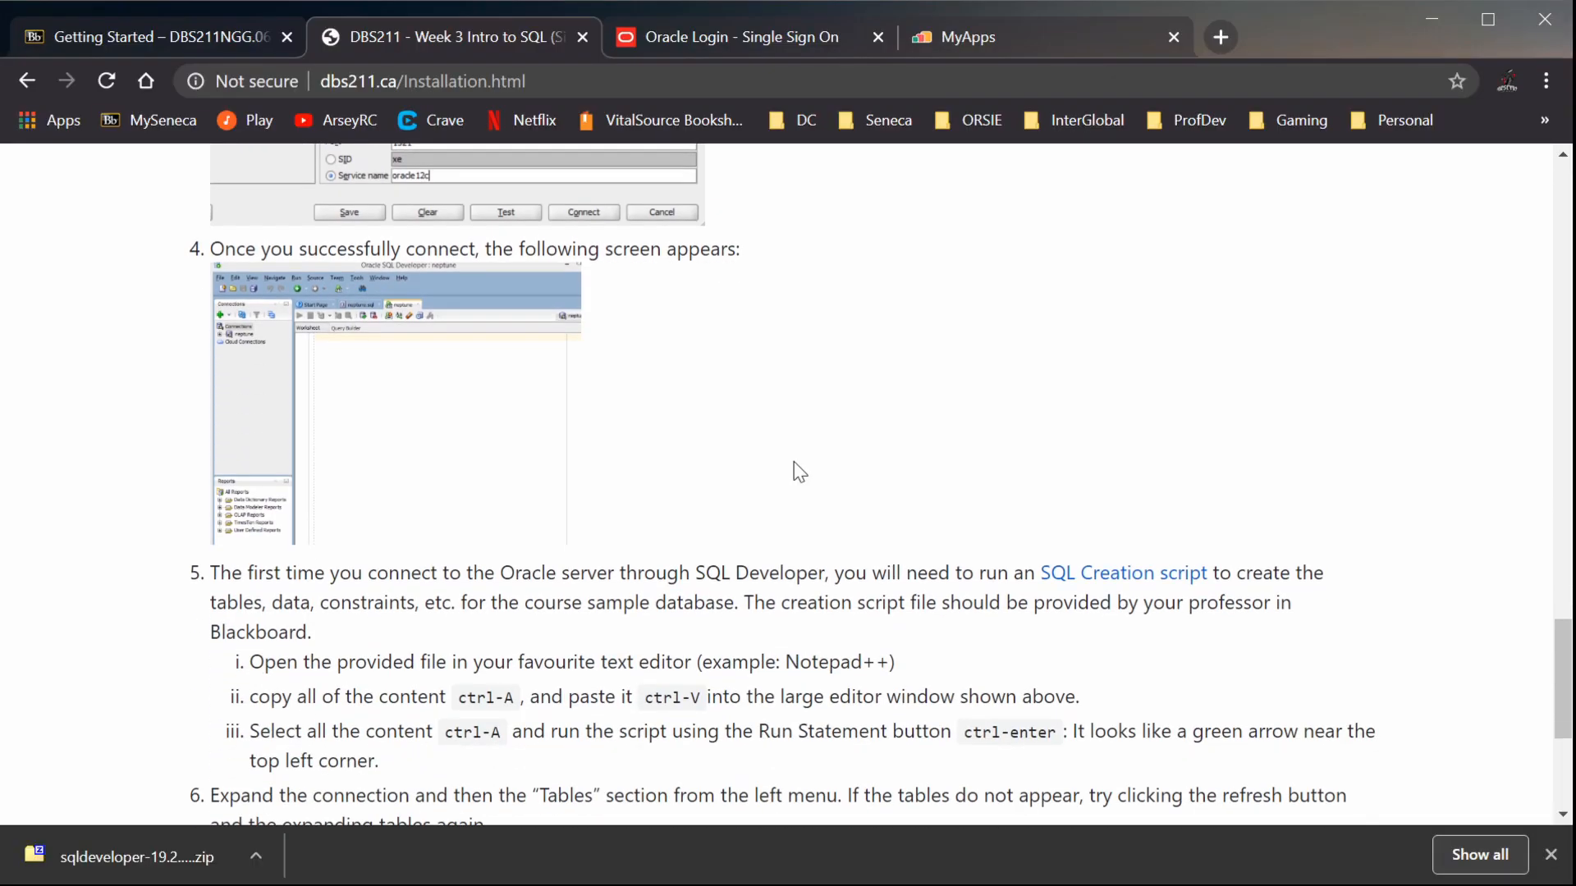
pyautogui.scroll(1, 928, 386)
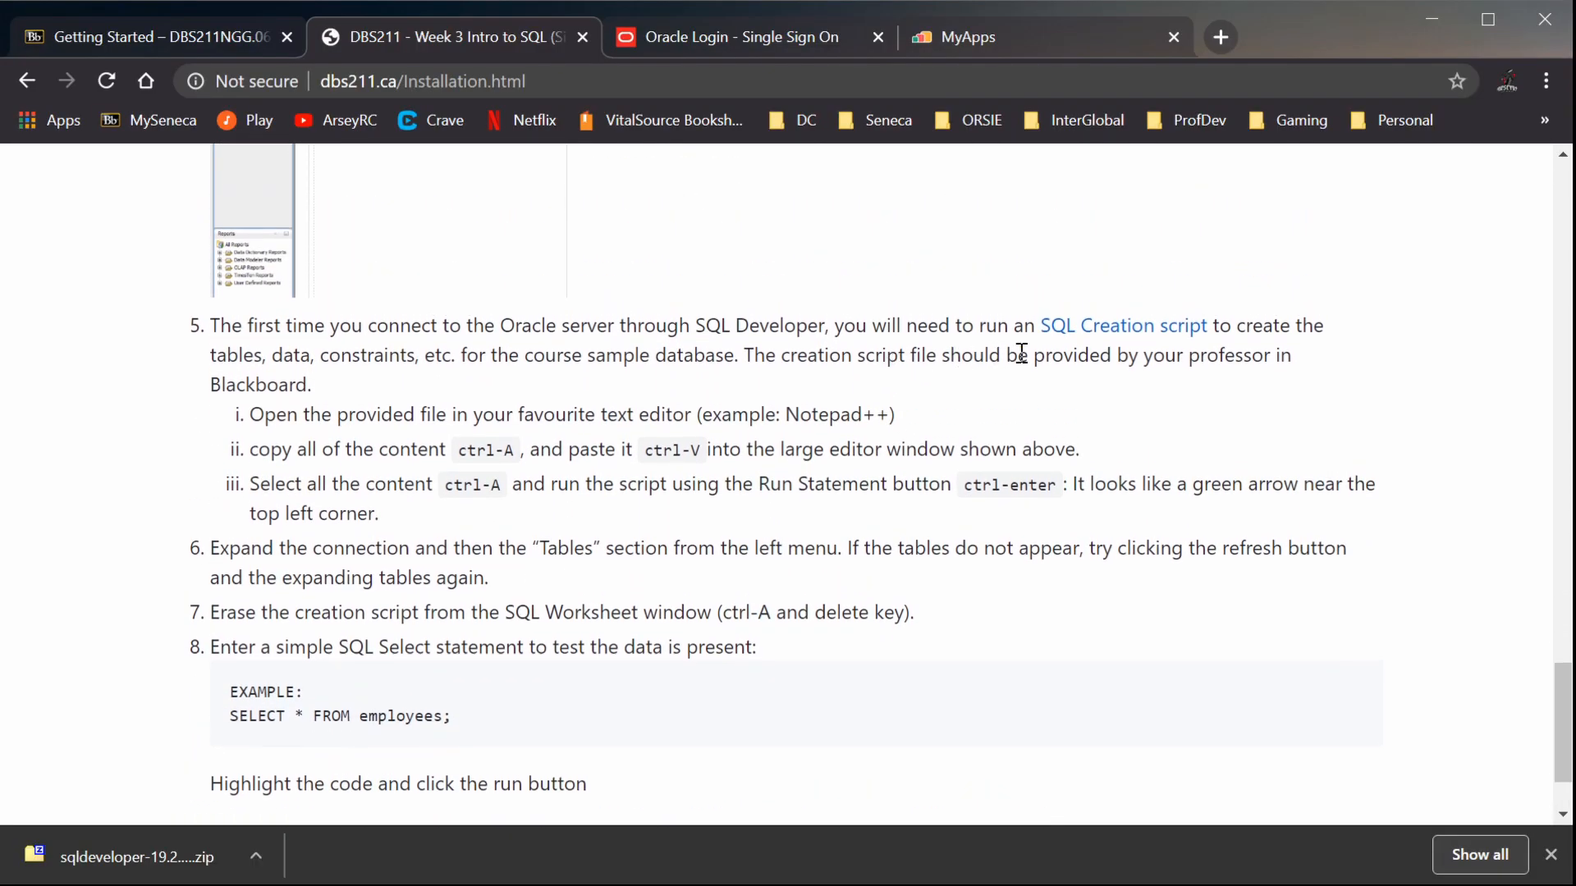
pyautogui.click(1143, 332)
pyautogui.hotkey('ctrl', 'a')
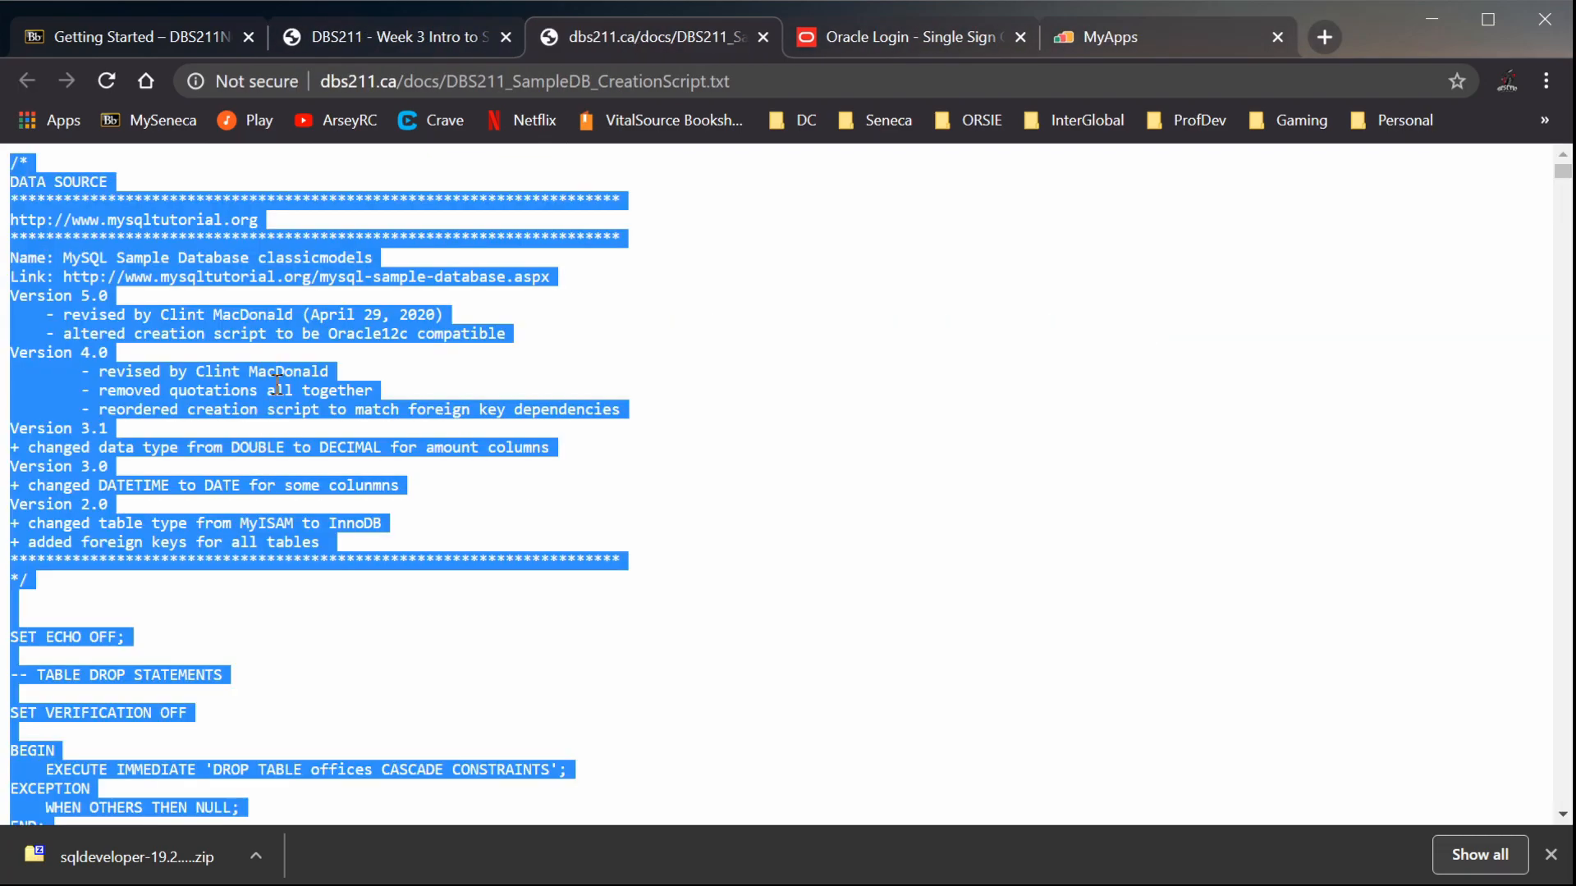
# Switch back to SQL Developer, paste the creation script into the DBS211 worksheet and run all of it
pyautogui.hotkey('alt', 'Tab')
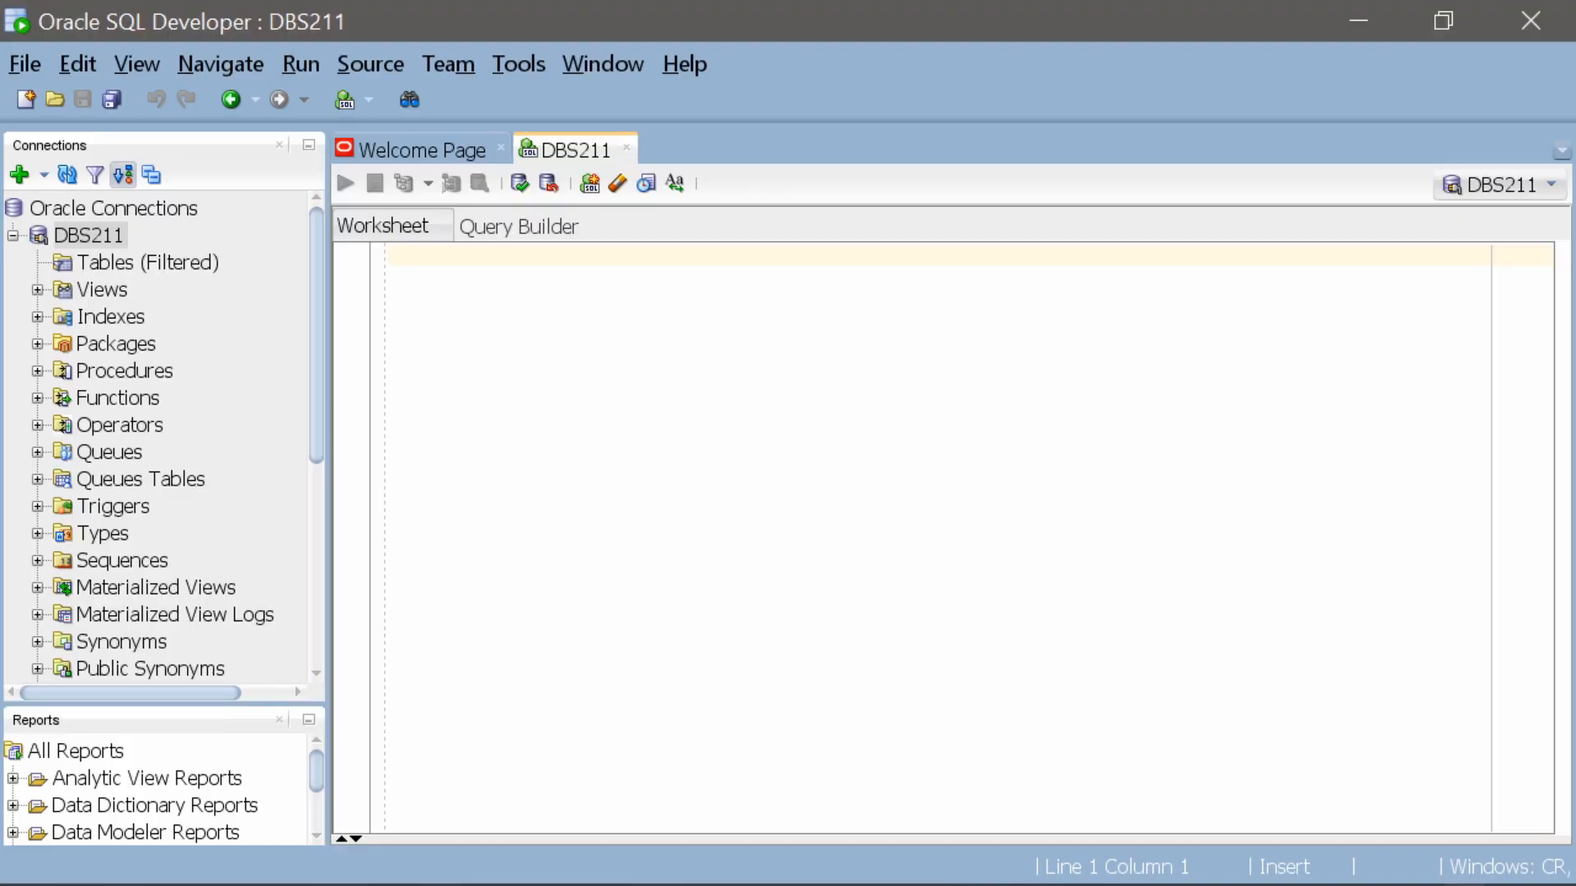
pyautogui.hotkey('ctrl', 'v')
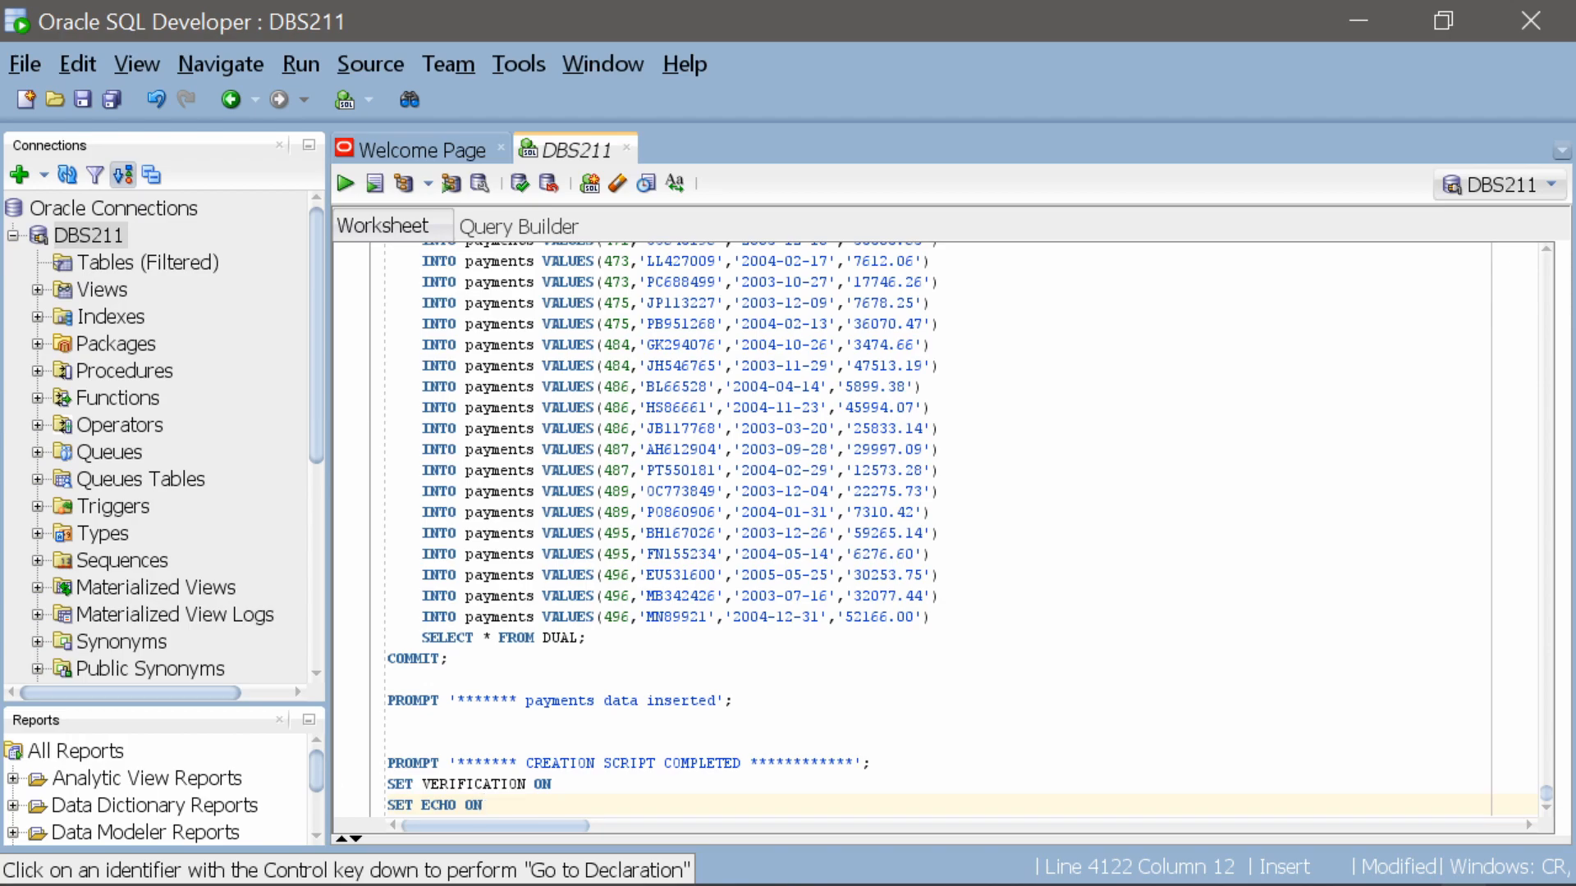
pyautogui.click(414, 382)
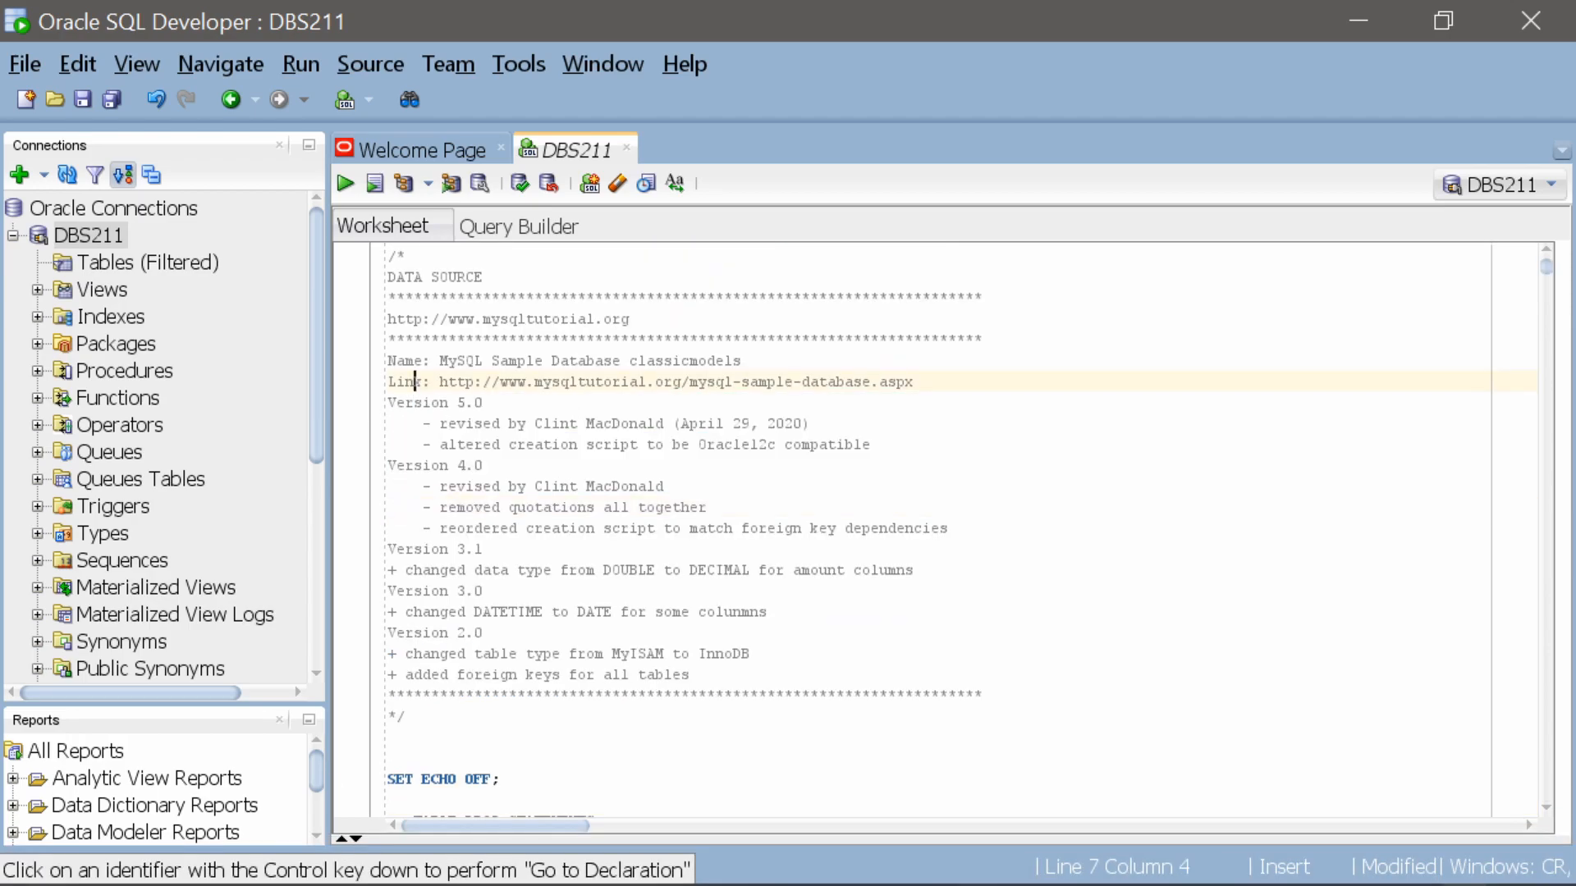
pyautogui.hotkey('ctrl', 'a')
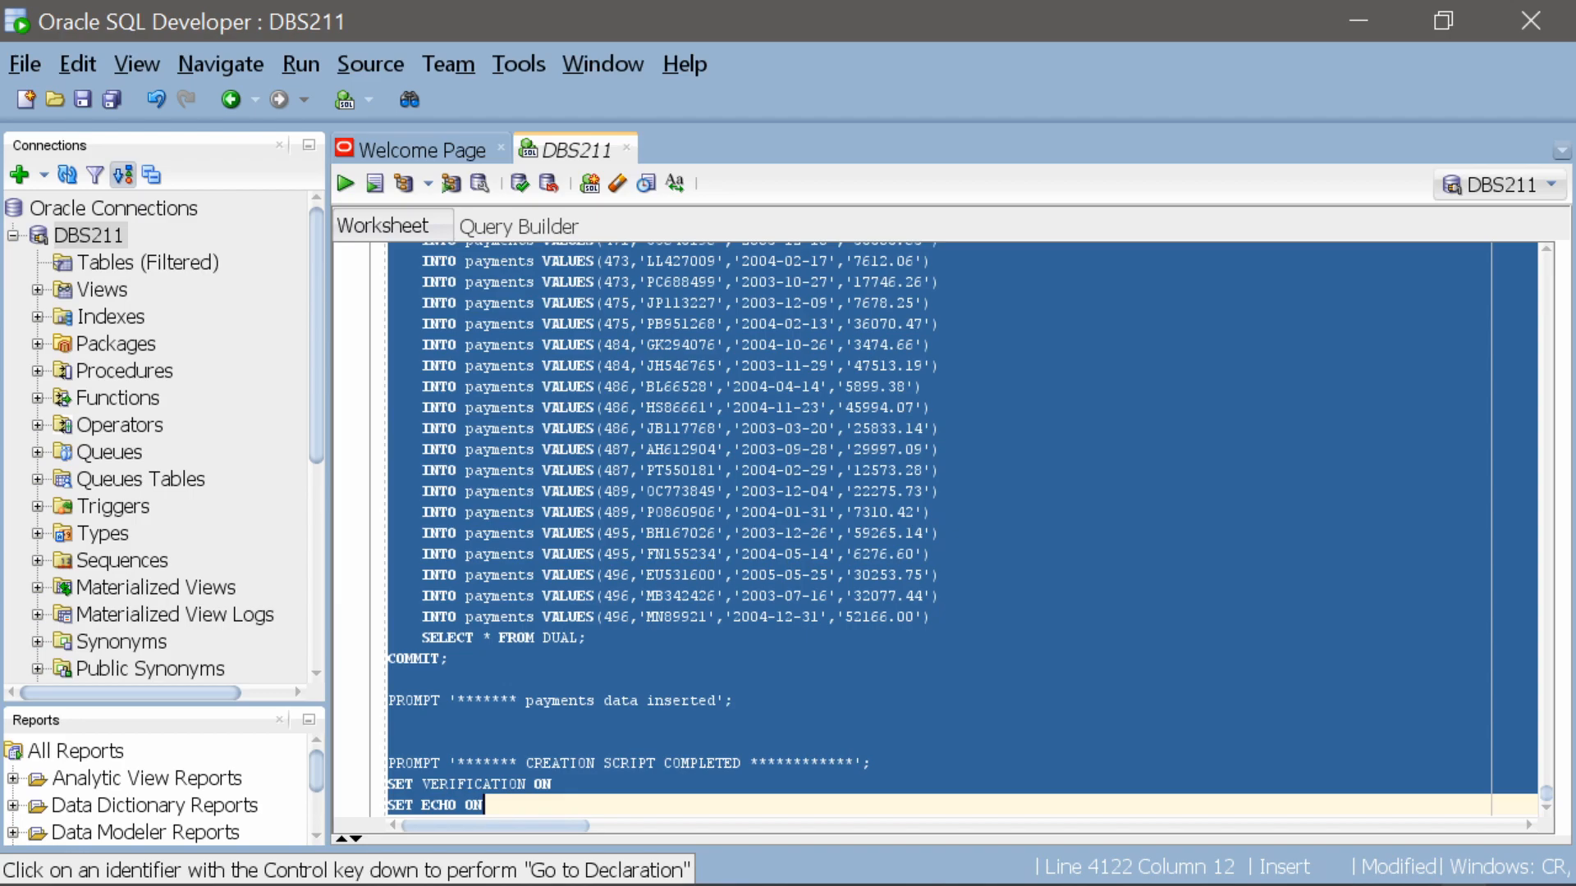
pyautogui.click(343, 186)
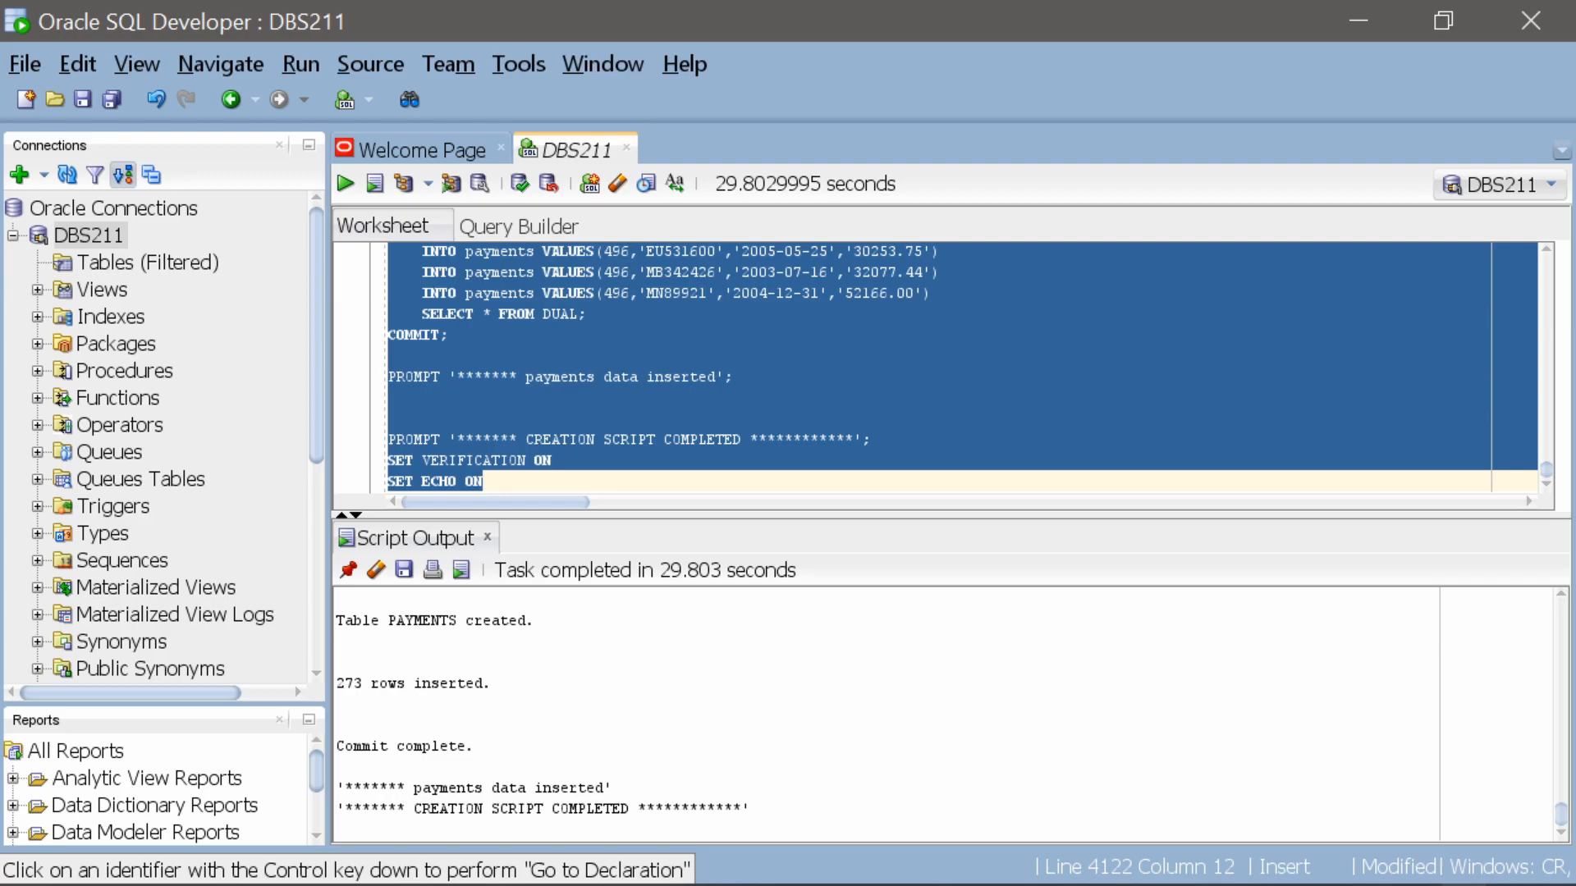
# Delete the whole creation script from the DBS211 worksheet and enlarge the worksheet area over the script output
pyautogui.click(596, 377)
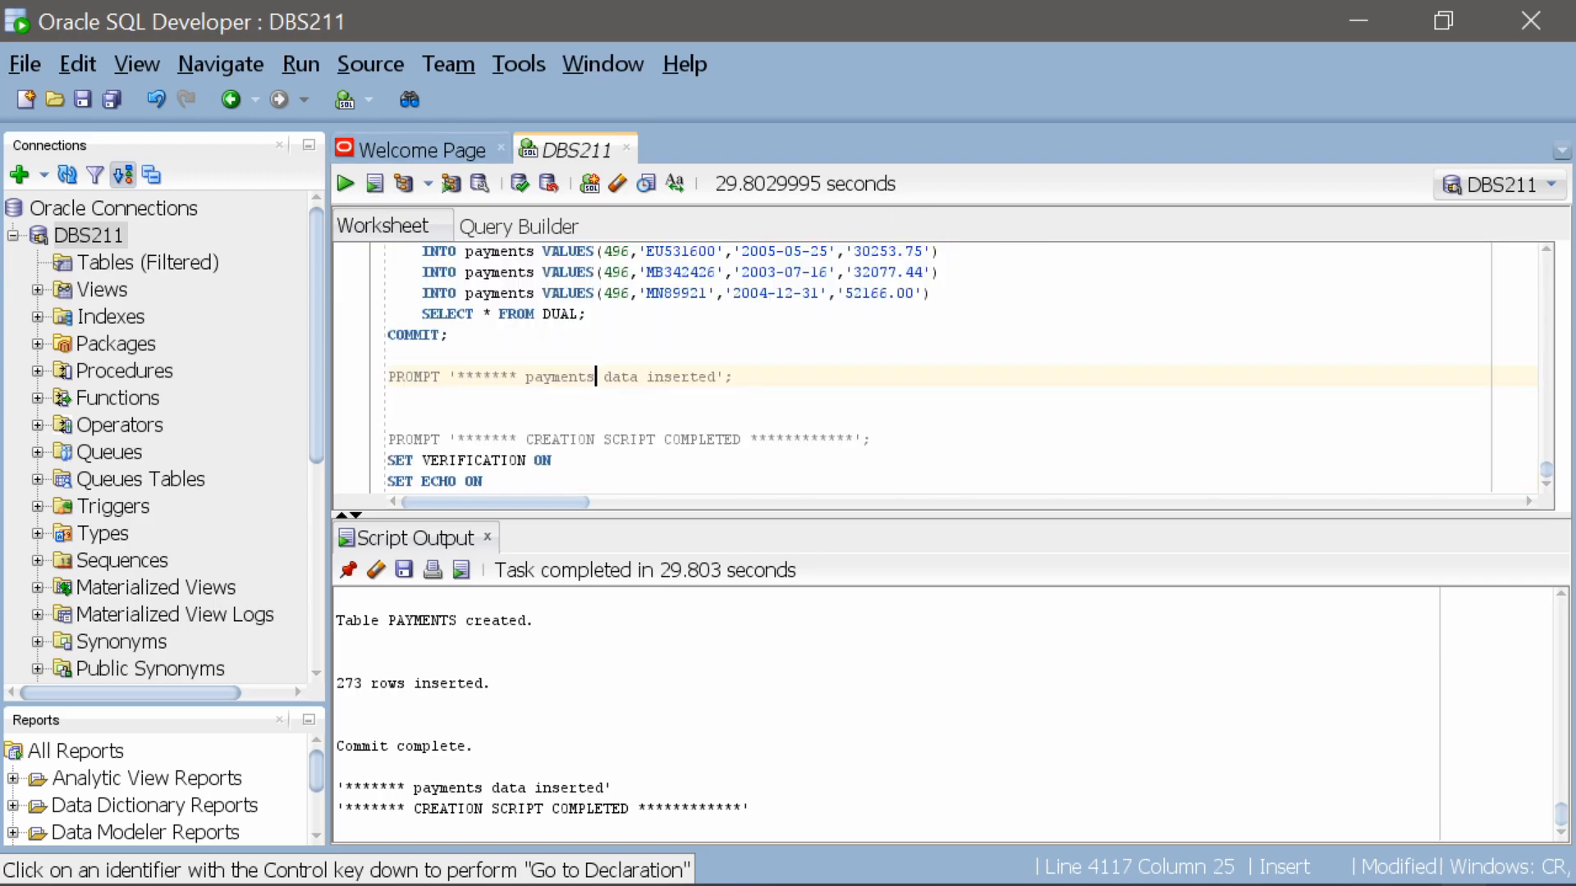
pyautogui.hotkey('ctrl', 'a')
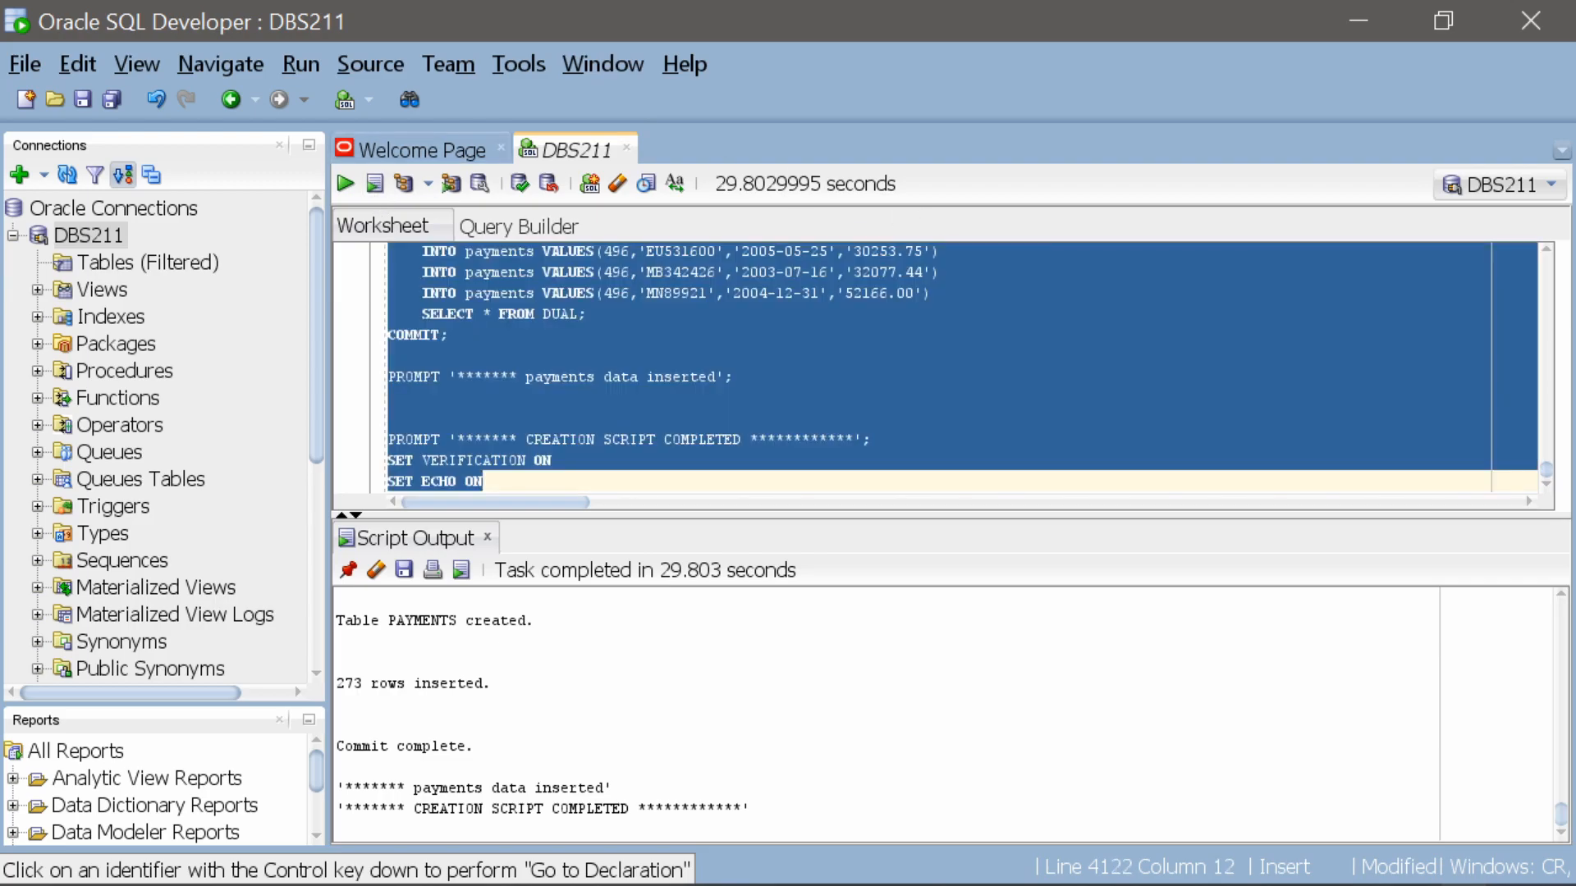
pyautogui.press('Delete')
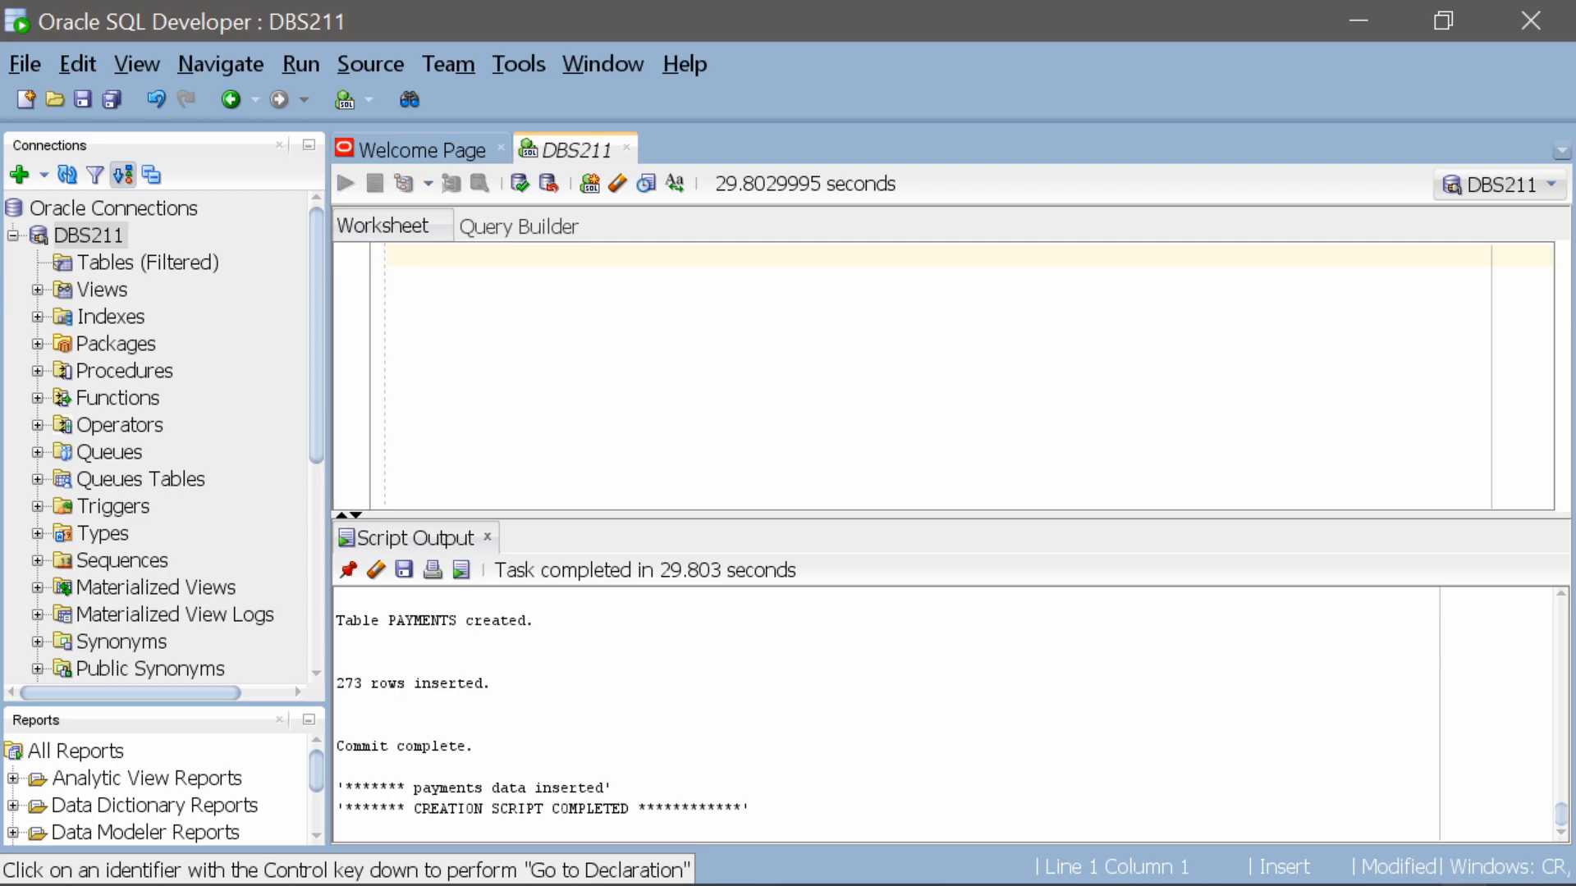
pyautogui.moveTo(525, 516); pyautogui.dragTo(526, 710)
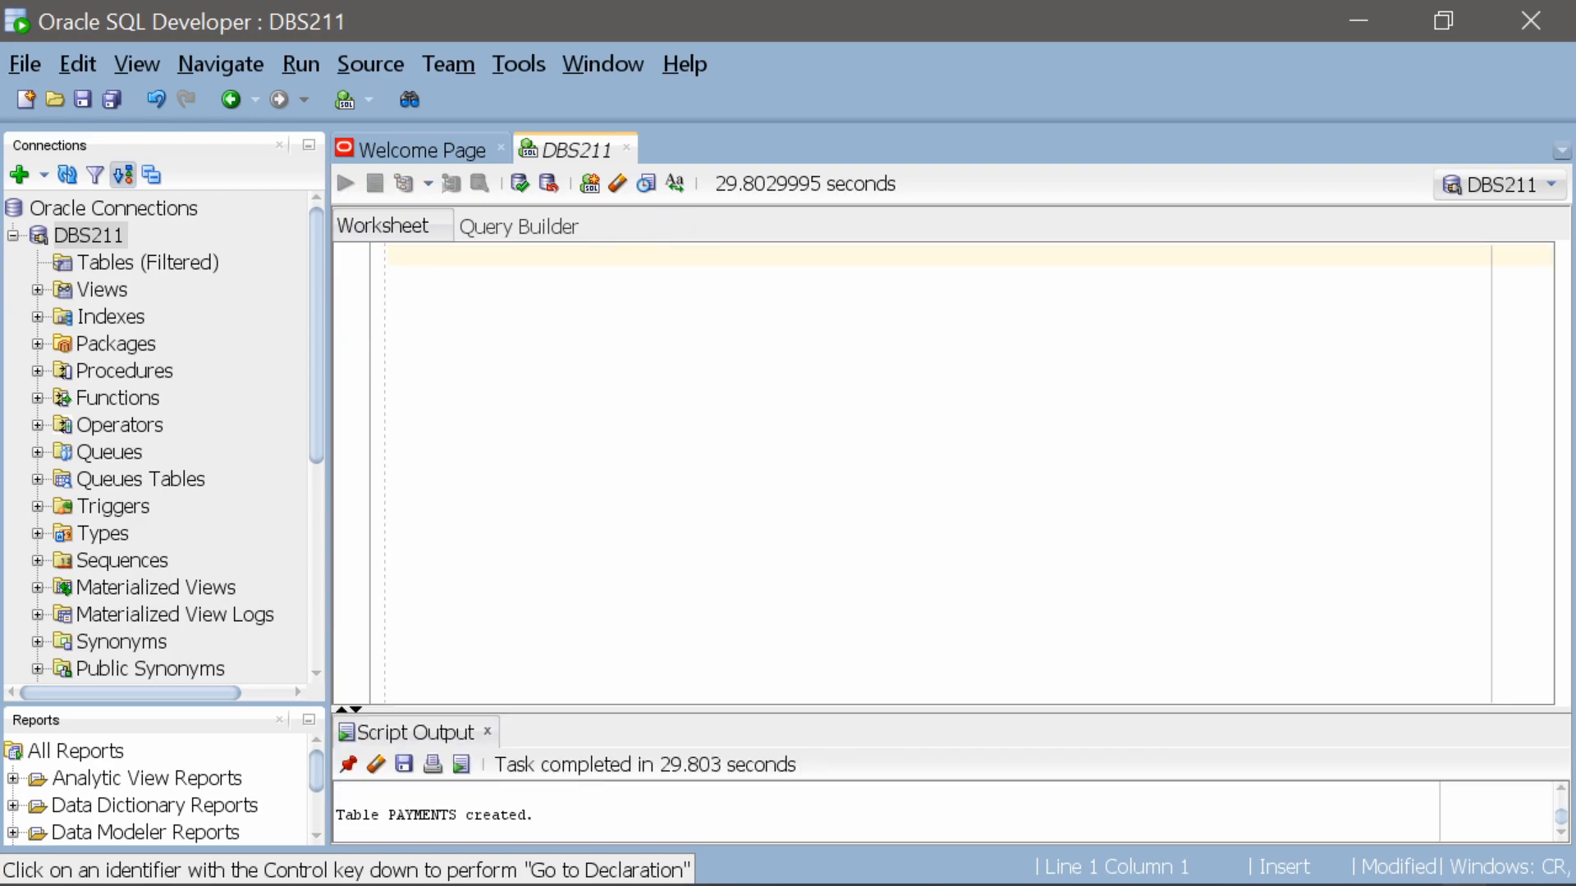
# Refresh the Tables node of the DBS211 connection to list the newly created tables
pyautogui.click(122, 264)
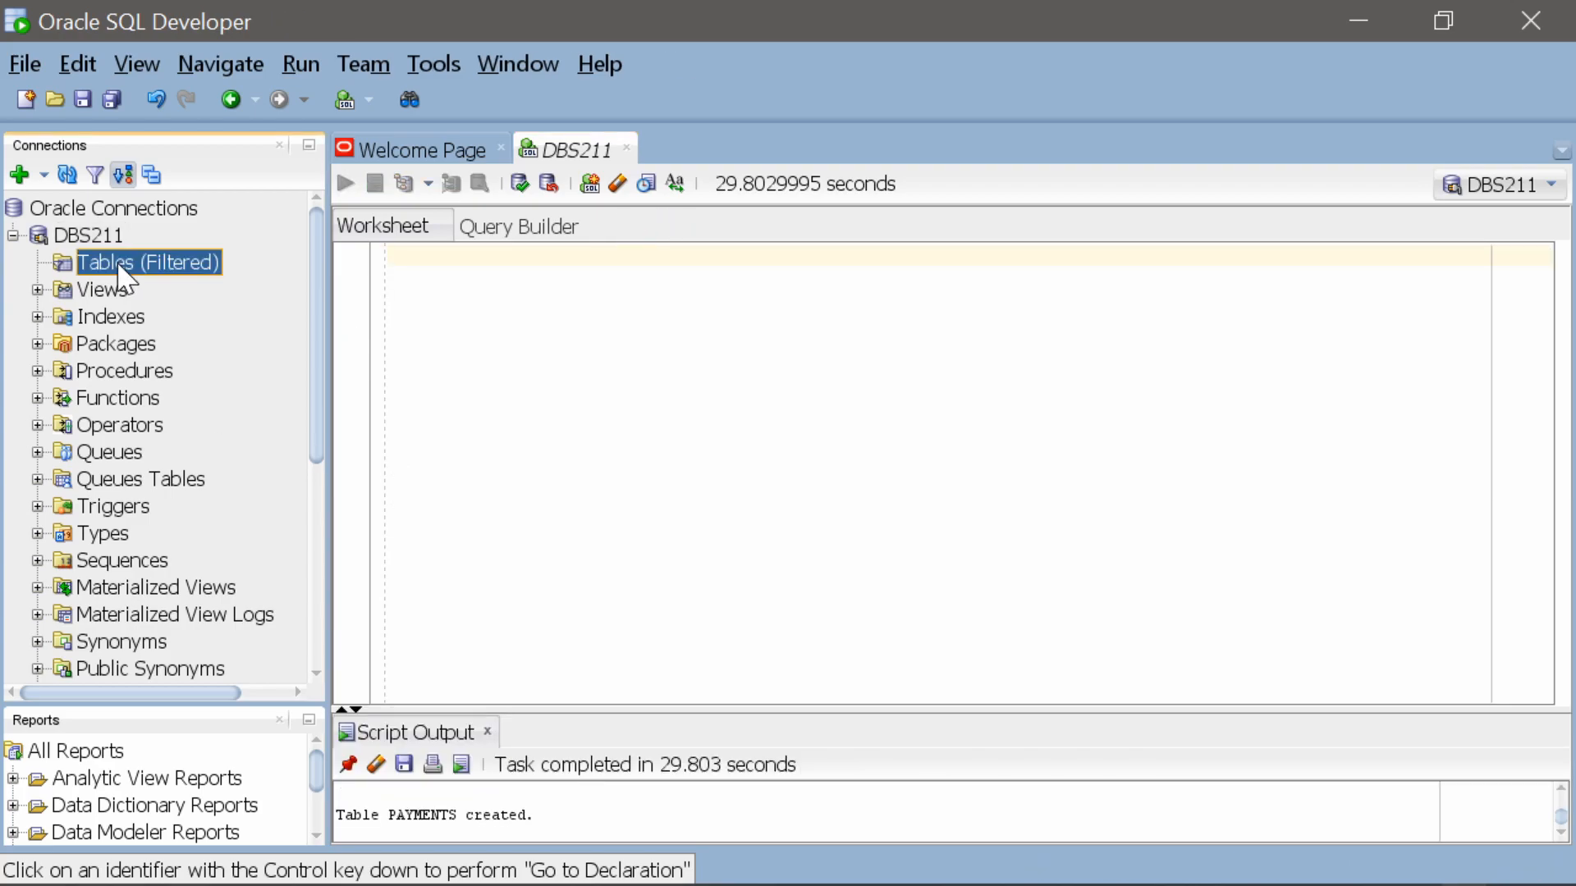
pyautogui.click(69, 175)
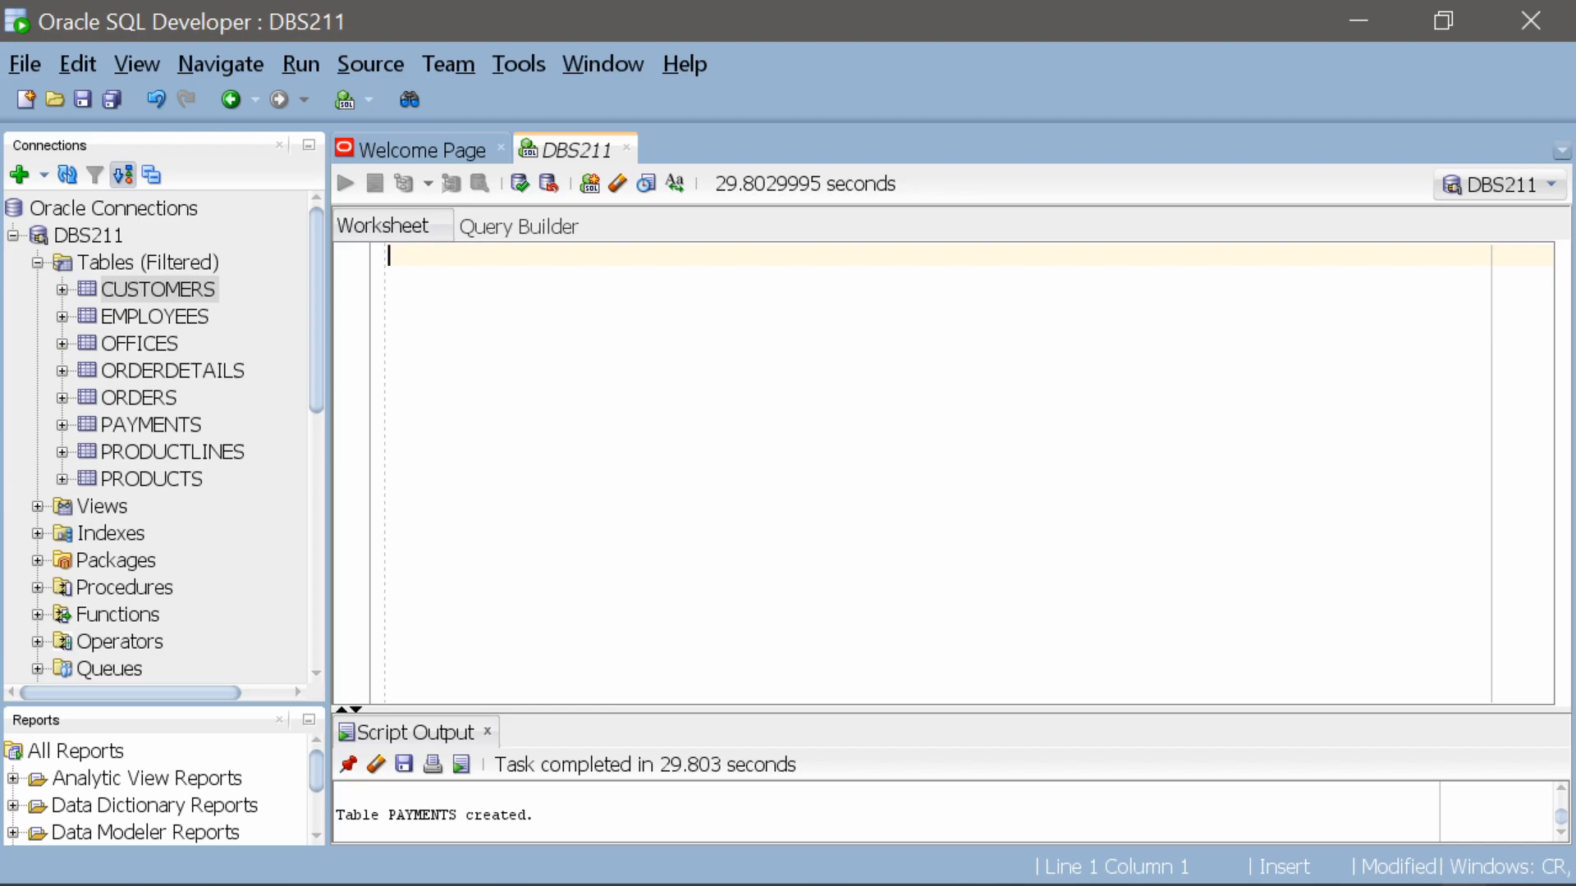
# Write the query SELECT * FROM customers; in the empty DBS211 worksheet
pyautogui.write('select * FROM')
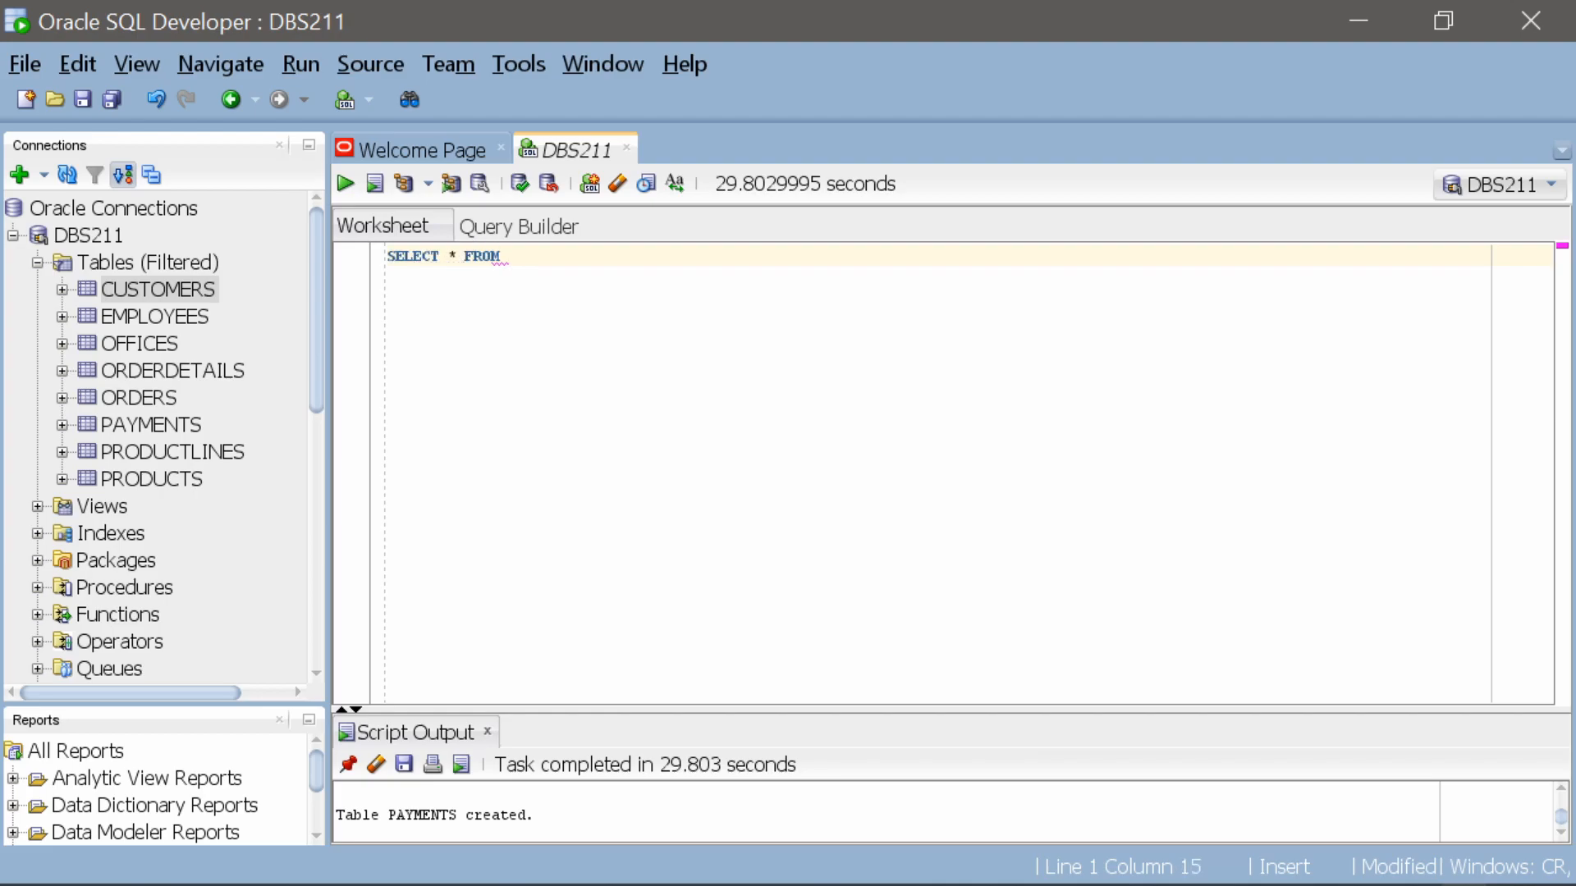
pyautogui.write('customers;')
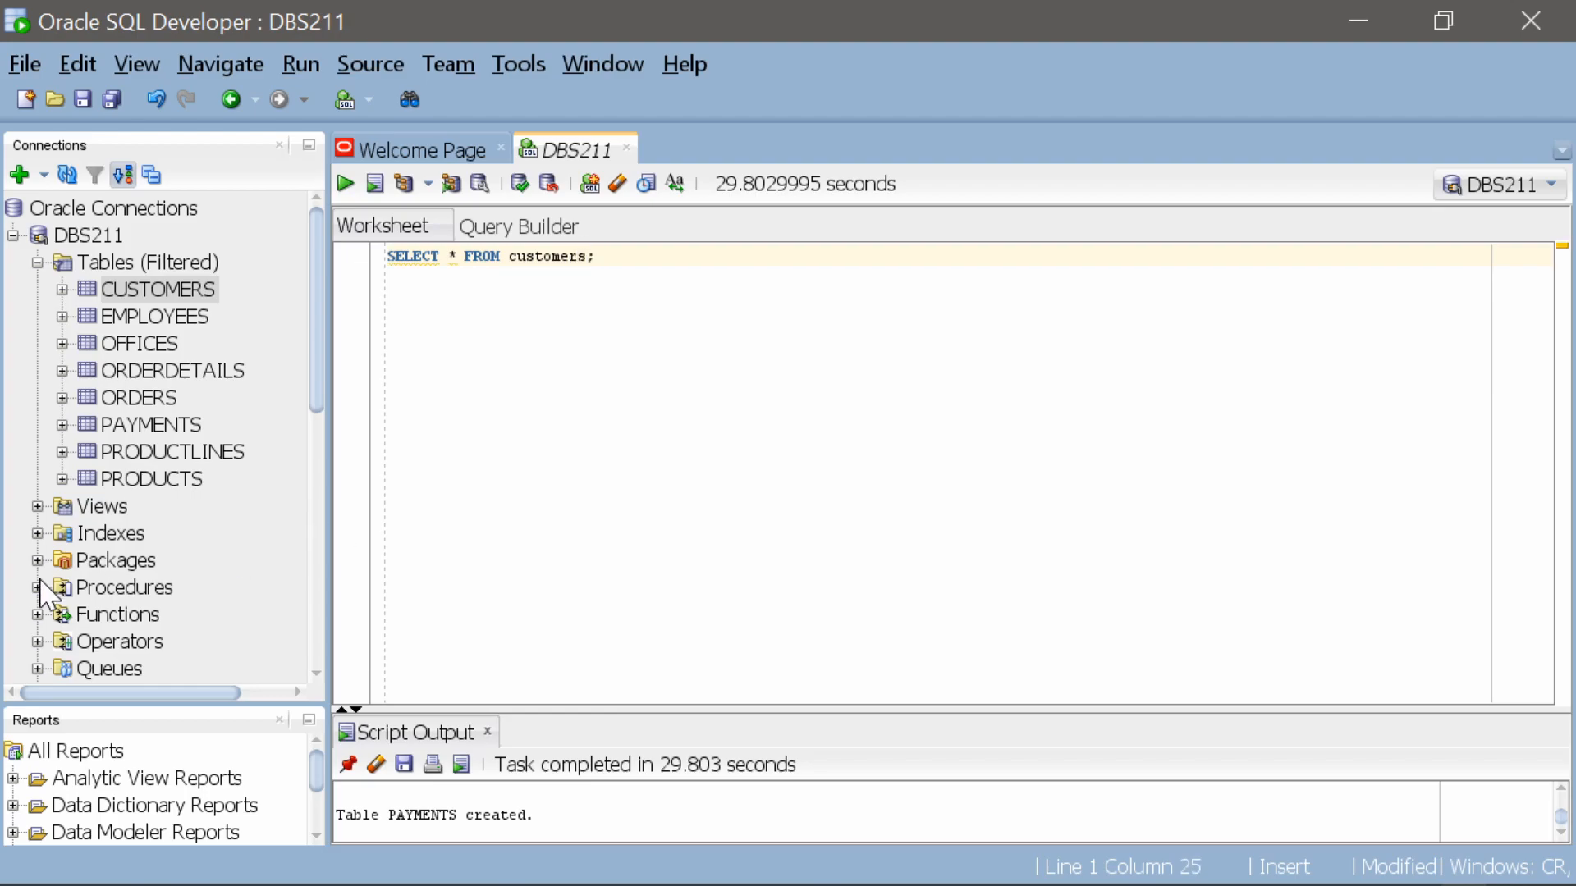
# Set the code editor's font size to 20 in the preferences and apply the change
pyautogui.click(519, 69)
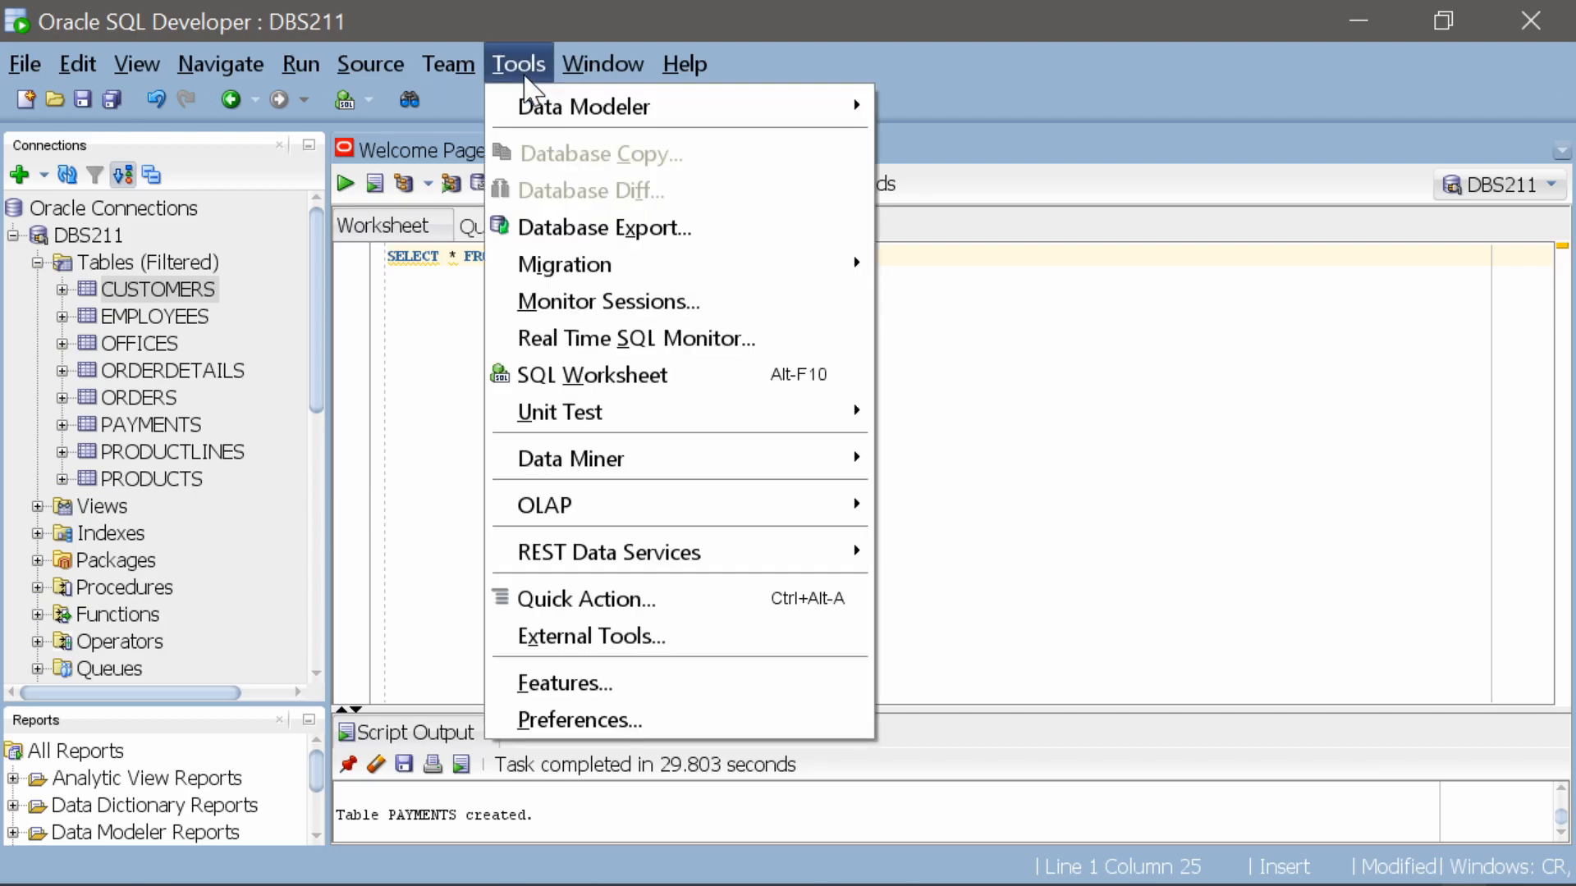
pyautogui.click(563, 721)
pyautogui.click(468, 336)
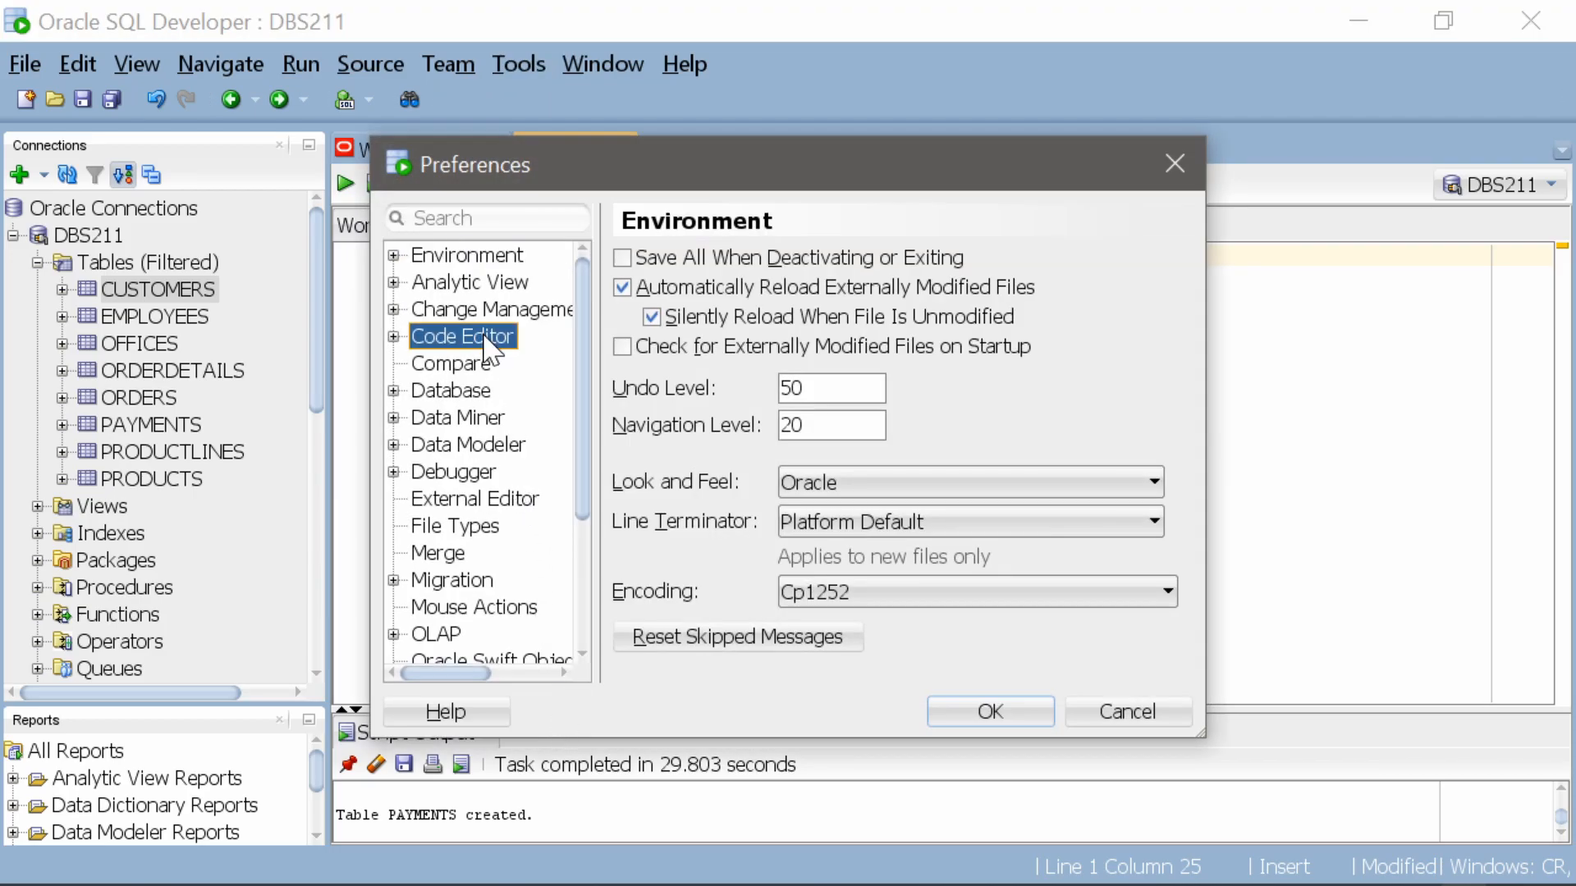
pyautogui.click(394, 337)
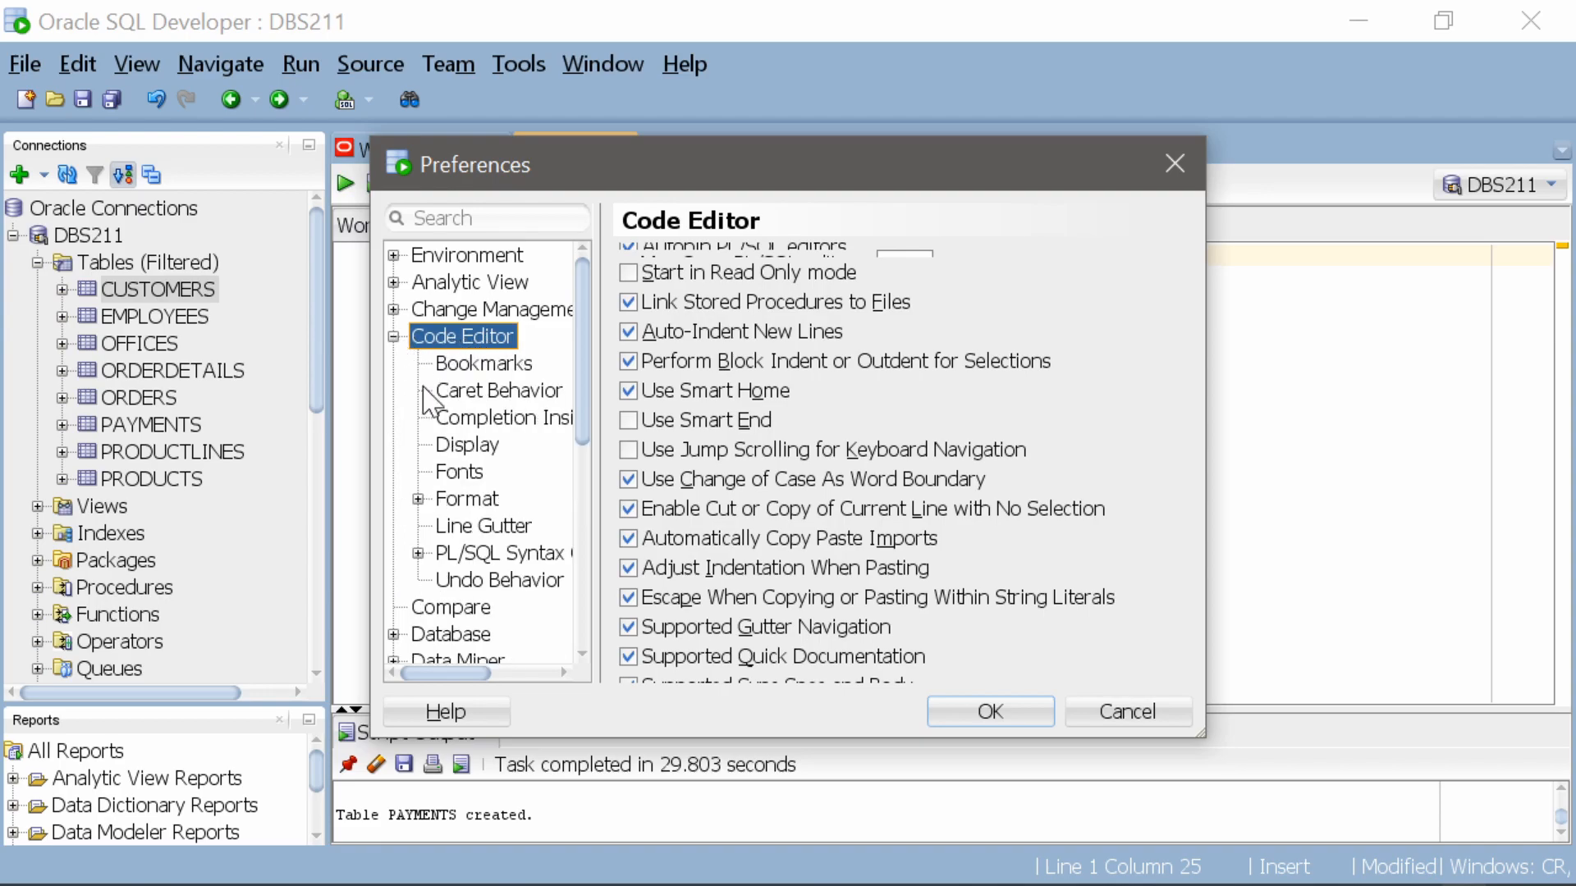
pyautogui.click(460, 475)
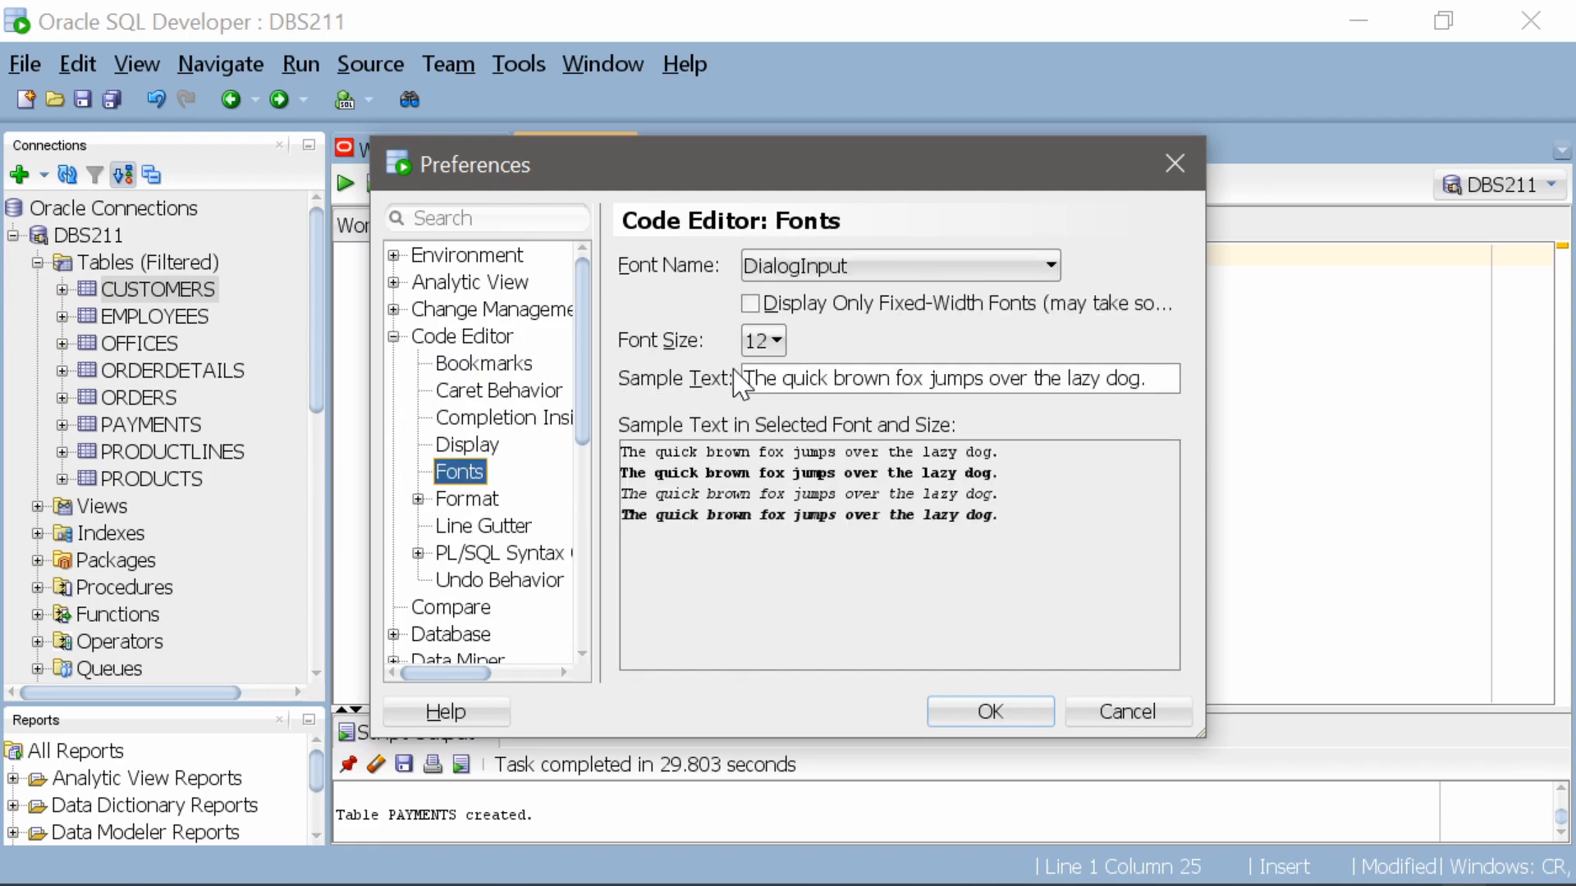
pyautogui.click(772, 341)
pyautogui.scroll(-2, 778, 492)
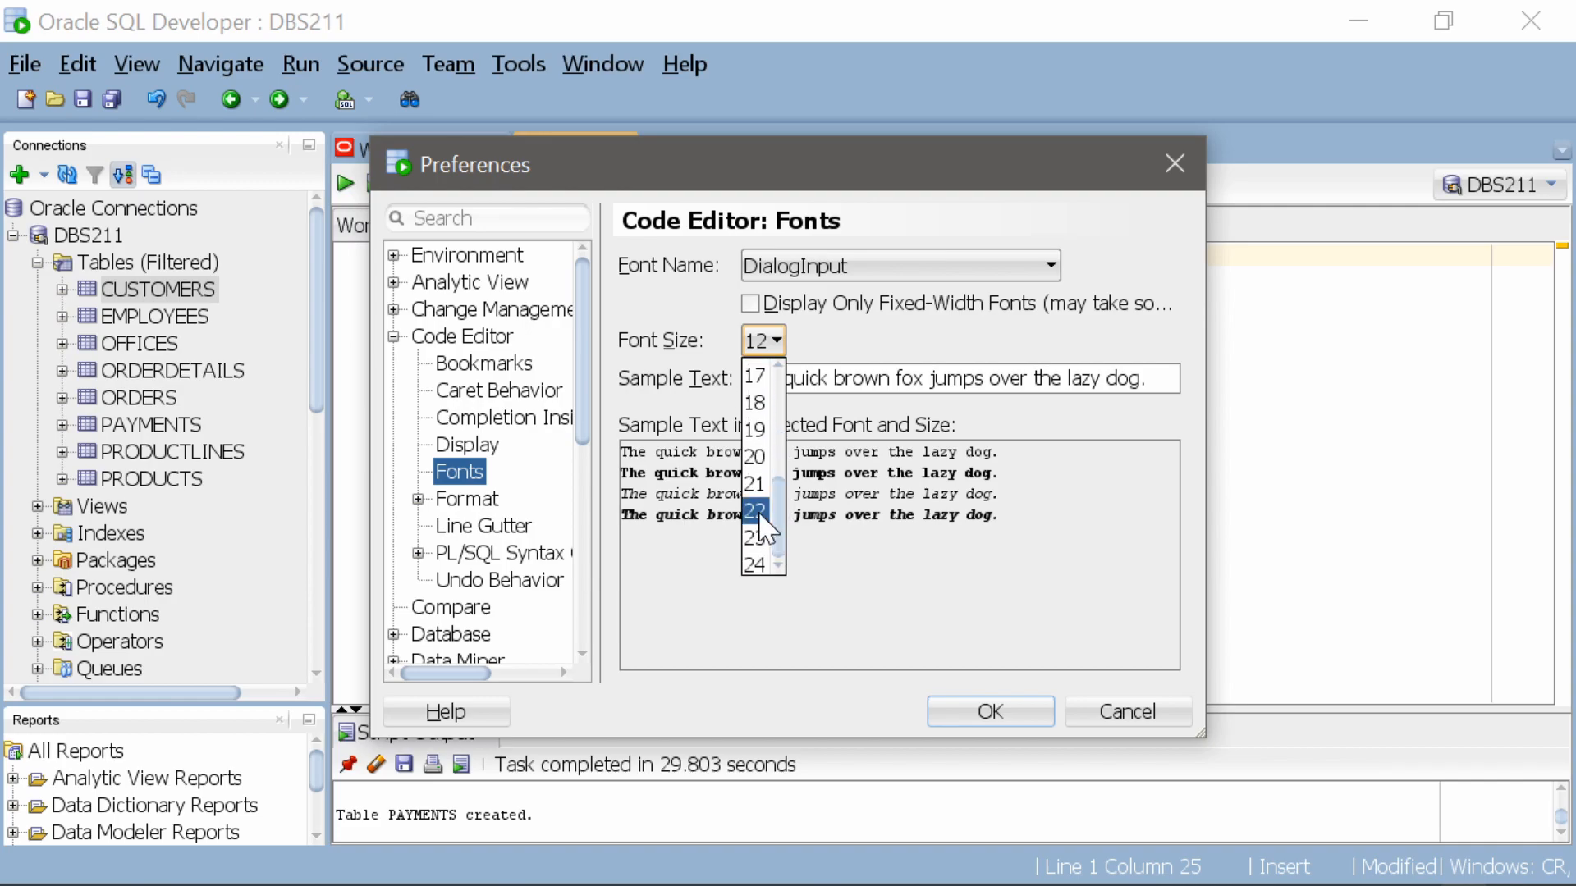
pyautogui.click(755, 456)
pyautogui.click(987, 711)
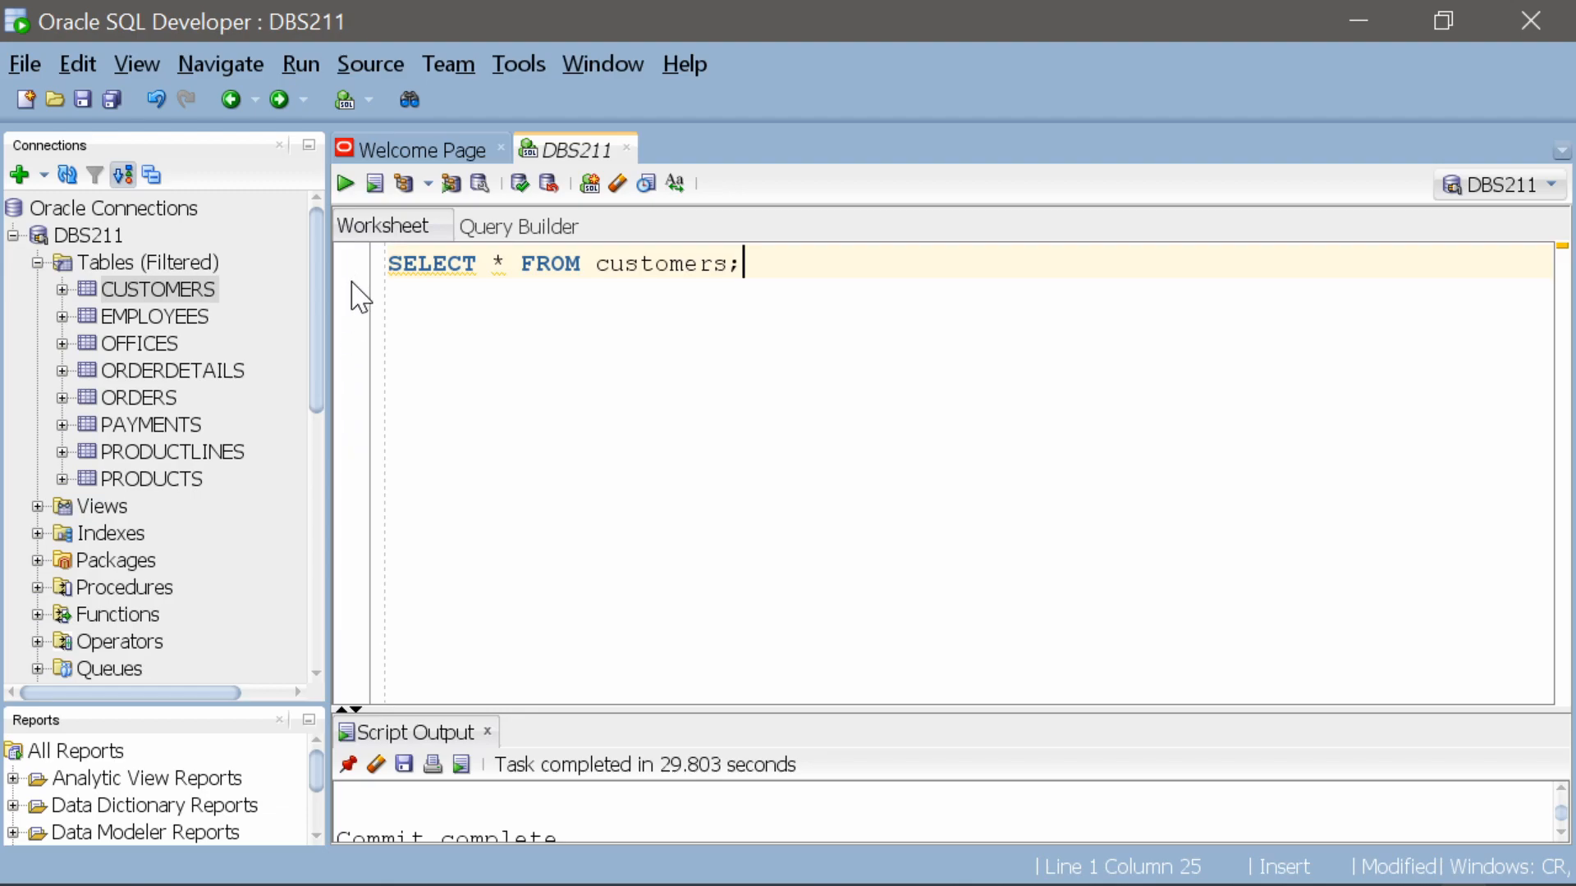
# Turn on line numbers in the worksheet and add four blank lines after the customers query
pyautogui.rightClick(359, 334)
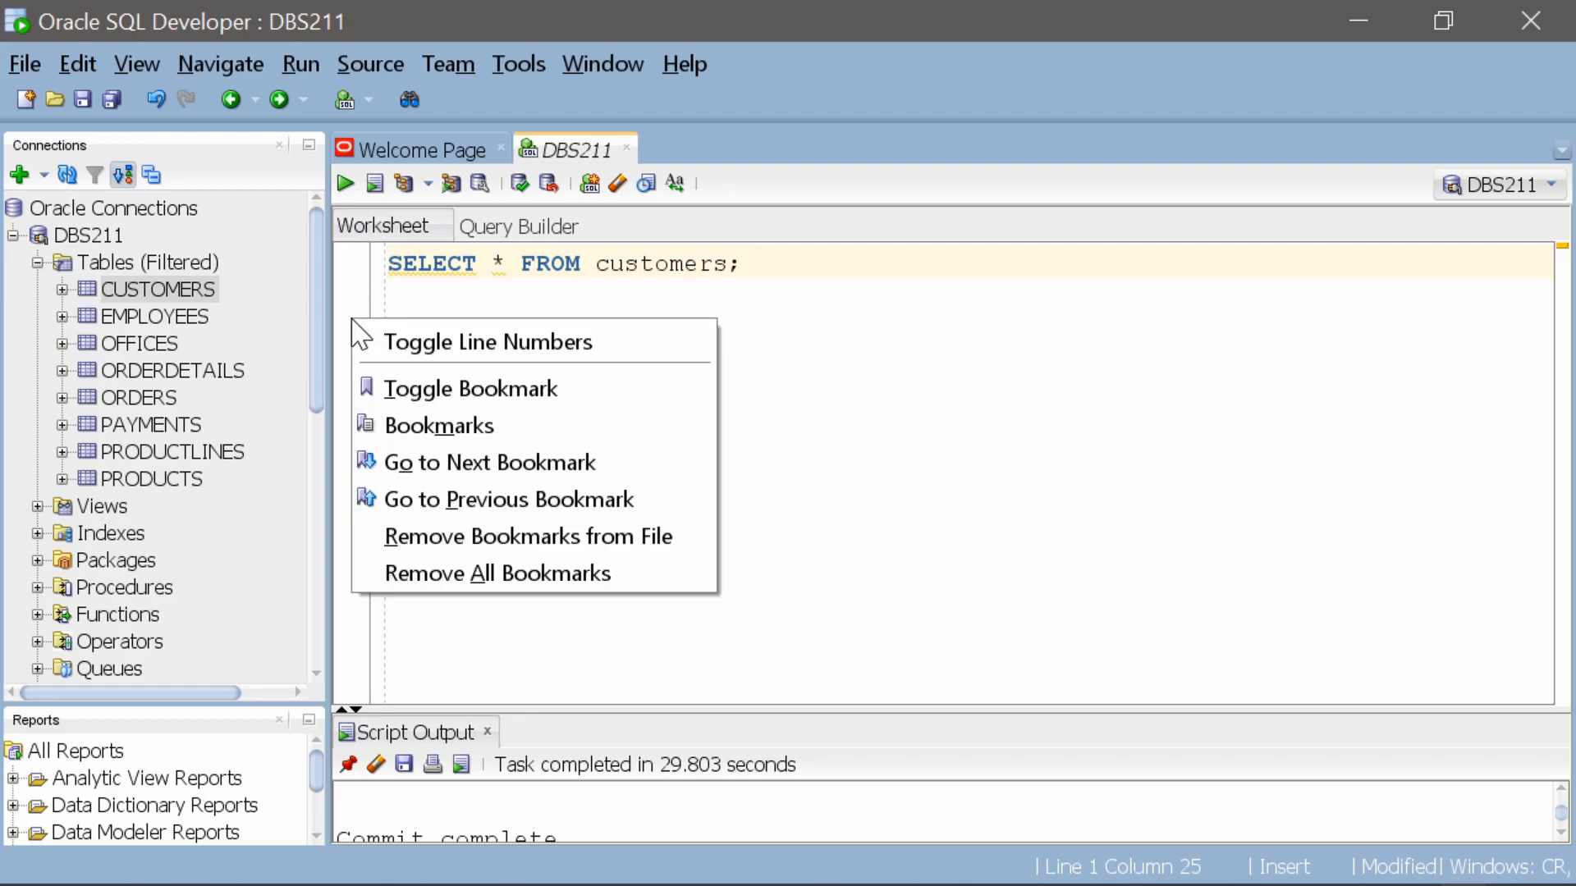
pyautogui.click(465, 343)
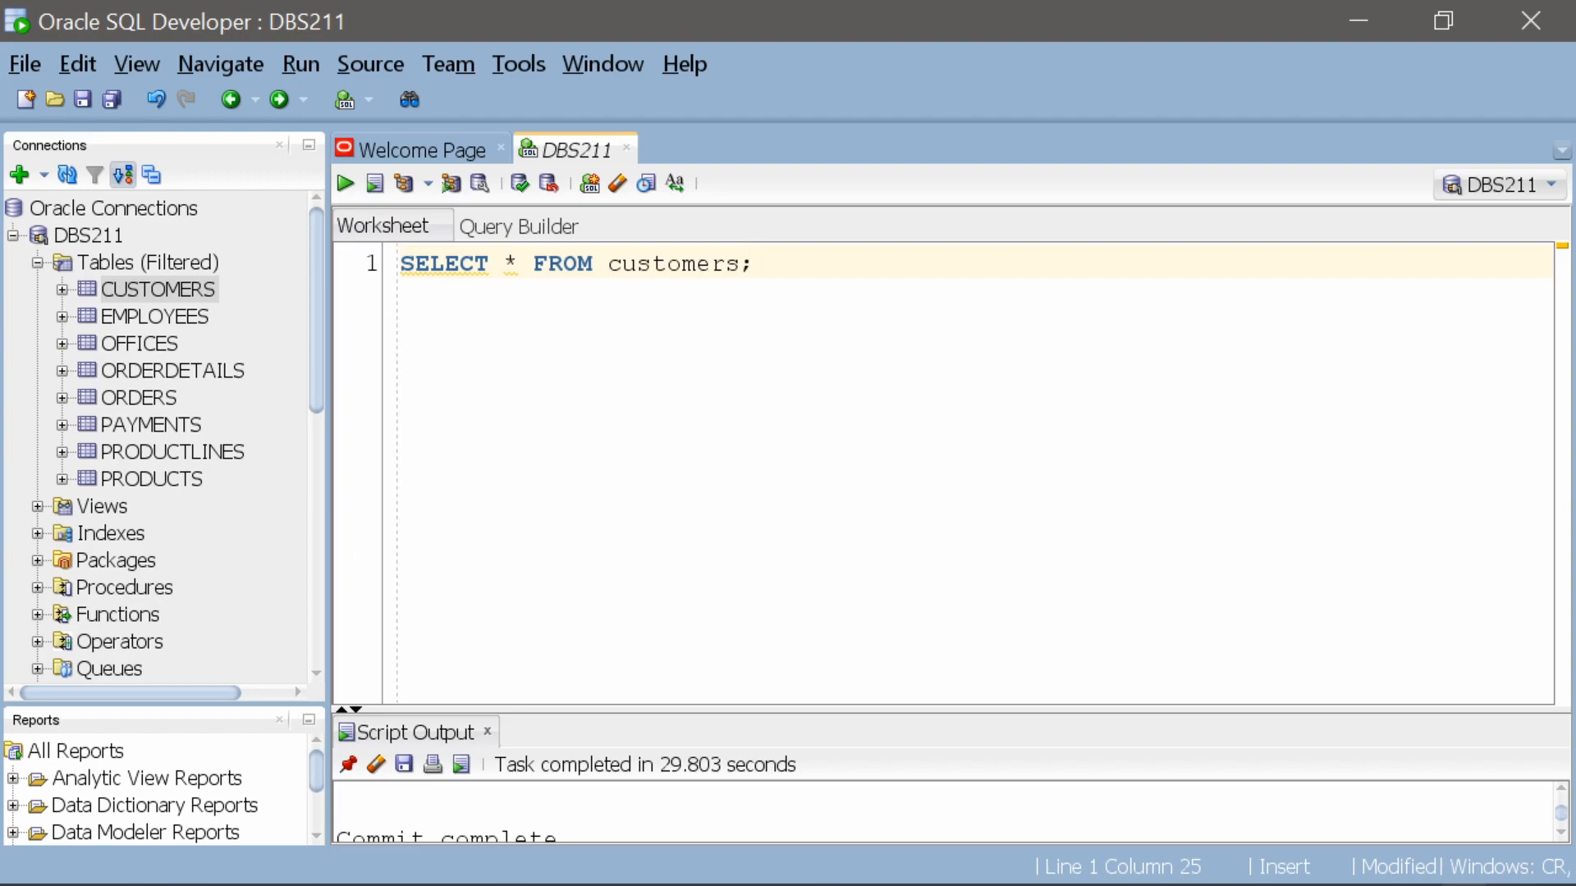
pyautogui.press('Return')
pyautogui.press('Return')
pyautogui.press('Return')
pyautogui.press('Return')
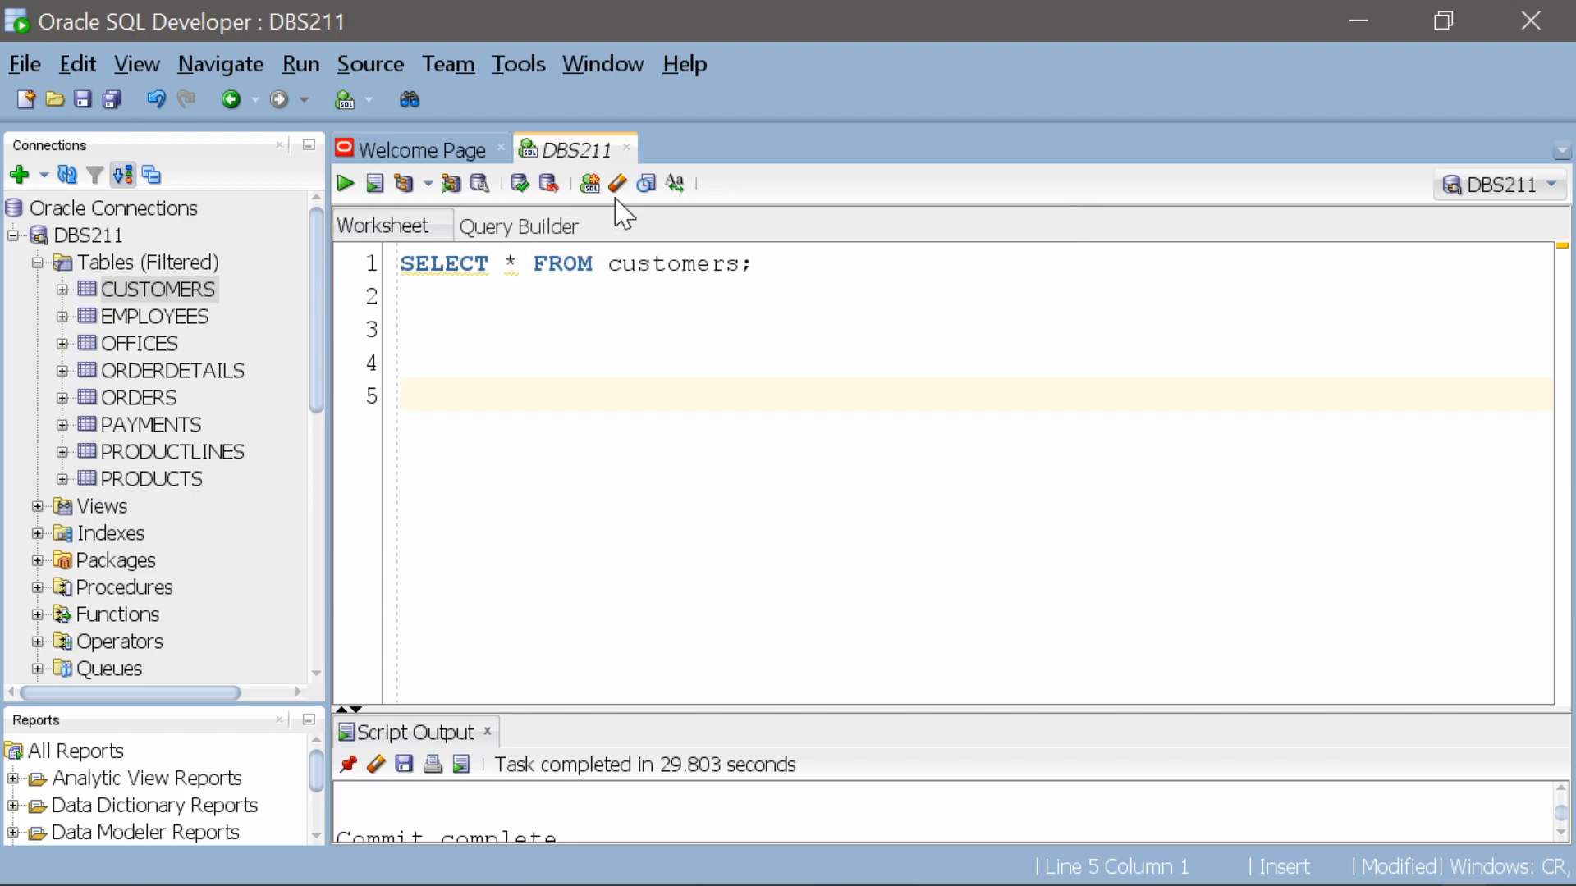
# Run the customers SELECT statement on line 1 and enlarge the query result area to show more rows
pyautogui.click(579, 262)
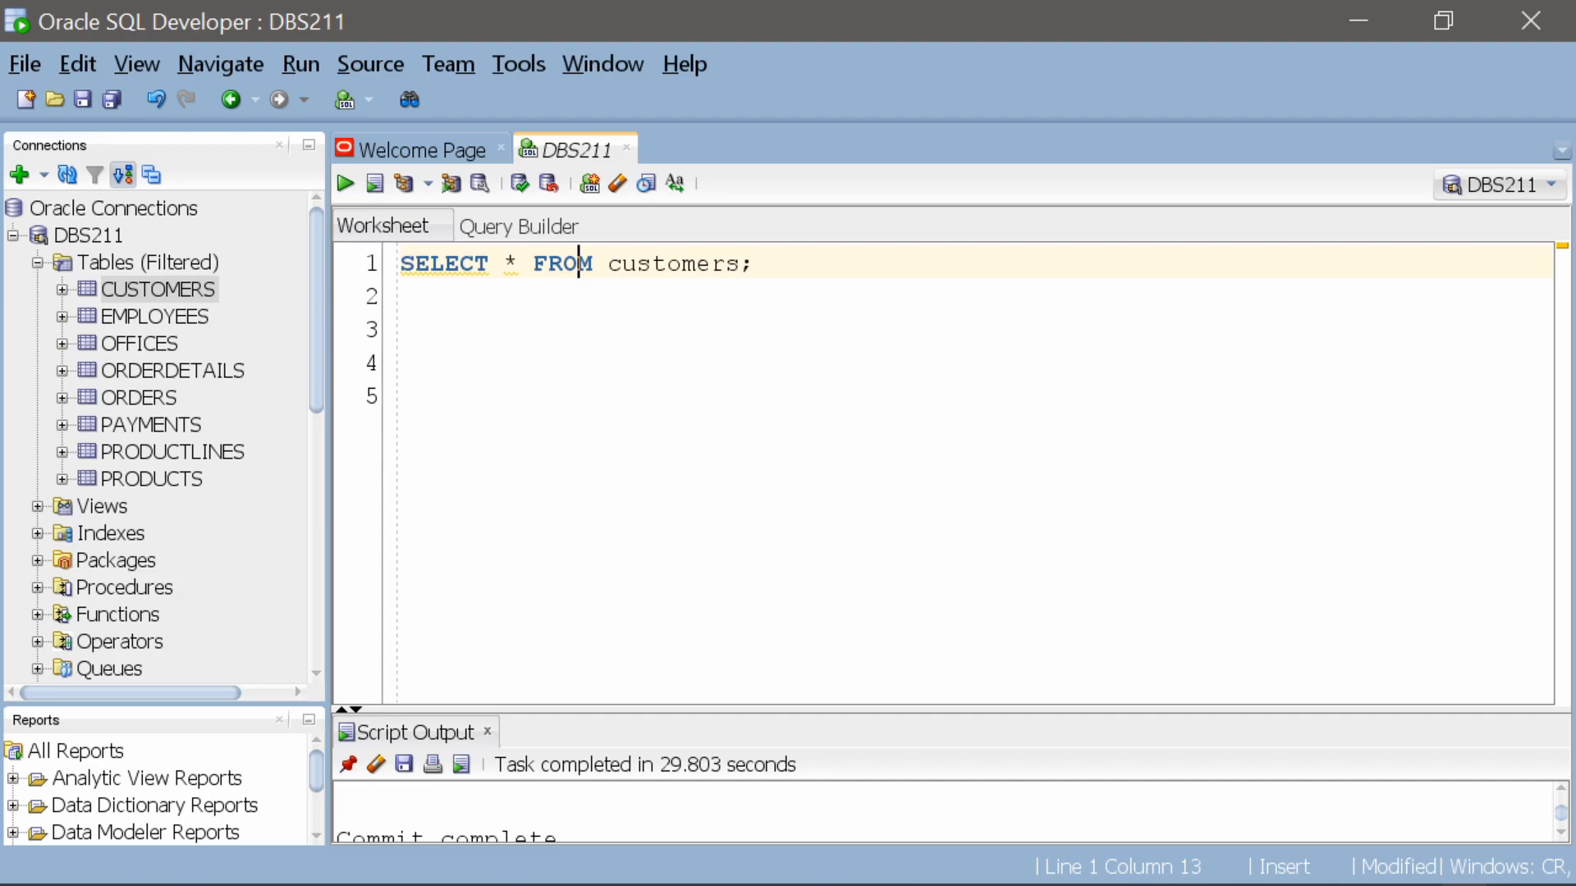
pyautogui.click(345, 183)
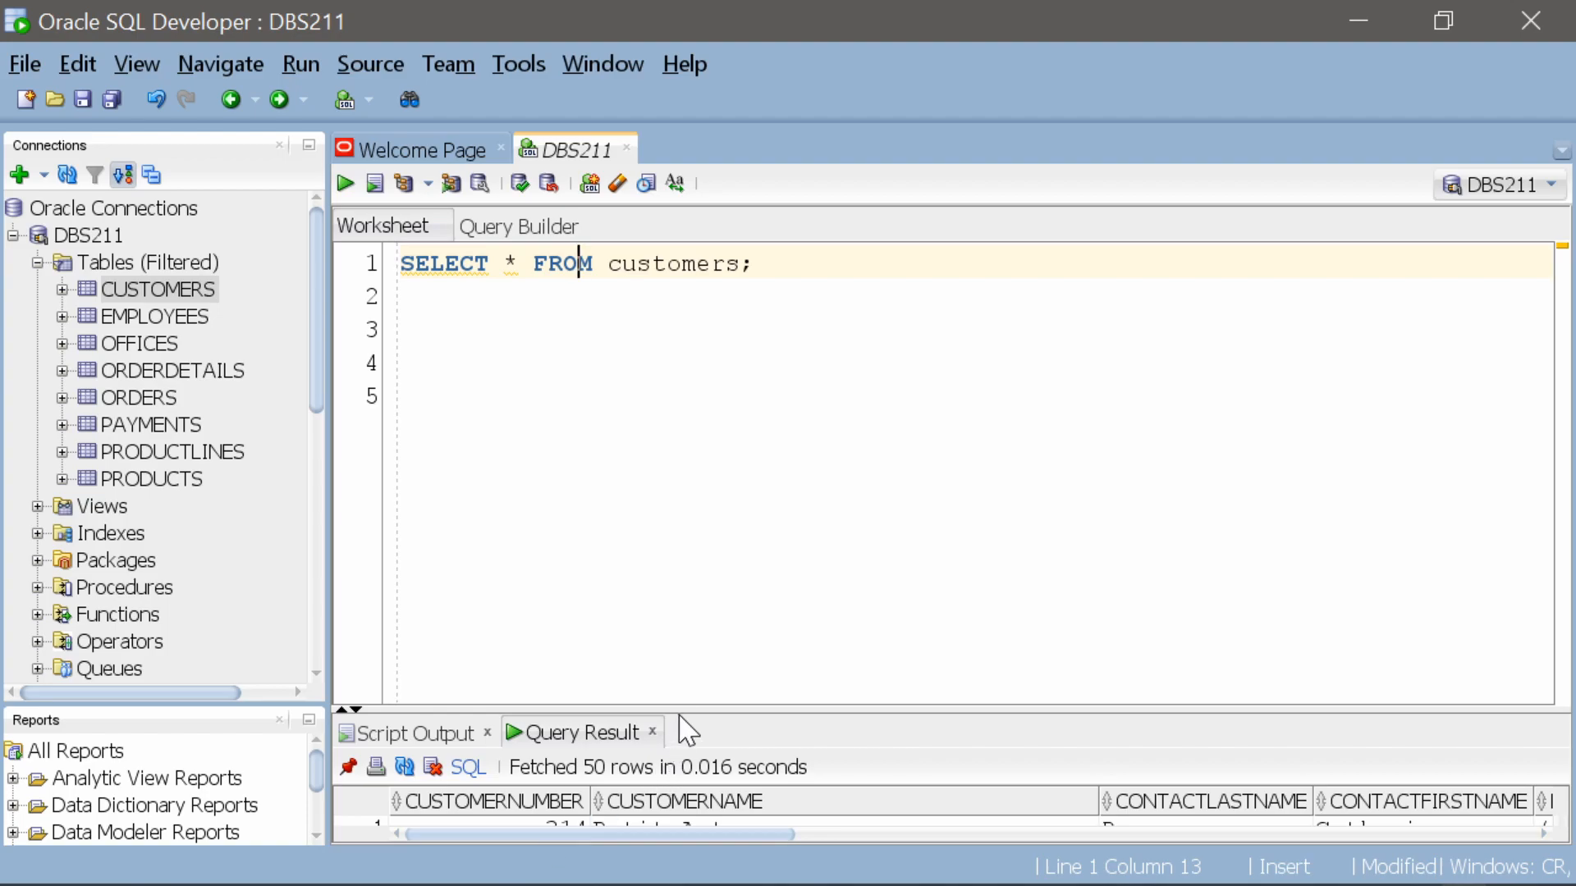
pyautogui.moveTo(681, 708); pyautogui.dragTo(706, 496)
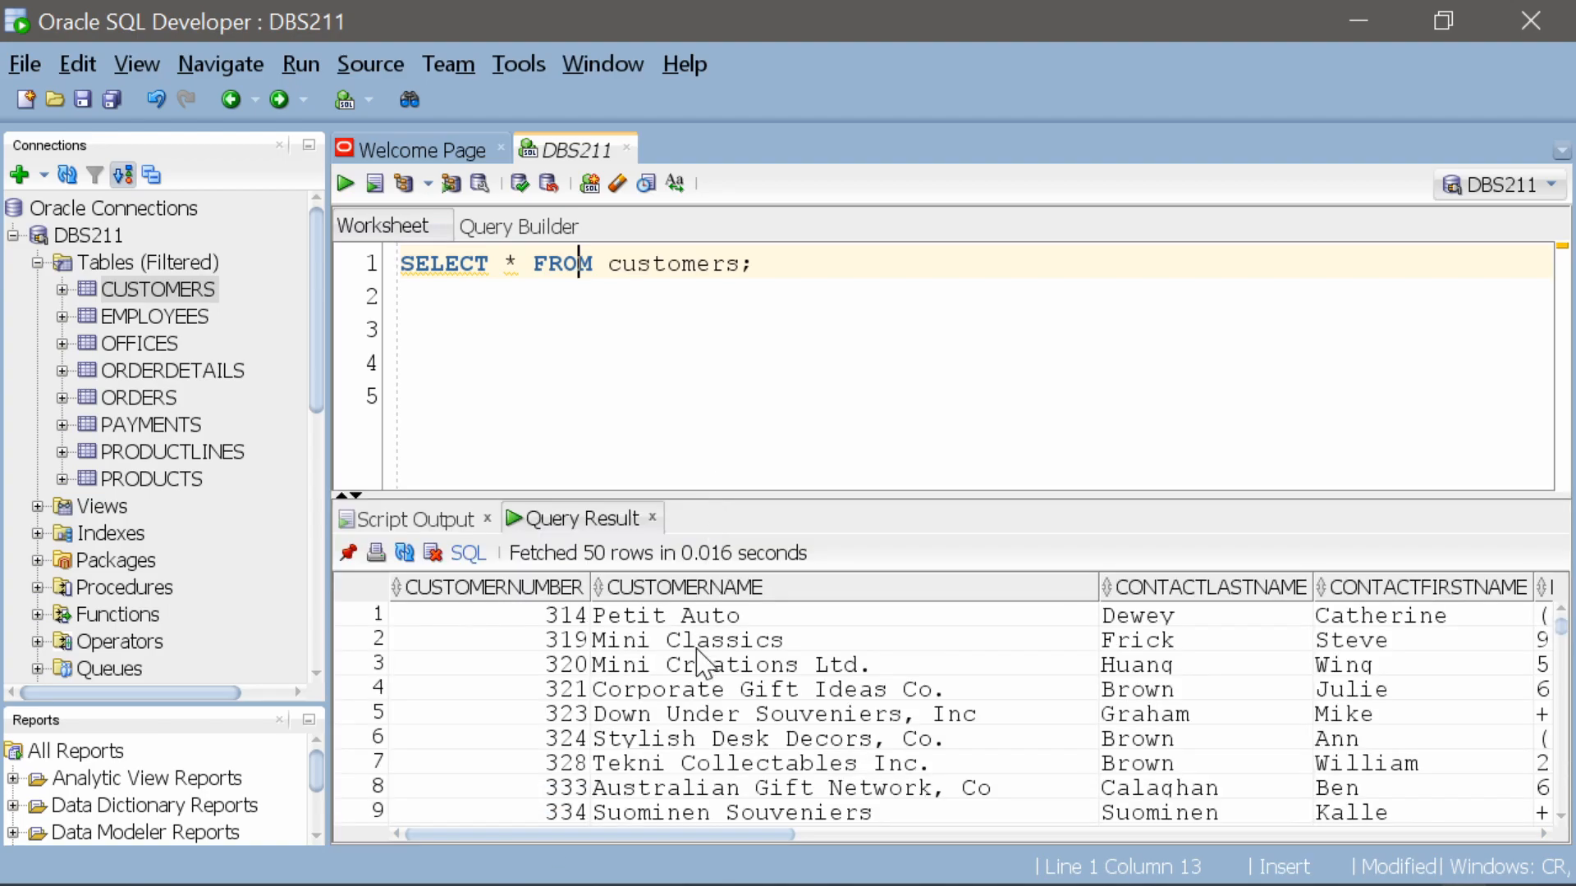